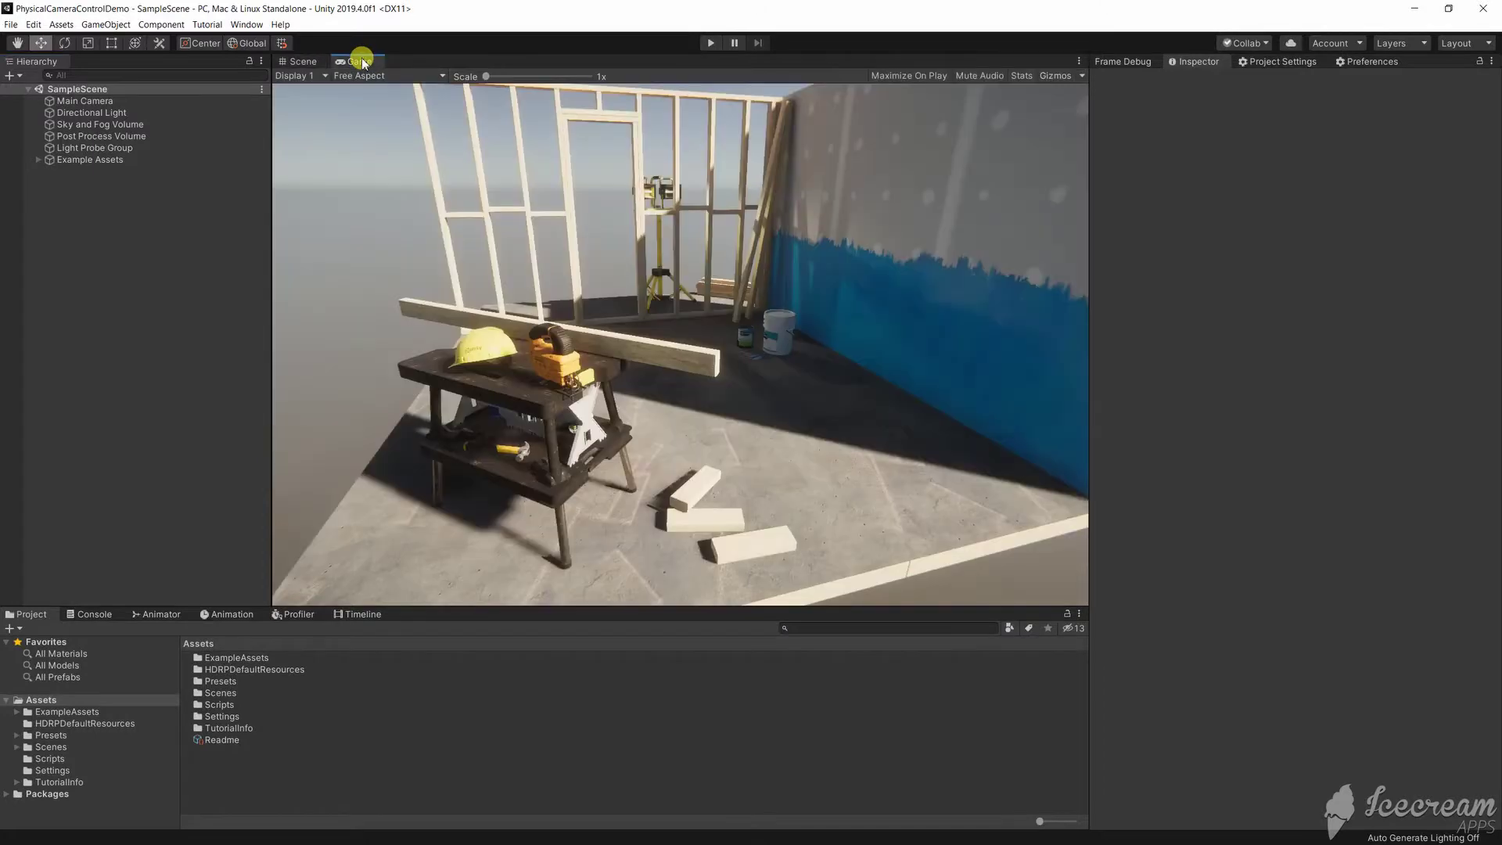
Select the Main Camera and set its sensor type to 70mm
left_click(92, 102)
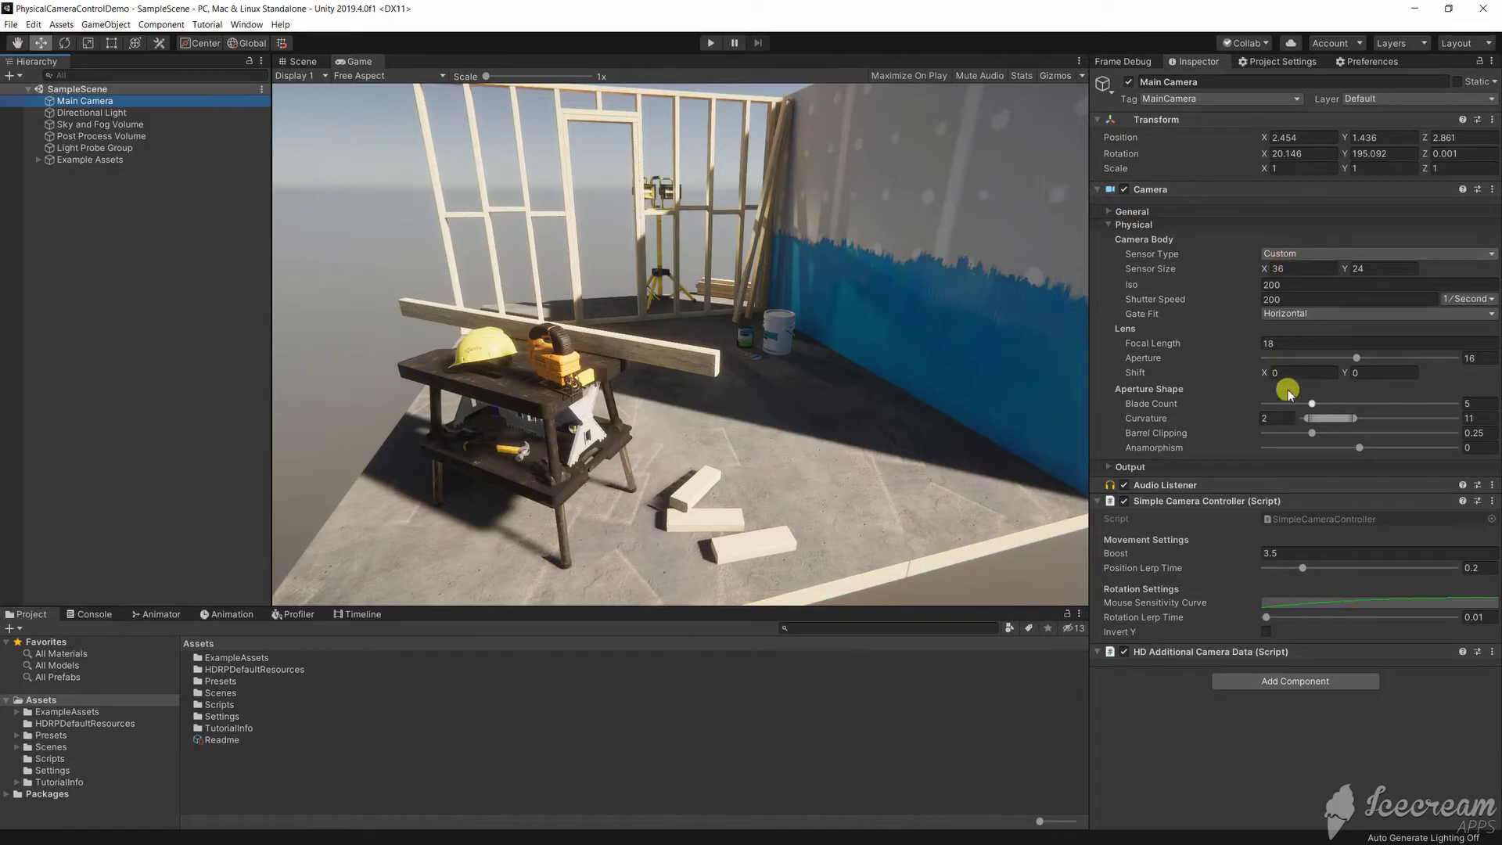
left_click(1294, 255)
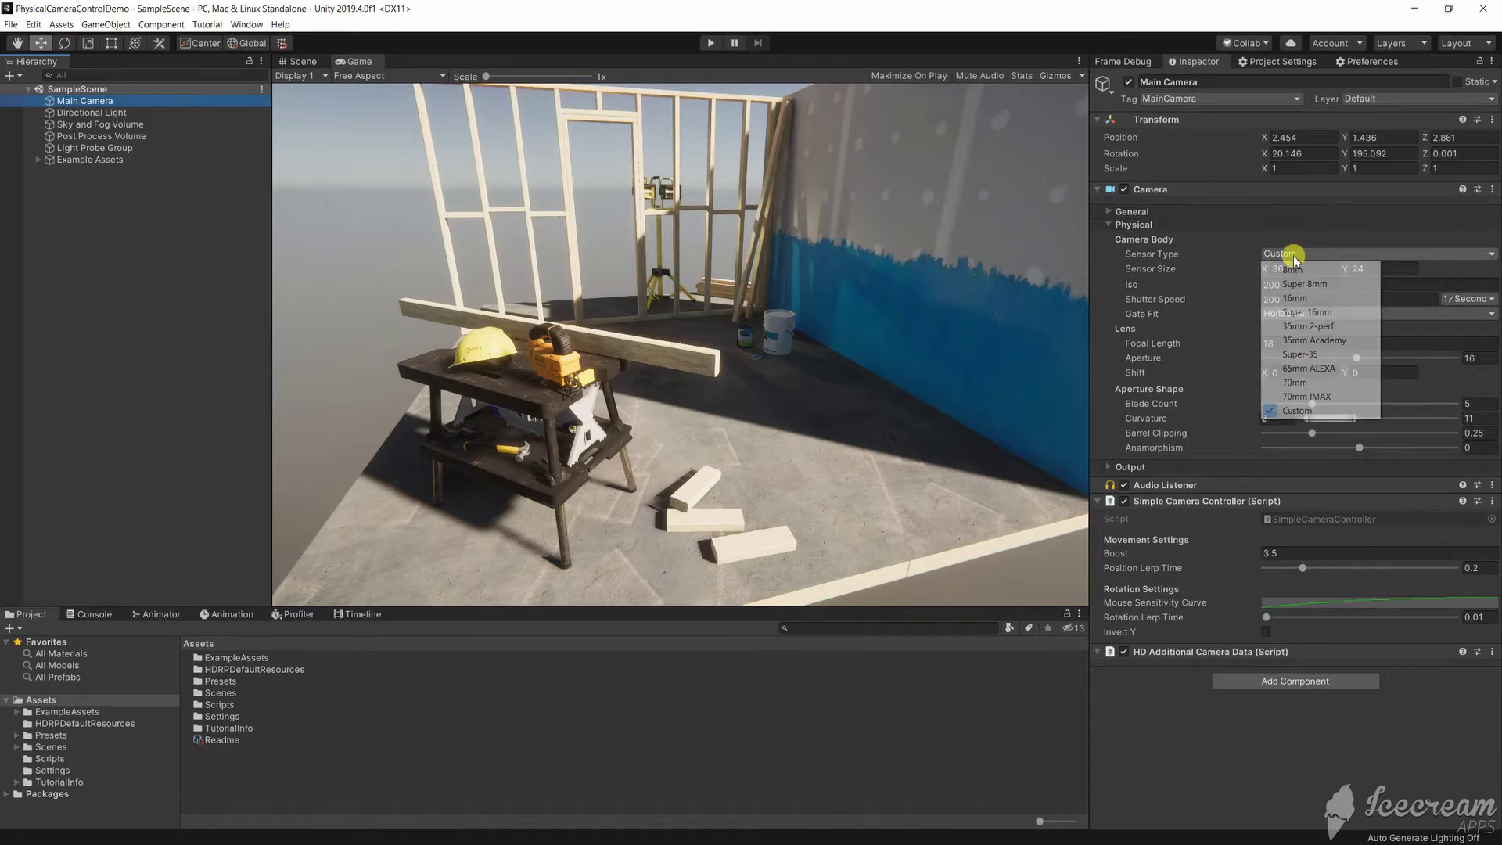
left_click(1283, 384)
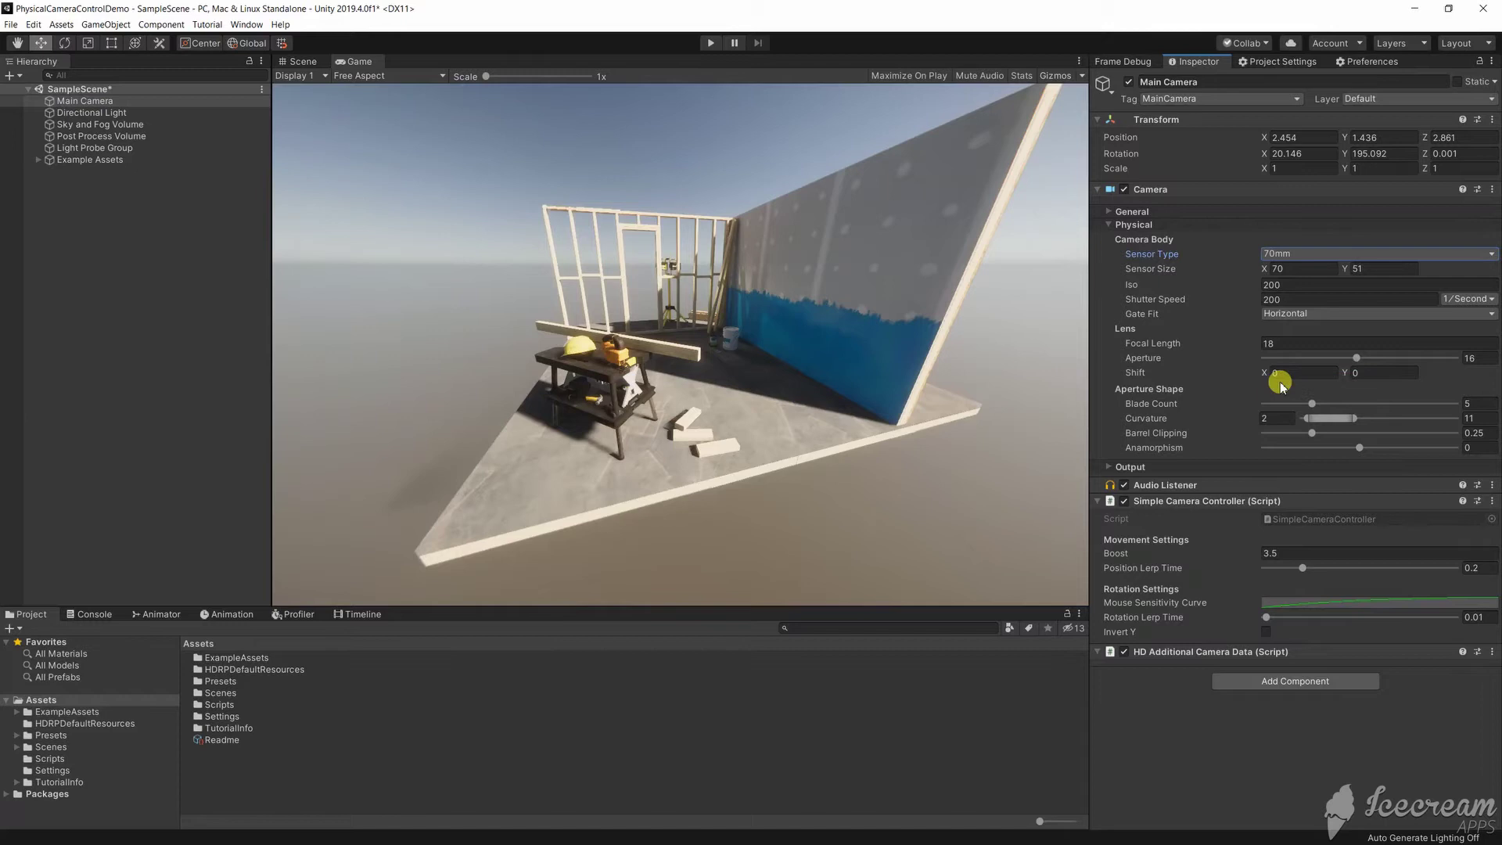
left_click(1269, 254)
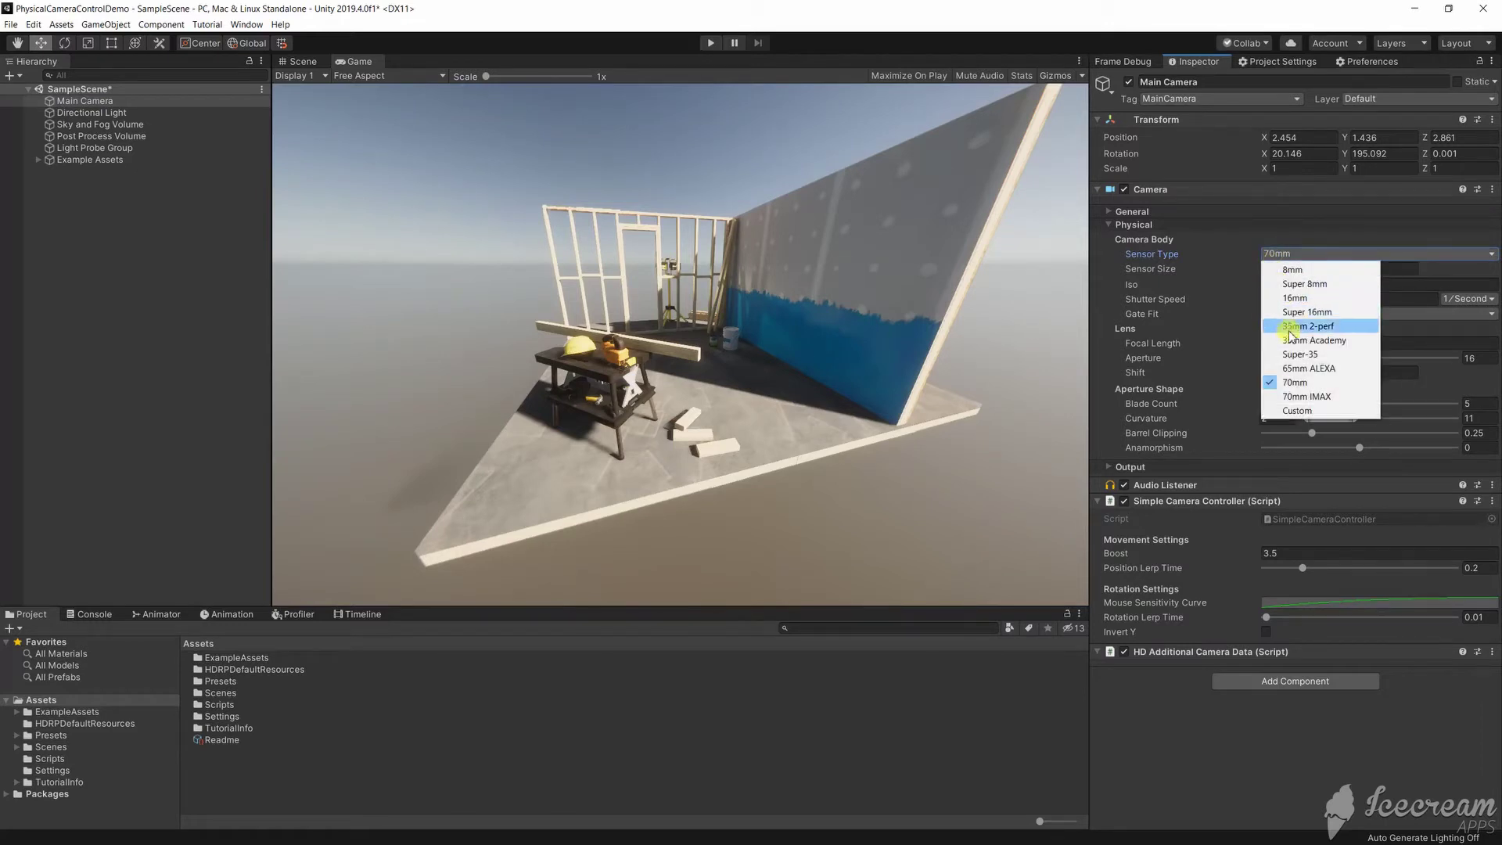
left_click(1292, 356)
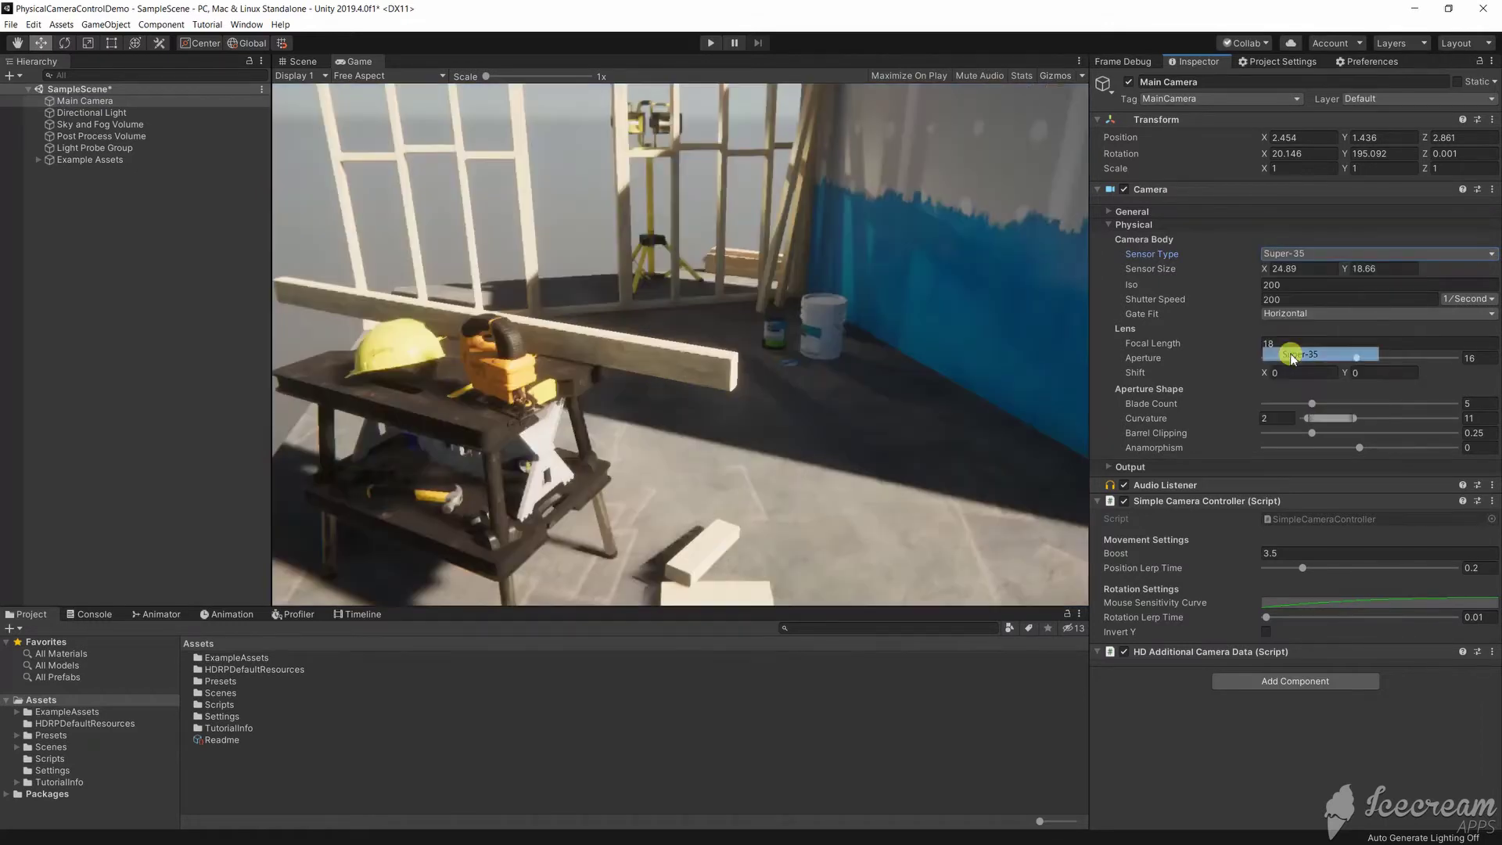
left_click(1283, 248)
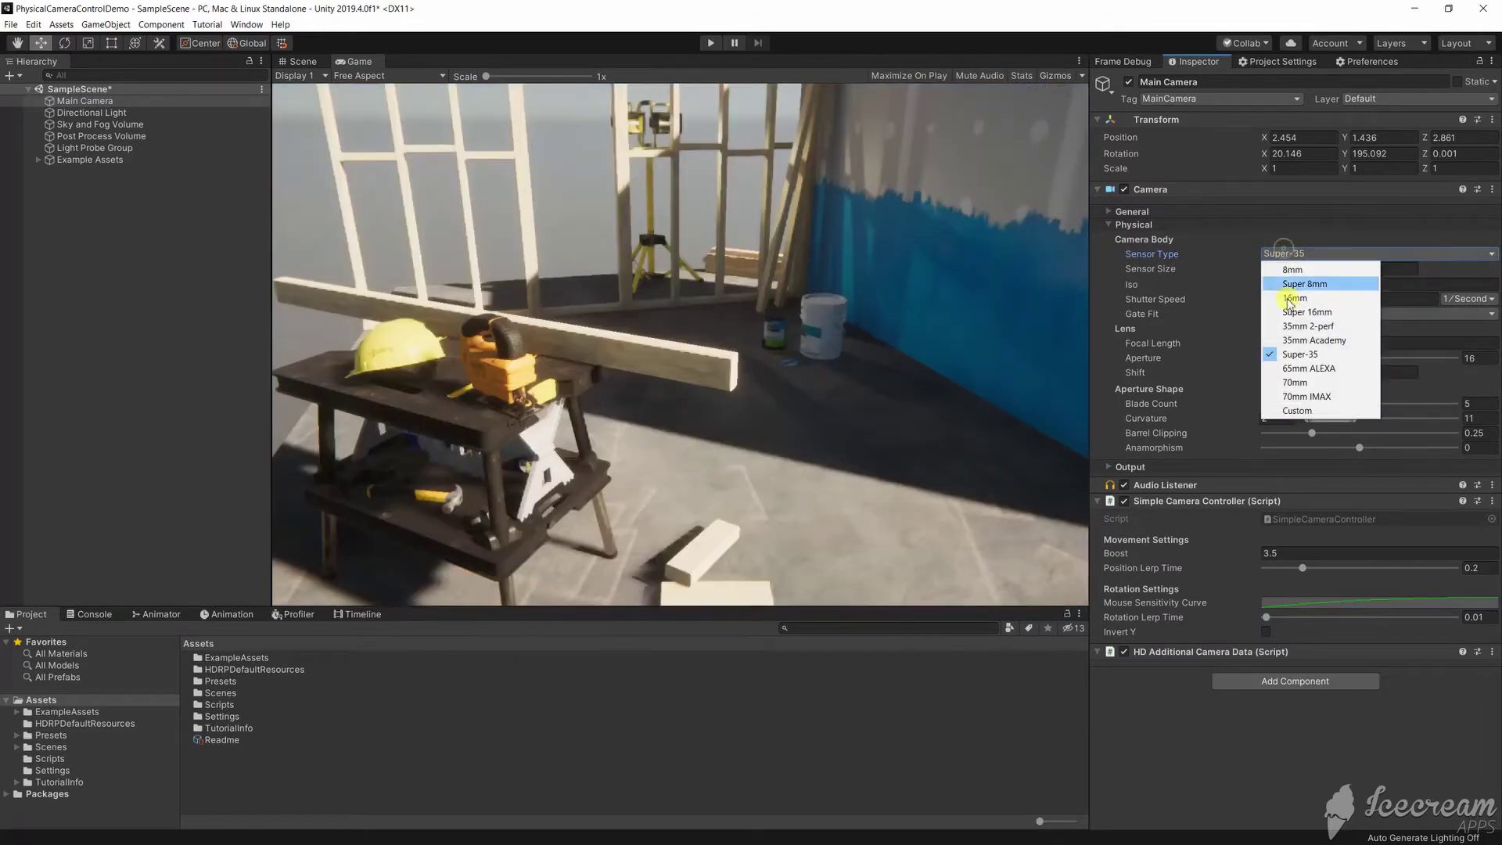
left_click(1292, 383)
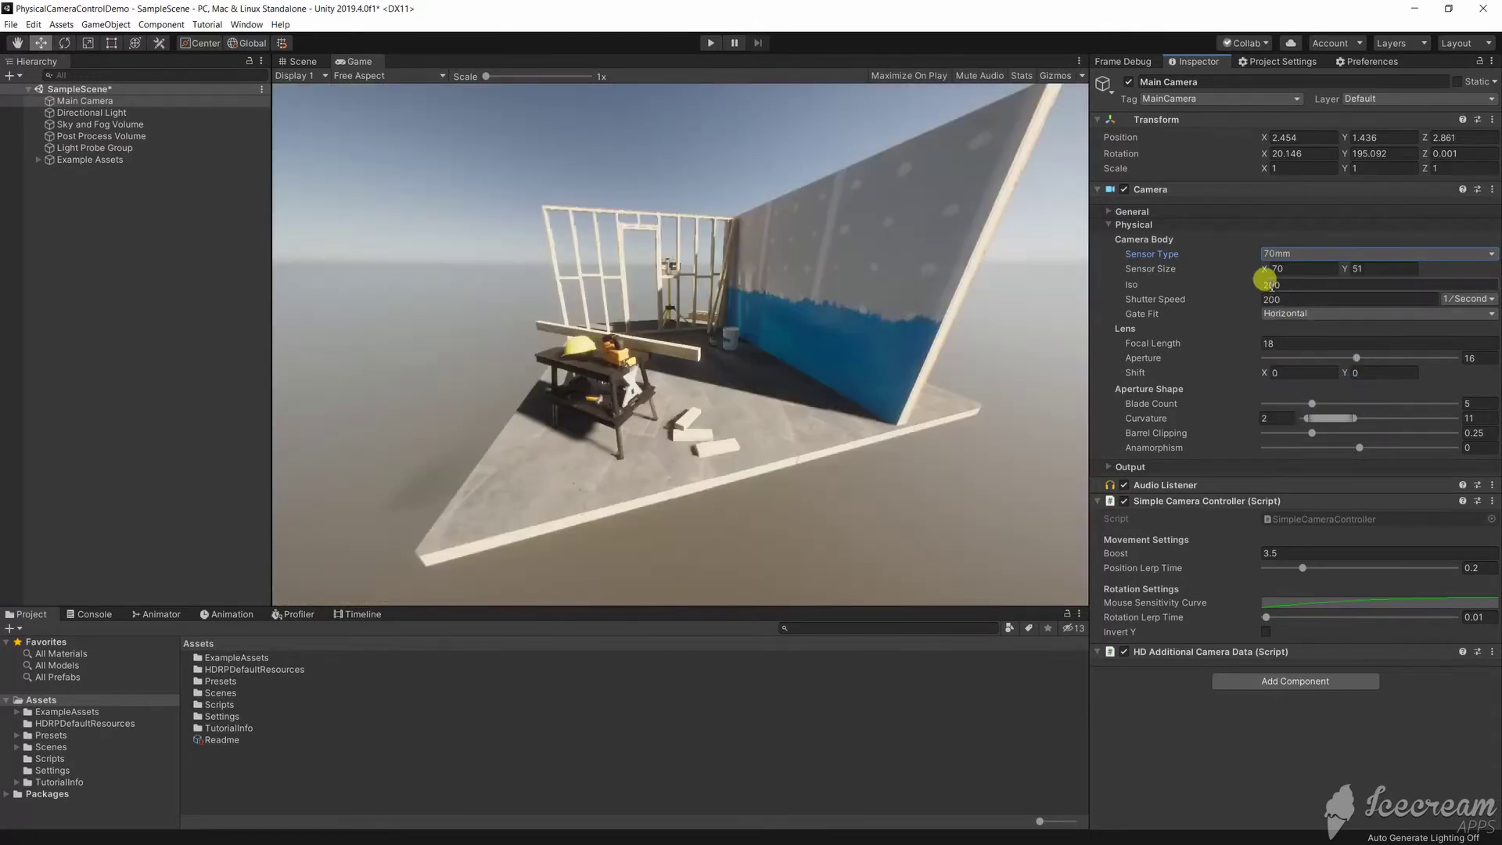
Edit ISO and shutter speed (60), and drag focal length to about 48.6 and aperture to 4
left_click(1272, 283)
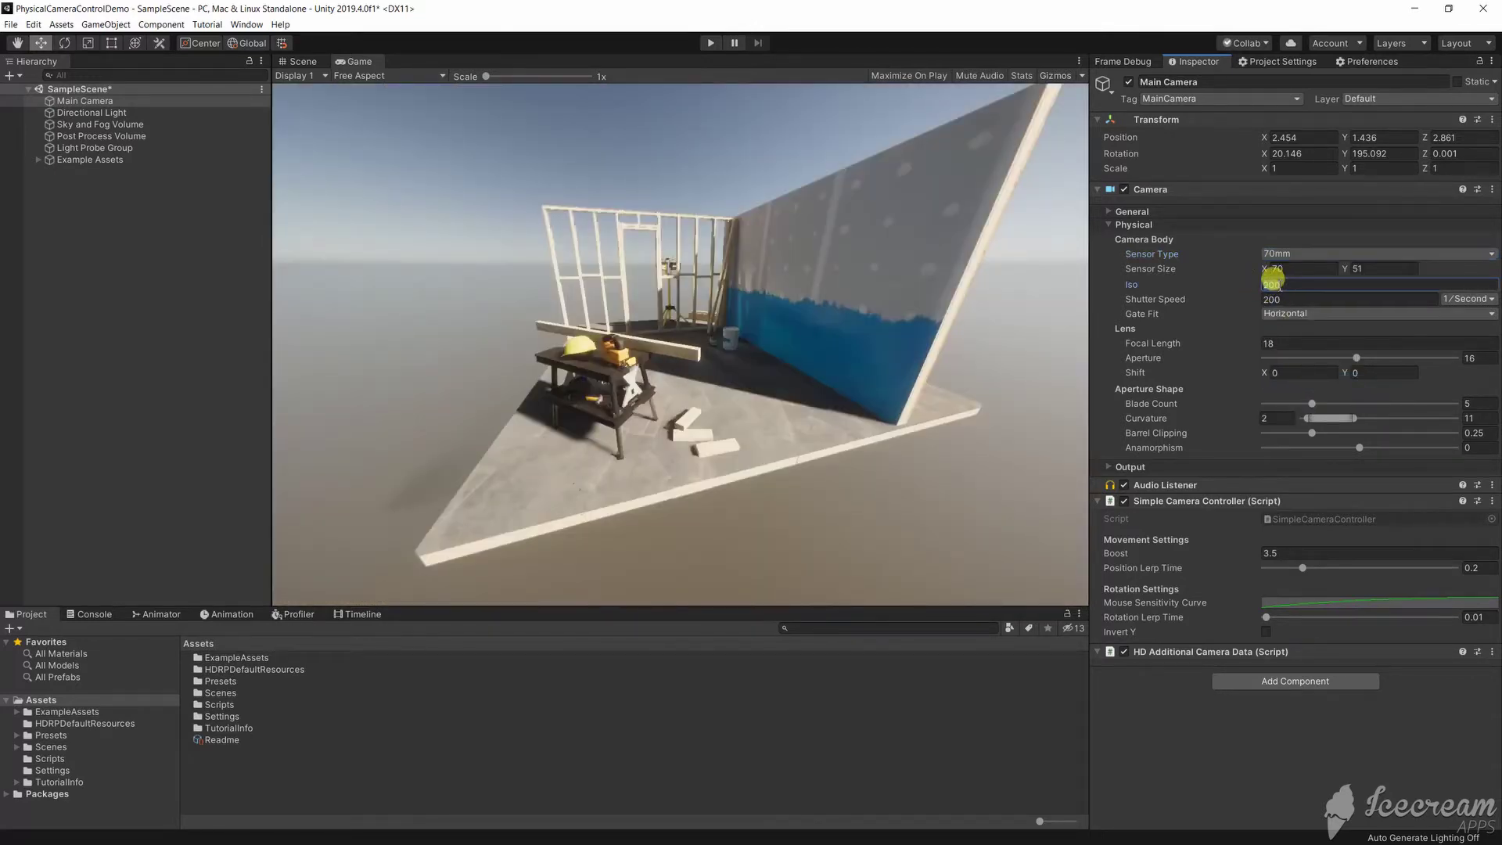
type("100")
left_click(1274, 298)
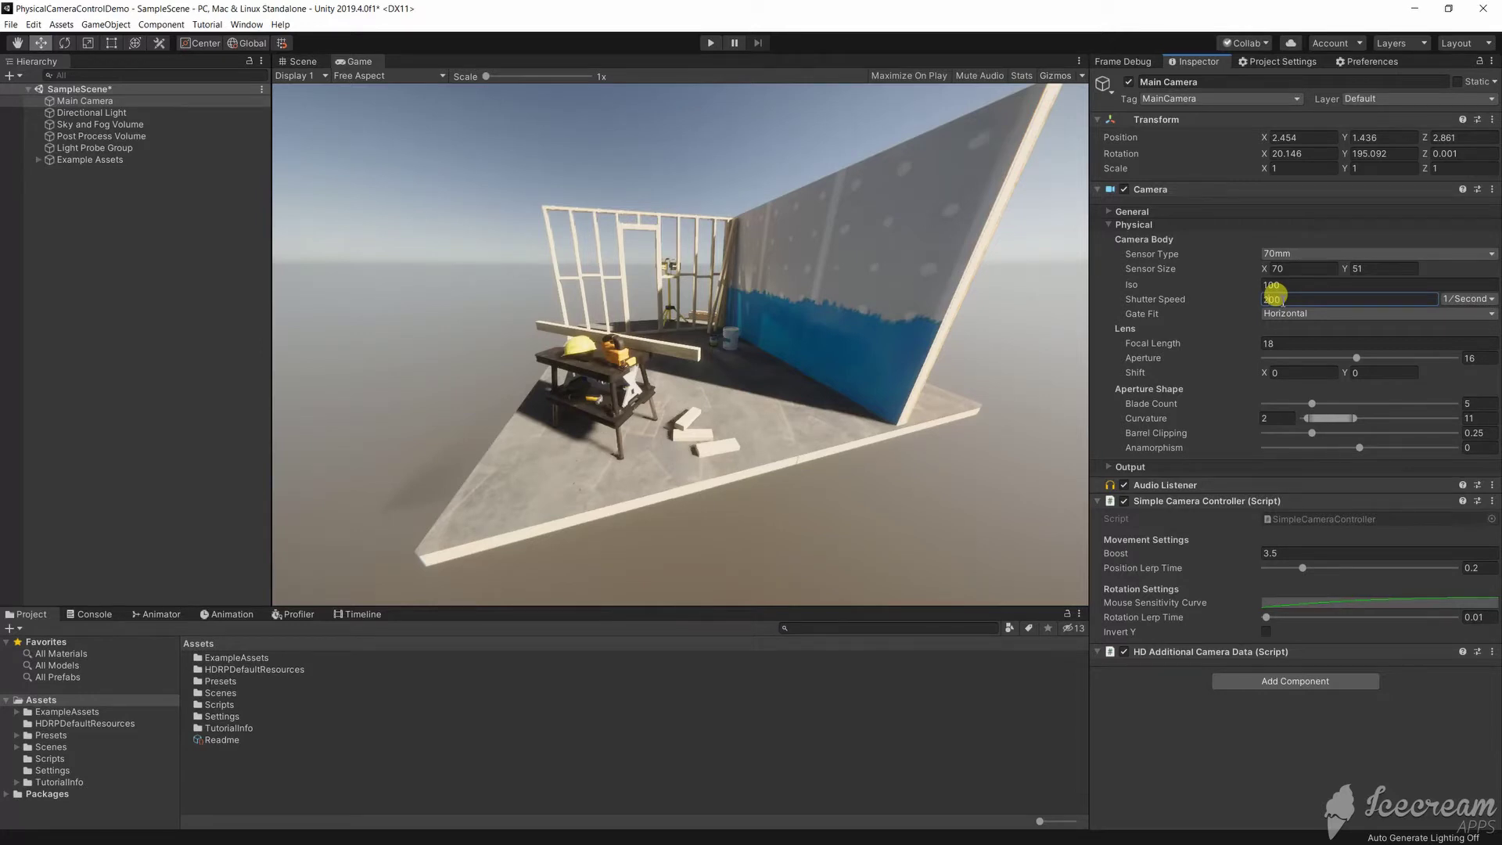
left_click(1275, 299)
left_click_drag(1182, 345, 1222, 343)
left_click_drag(1357, 358, 1315, 354)
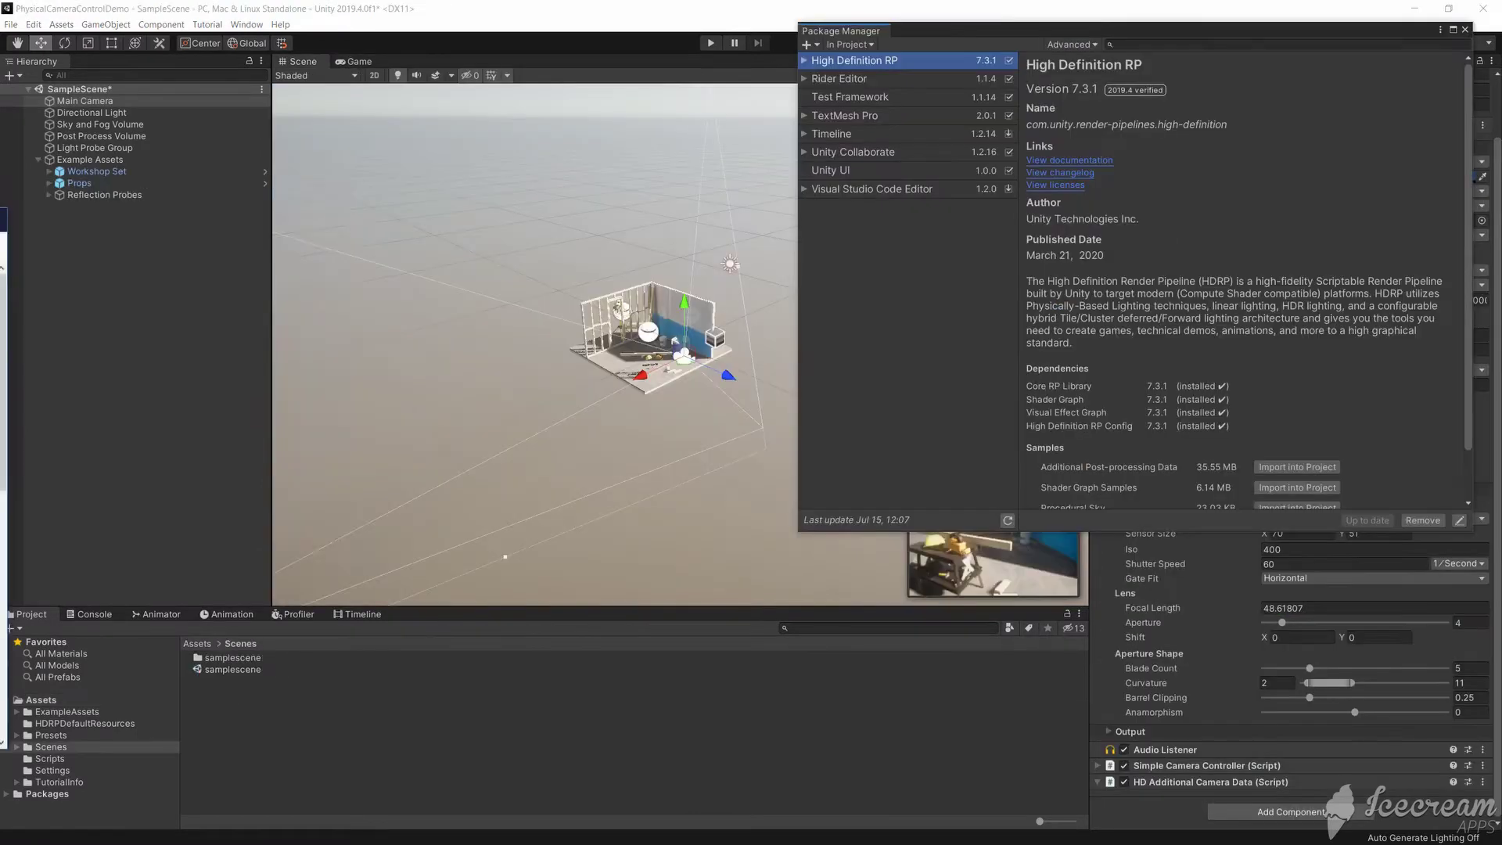
Copy the PhysicalCameraControl repository's HTTPS clone URL from GitHub
left_click_drag(156, 185, 434, 186)
left_click(378, 210)
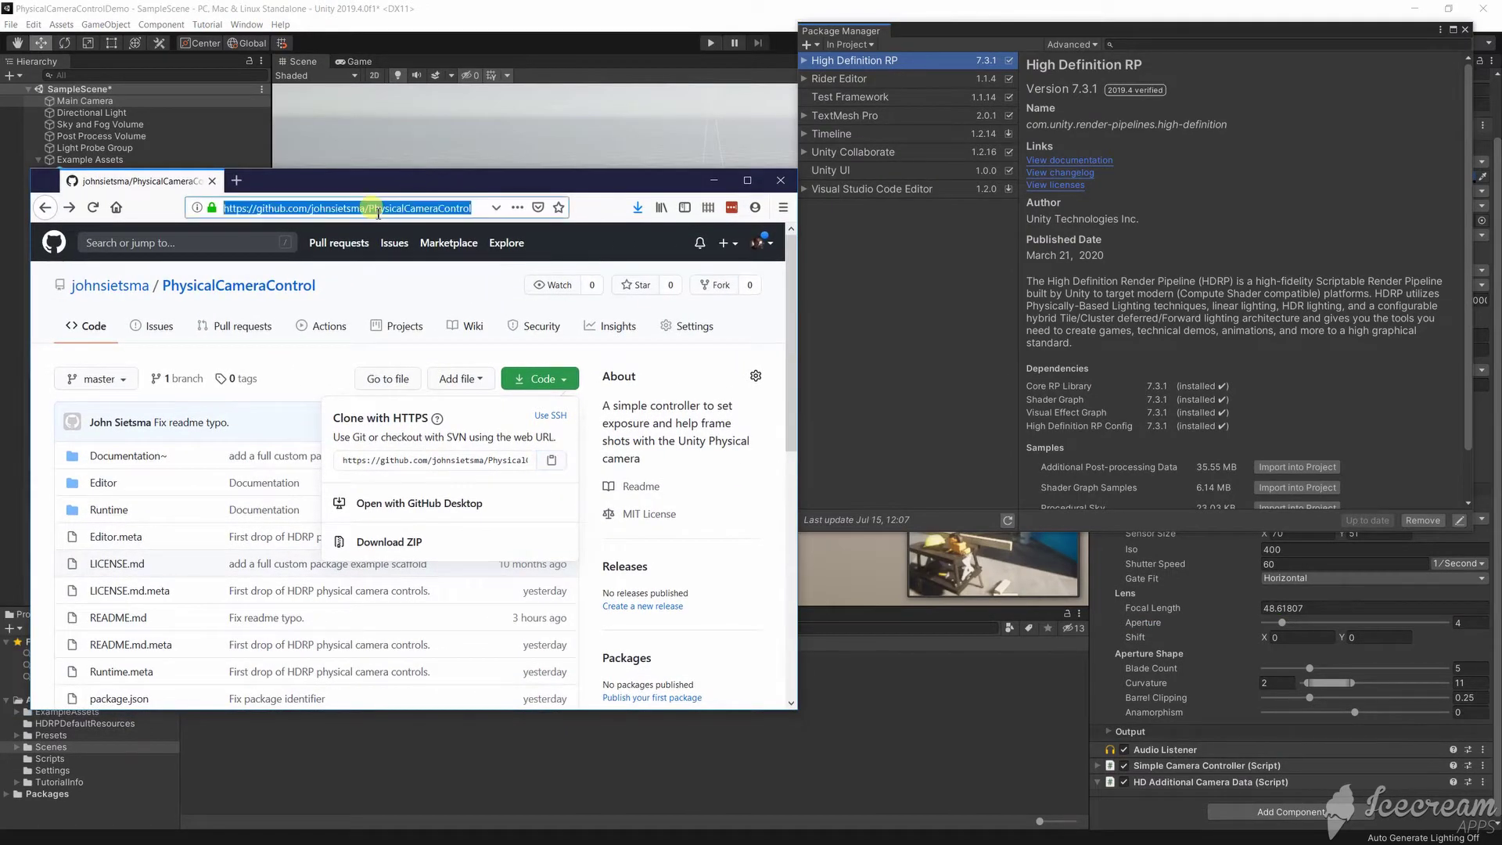
left_click(540, 378)
left_click(552, 462)
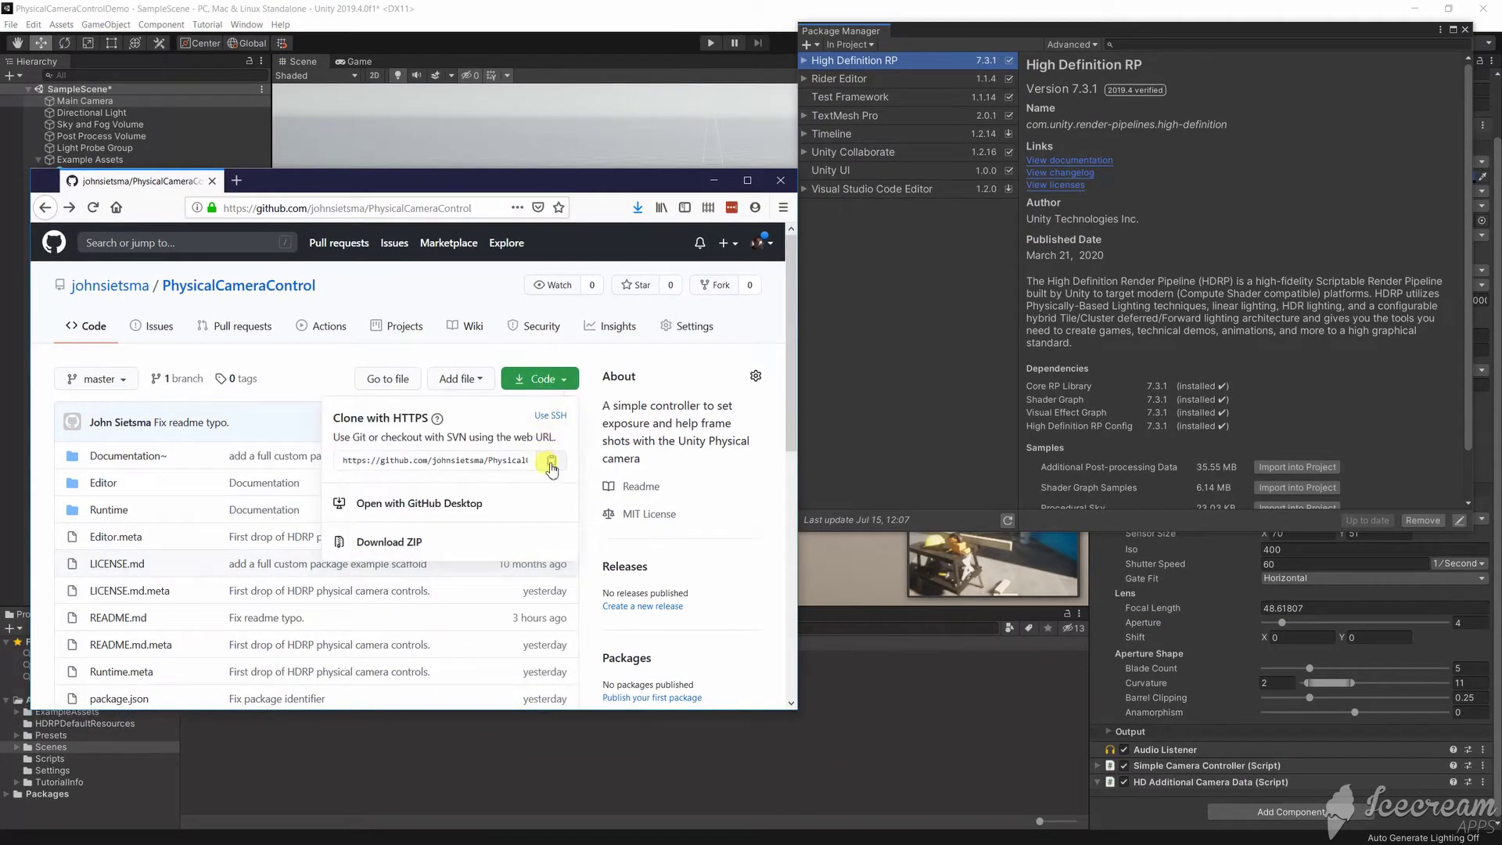
Add the package to the project from the copied git URL in Package Manager
left_click(806, 45)
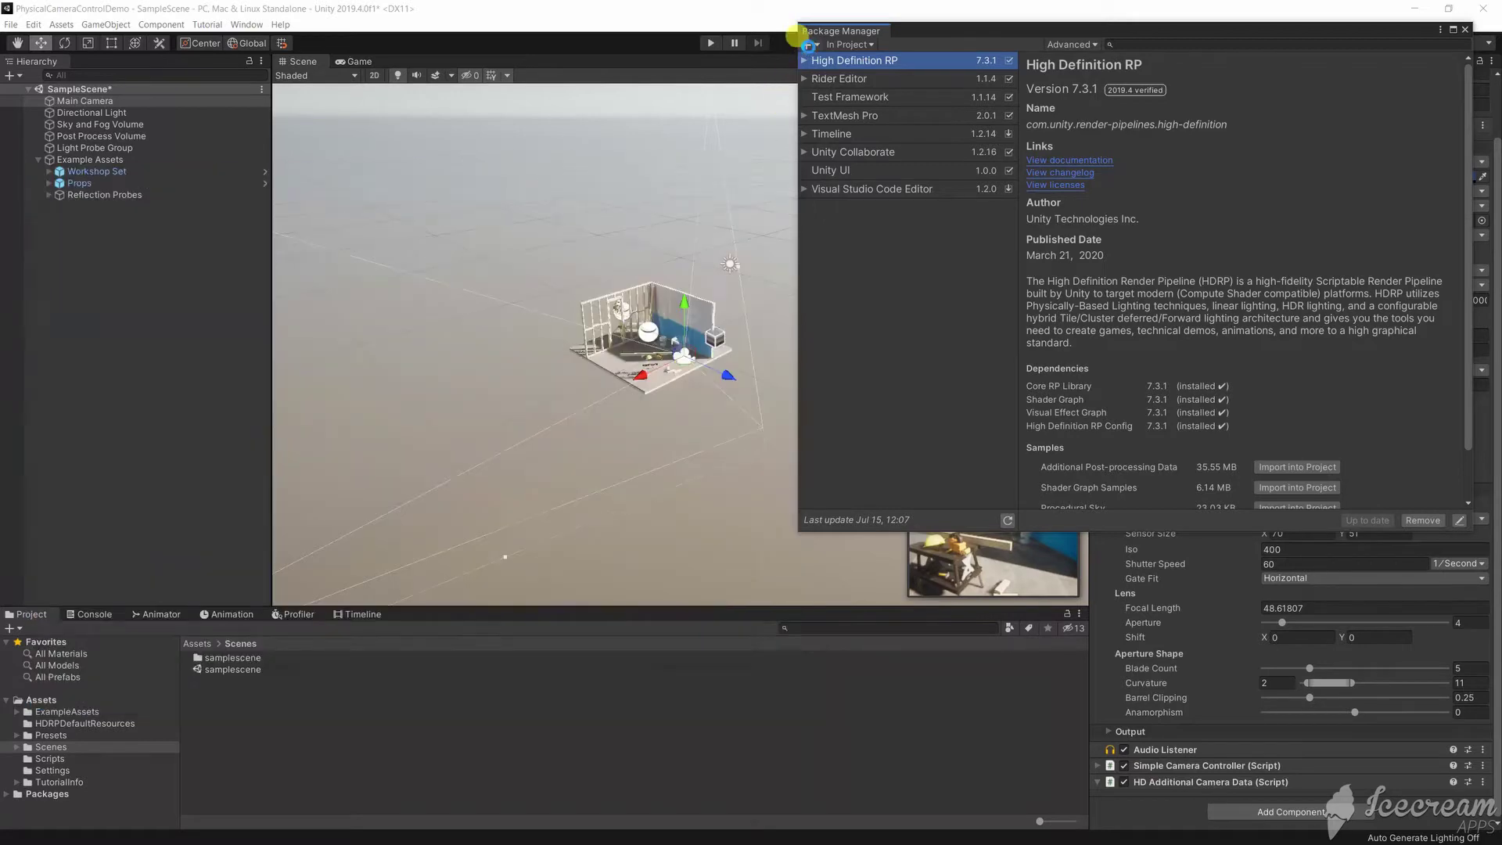
left_click(833, 89)
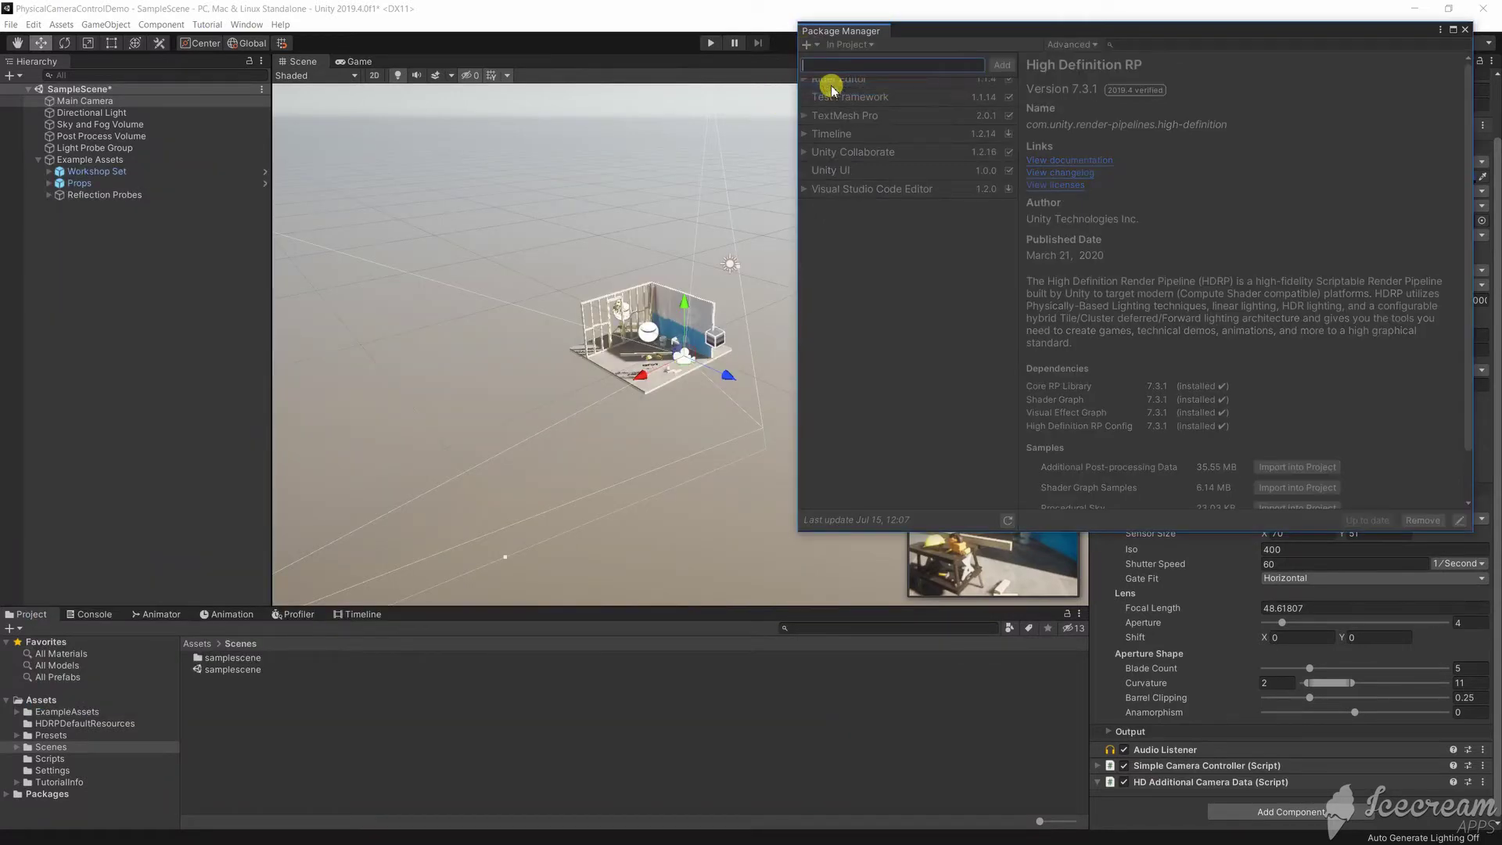
key("ctrl+v")
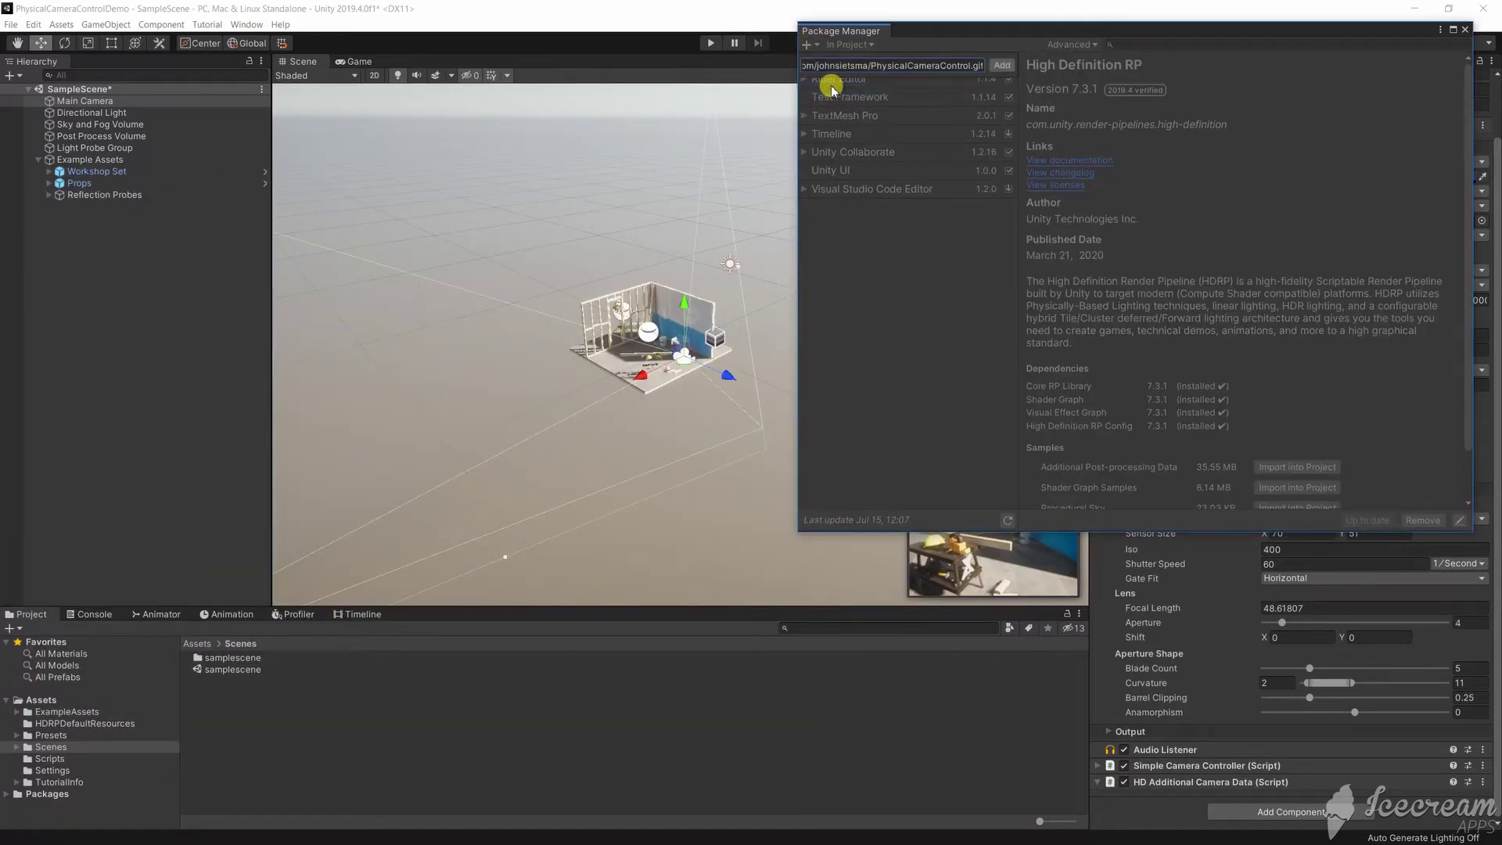
left_click(1002, 67)
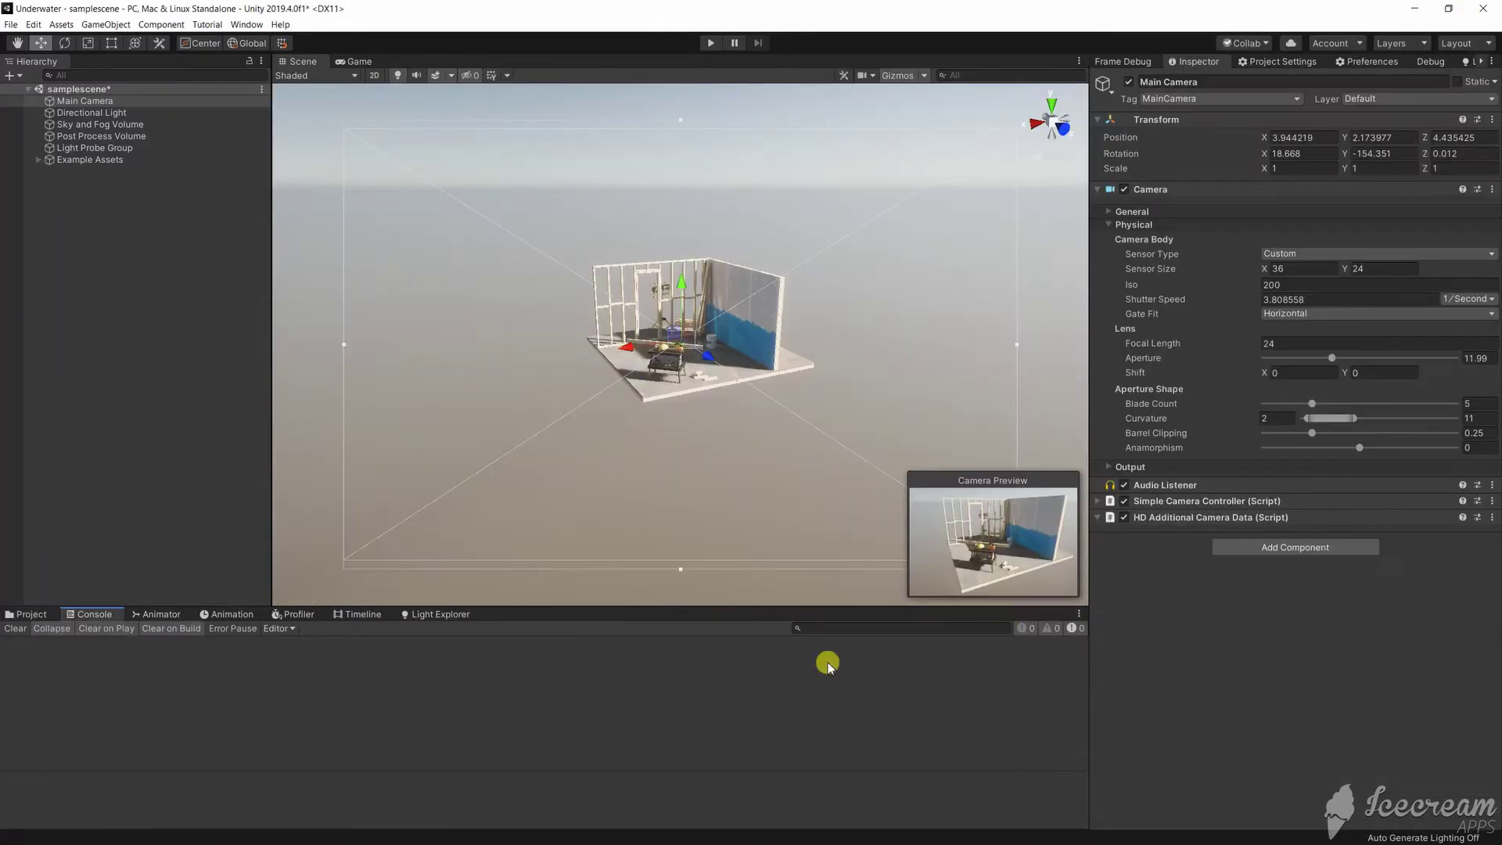
Add a Physical Camera Control component to the Main Camera, found by searching 'phy'
left_click(1274, 548)
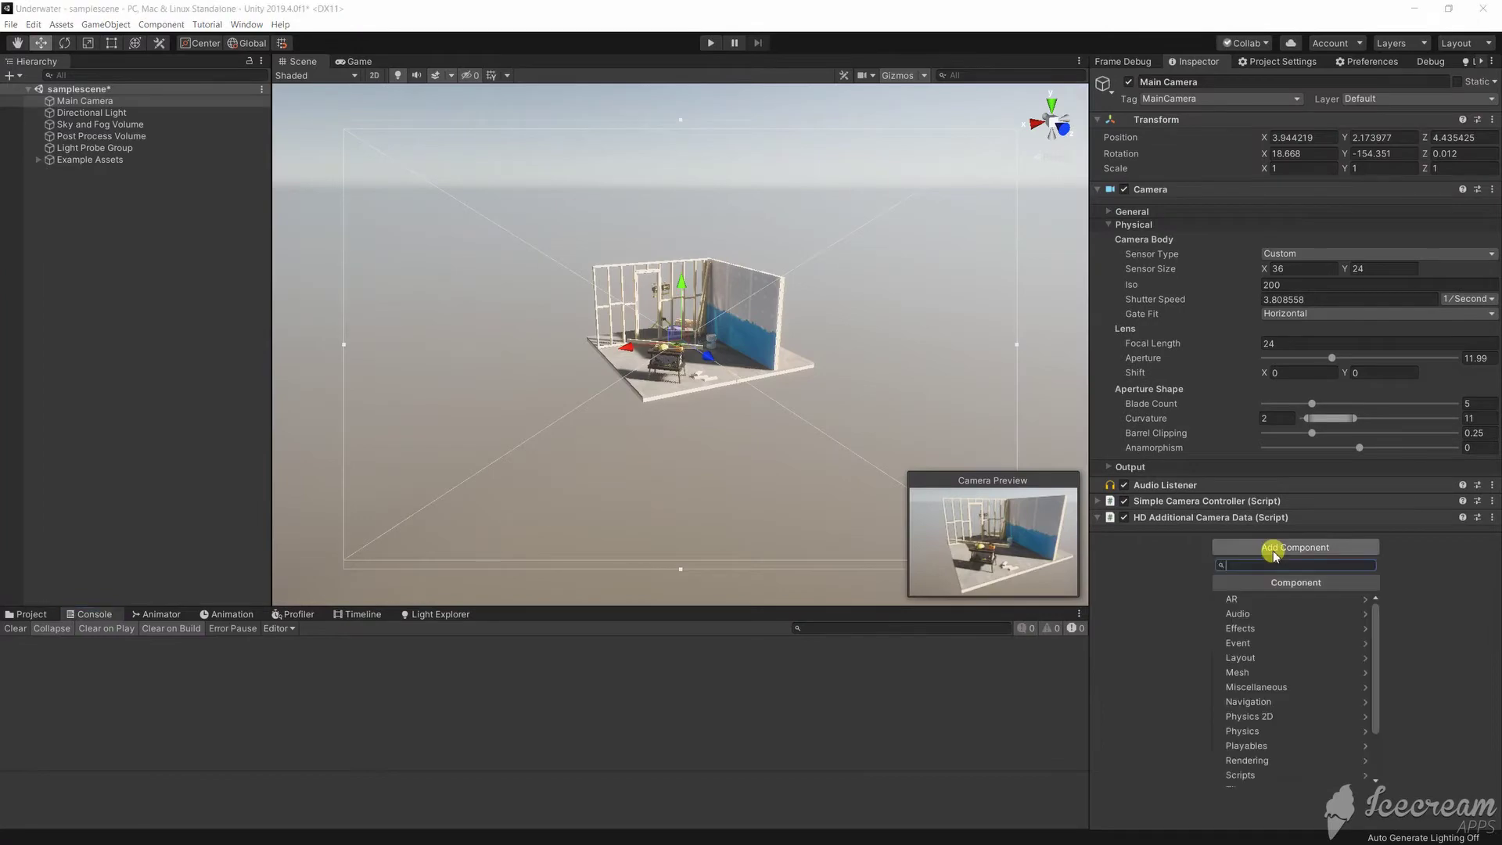
type("phys")
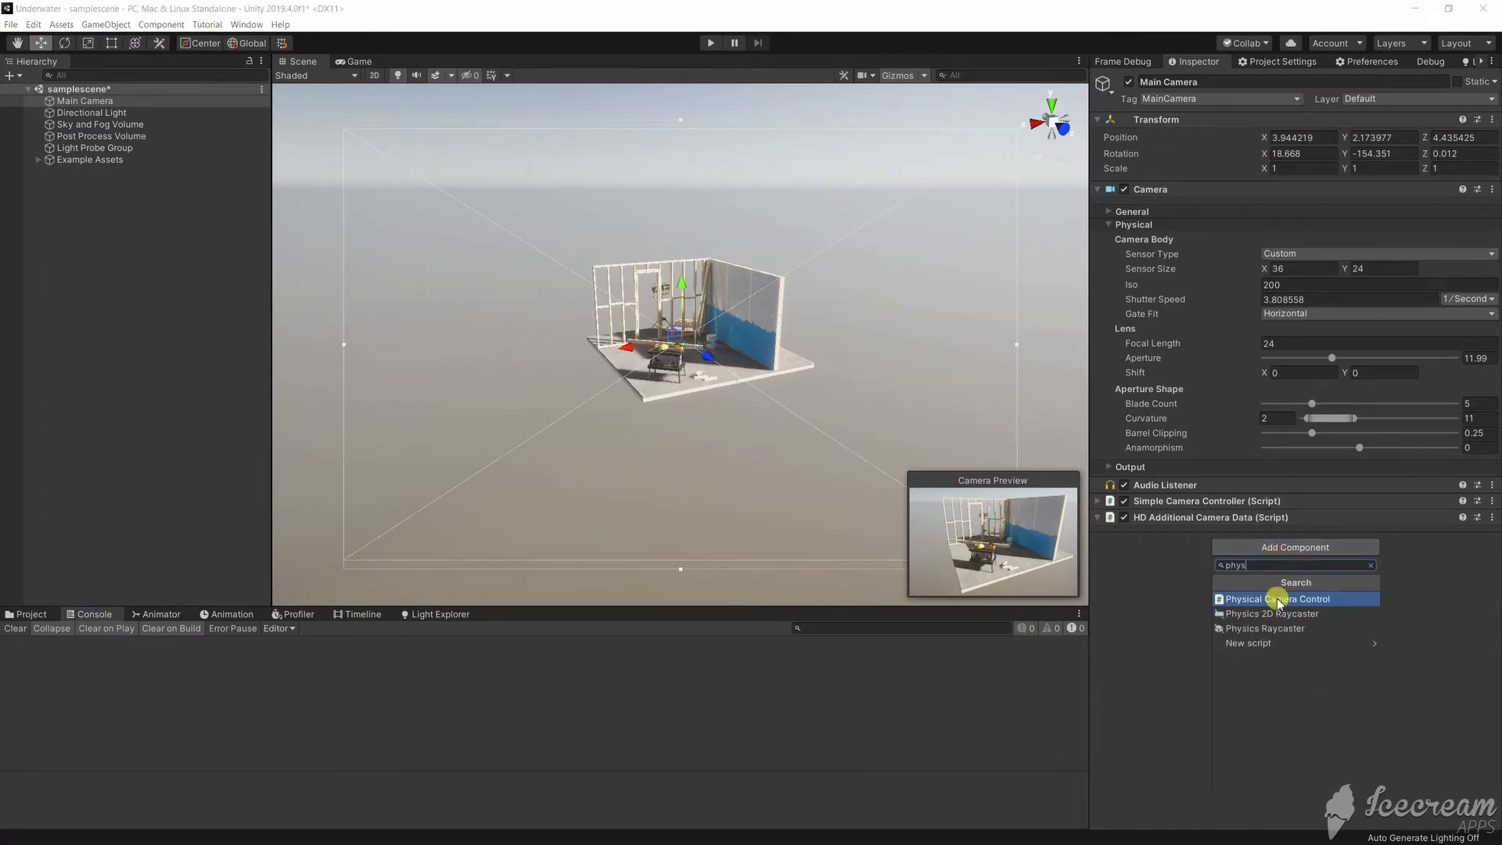
left_click(1278, 598)
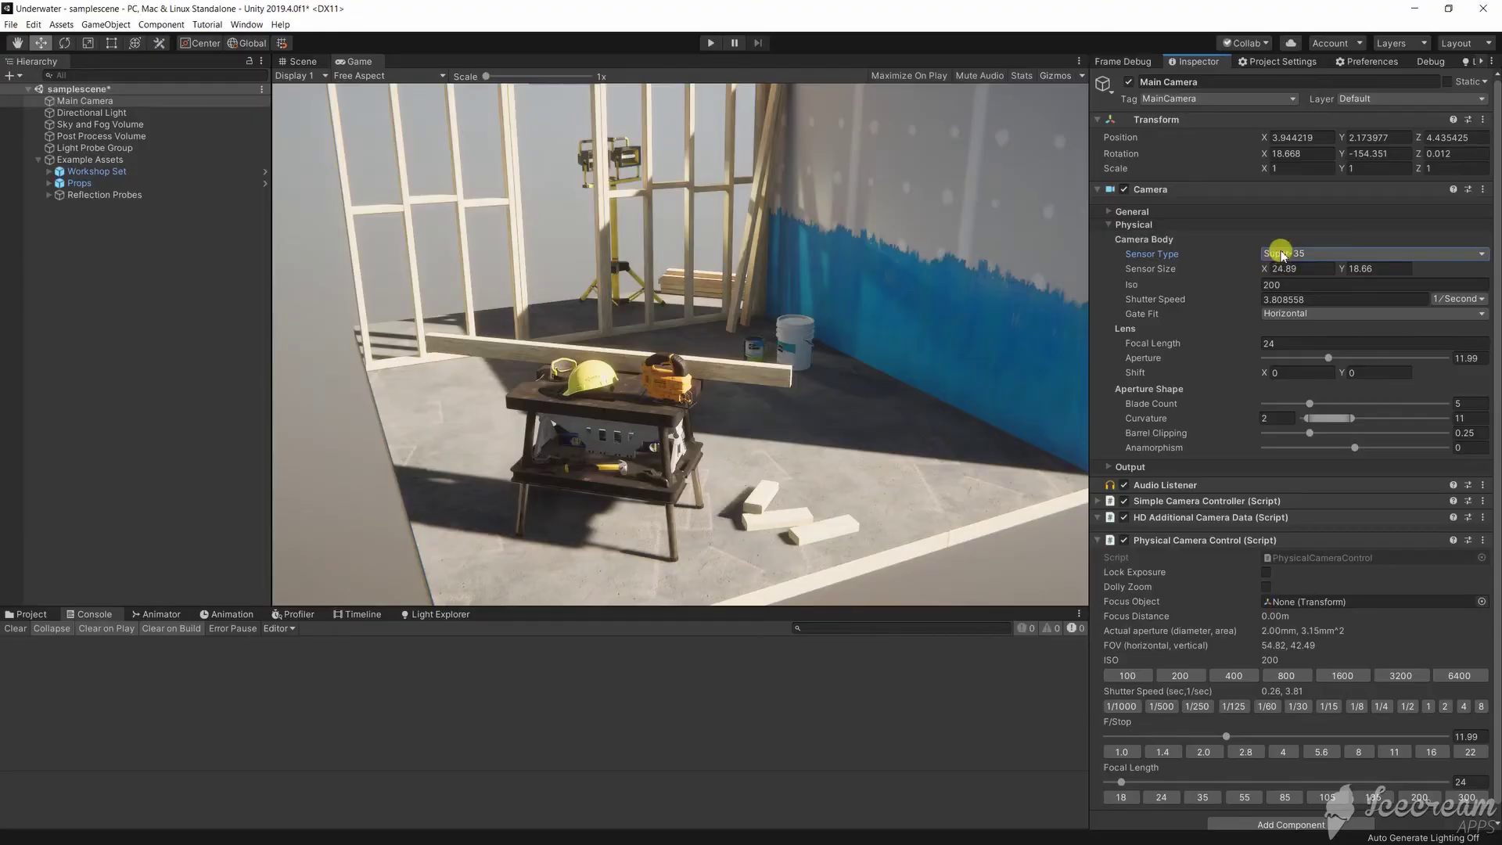
Try the 70mm, 16mm and Super-35 sensors and nudge focal length to 25.56, ending on 70mm
left_click(1274, 252)
left_click(1295, 383)
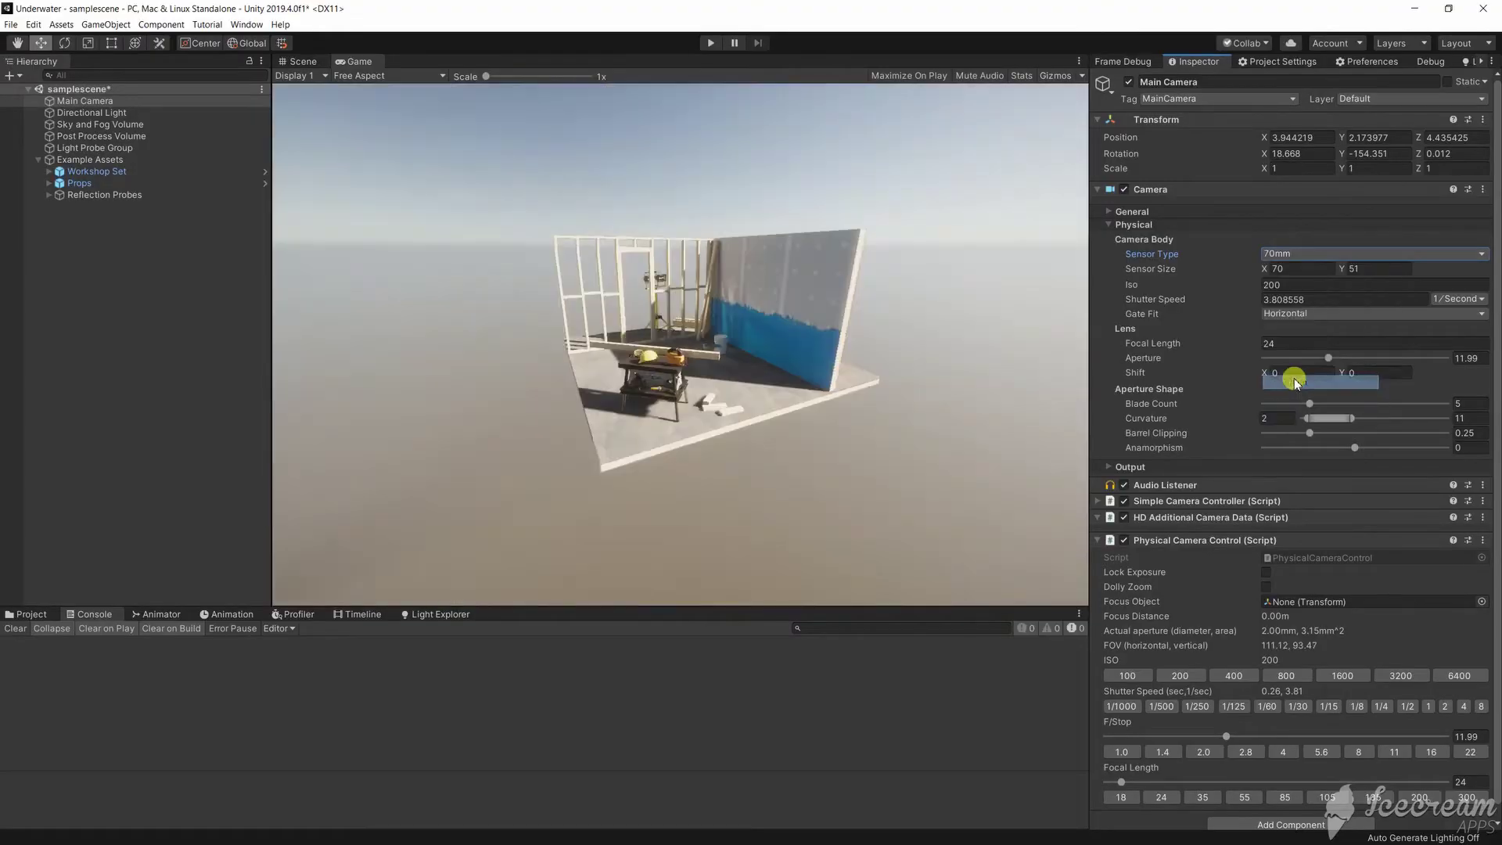
left_click(1283, 253)
left_click(1295, 298)
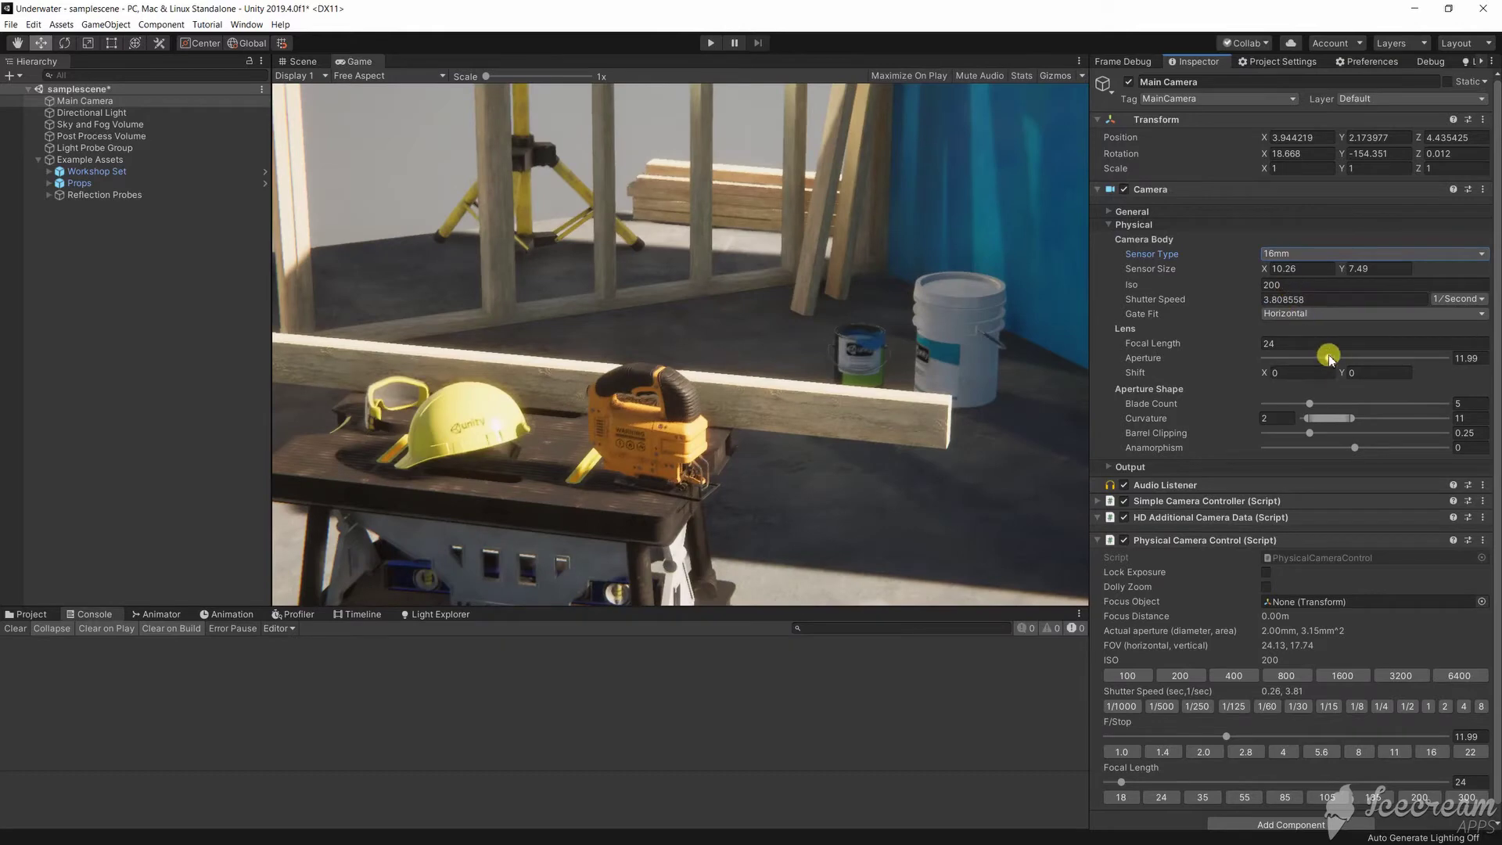
mouse_move(1233, 345)
left_mouse_down()
mouse_move(1281, 349)
mouse_move(1244, 344)
left_mouse_up()
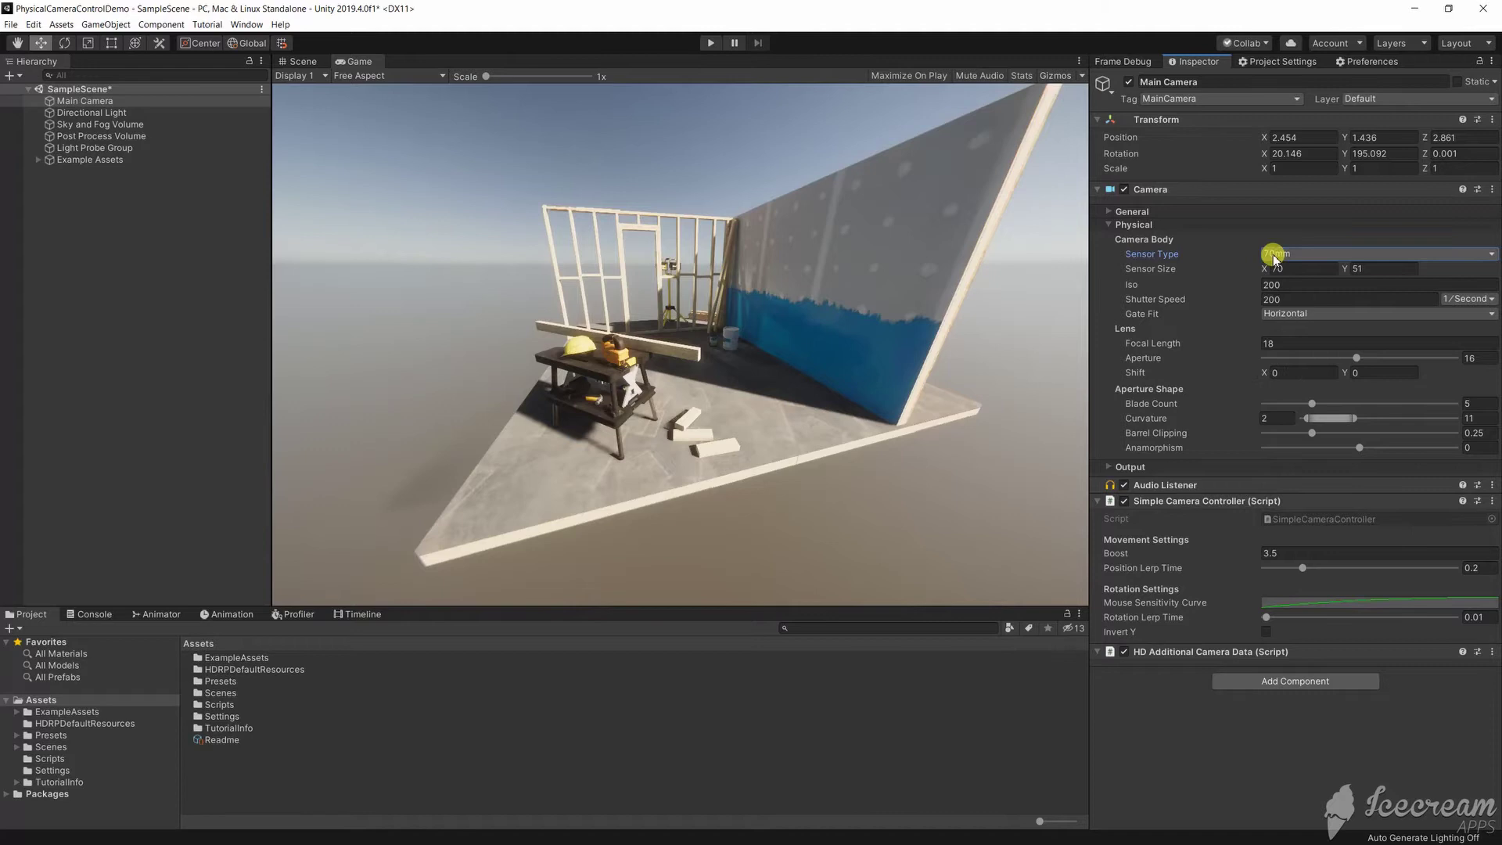
left_click(1275, 253)
left_click(1291, 354)
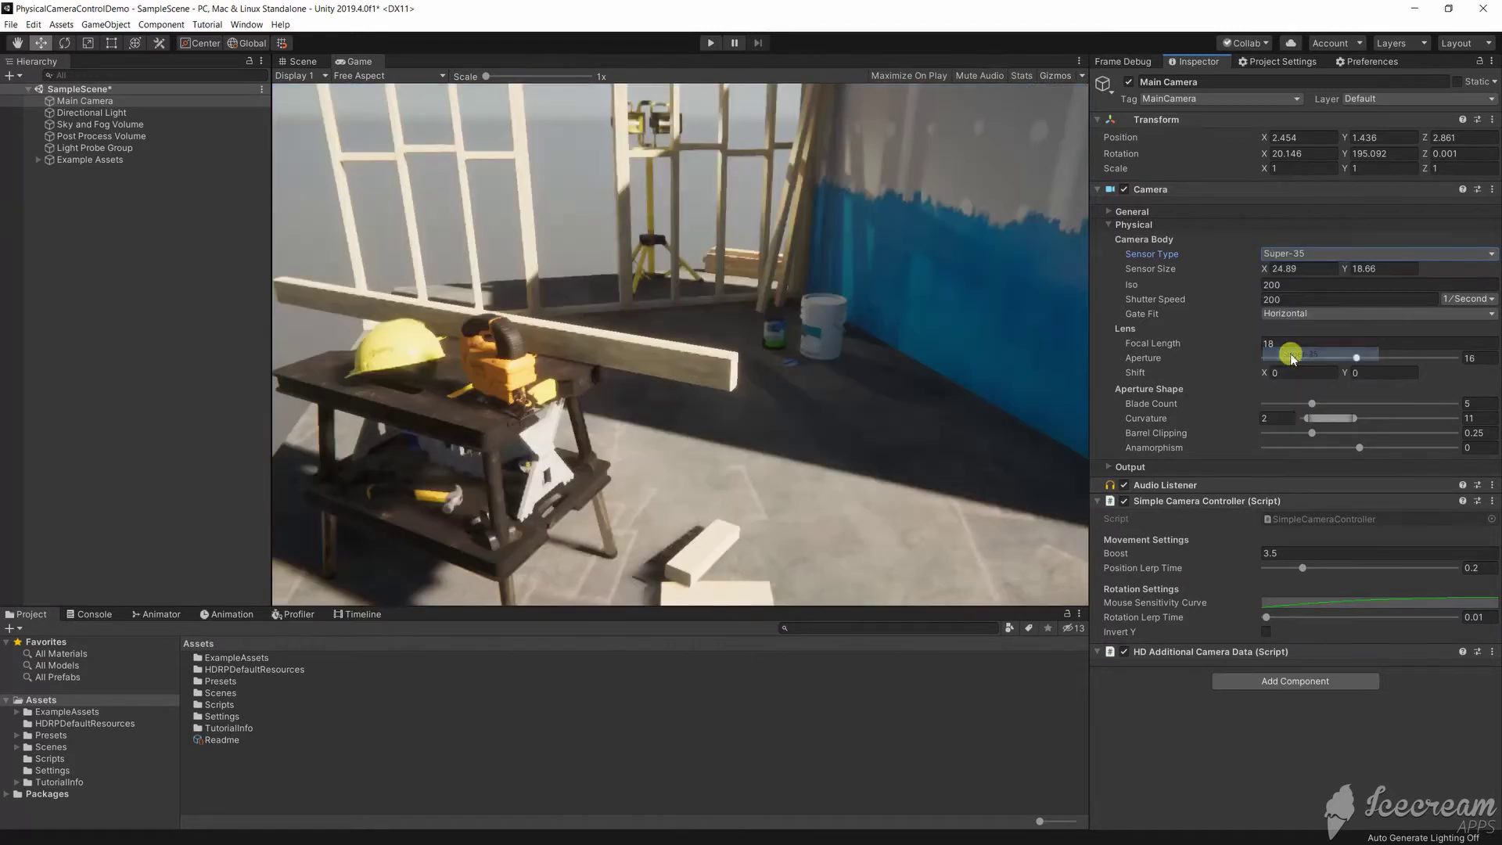
left_click(1283, 252)
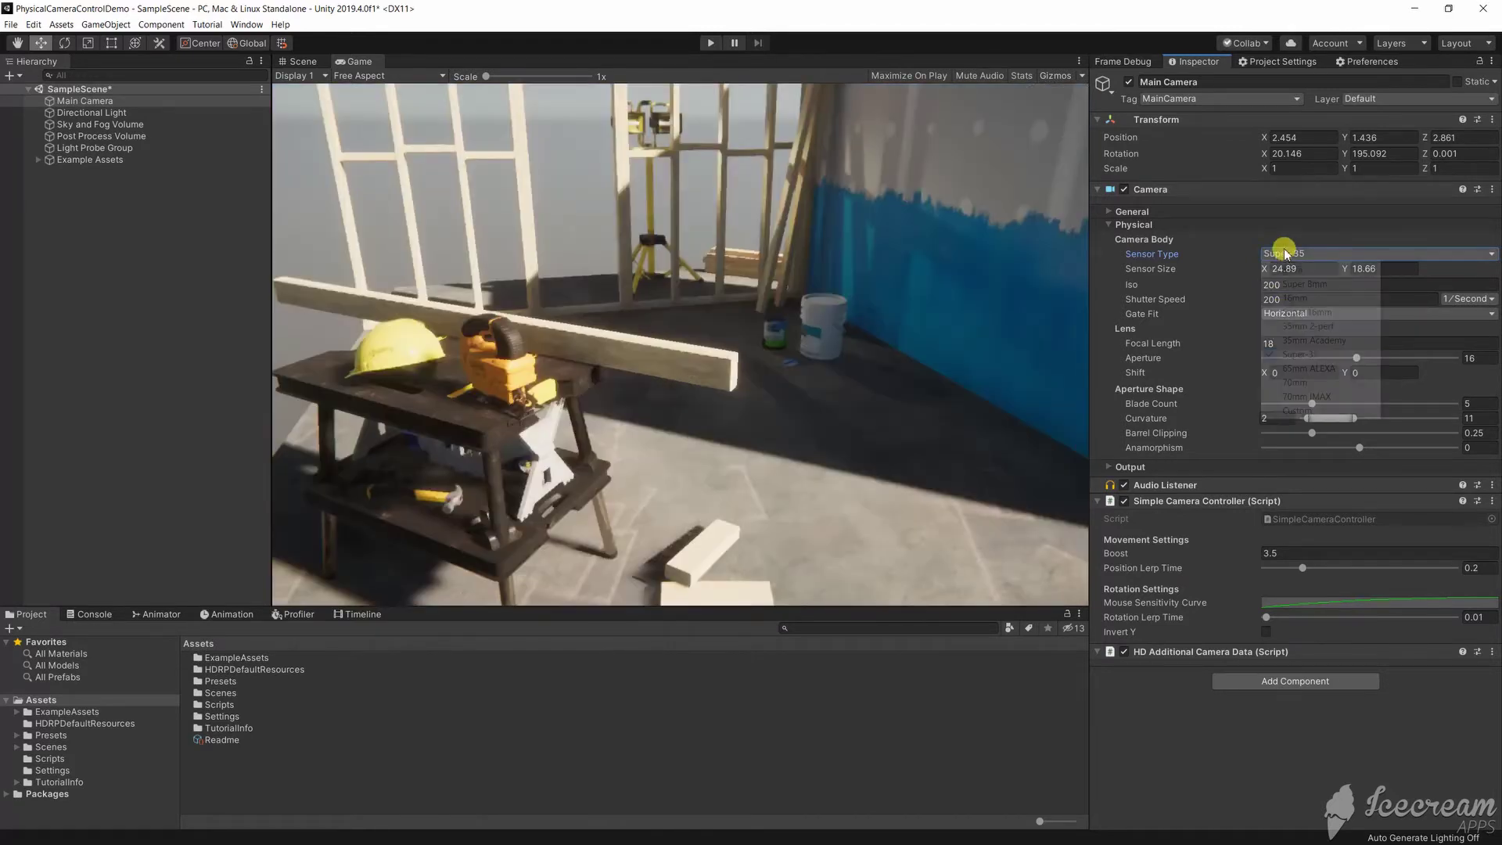
left_click(1293, 383)
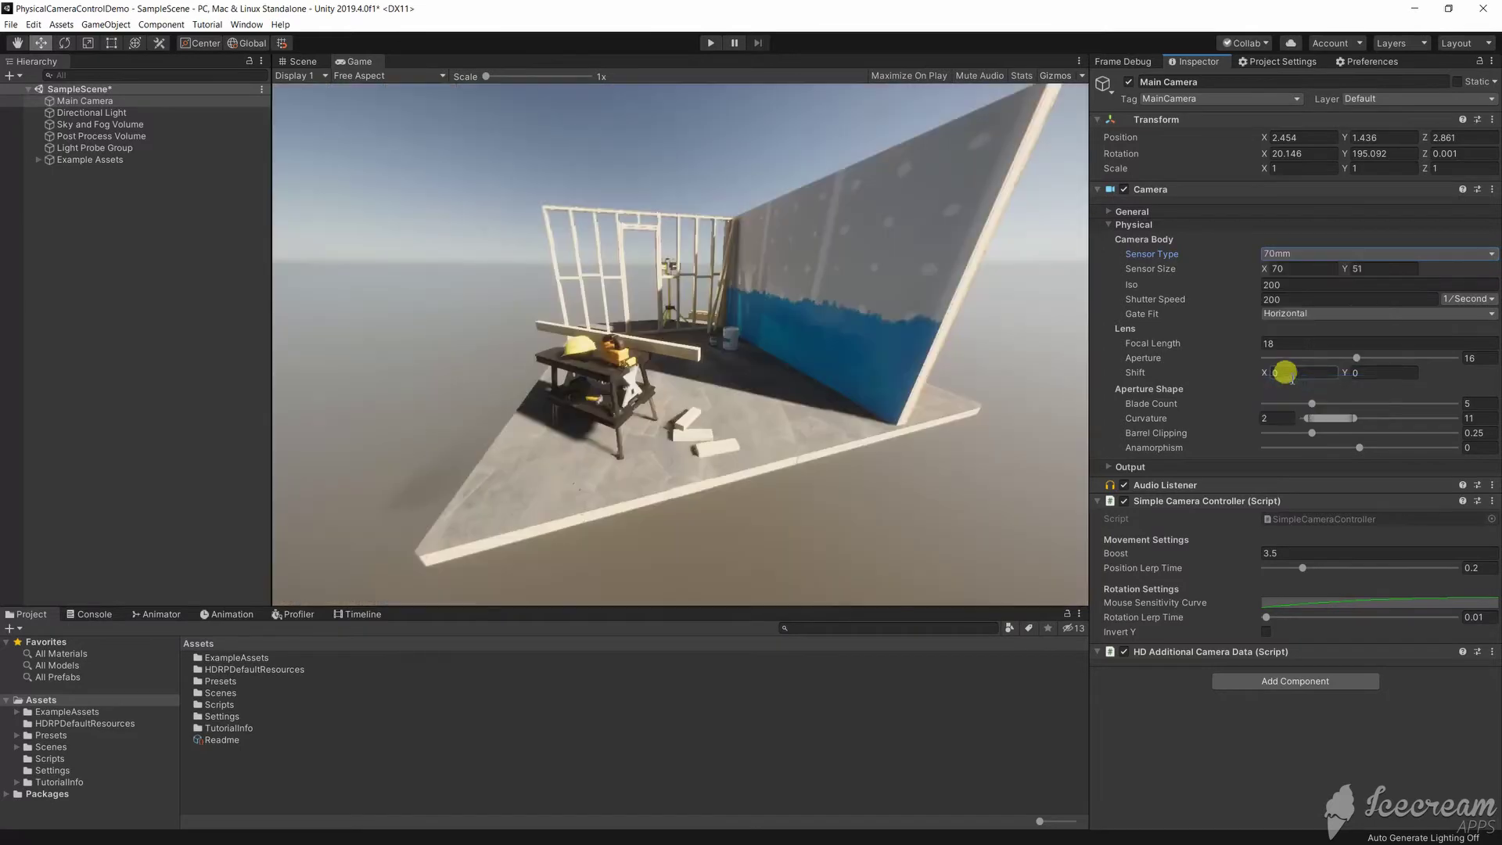
Adjust the focal length and keep Field of View linked to the physical camera
left_click(1272, 284)
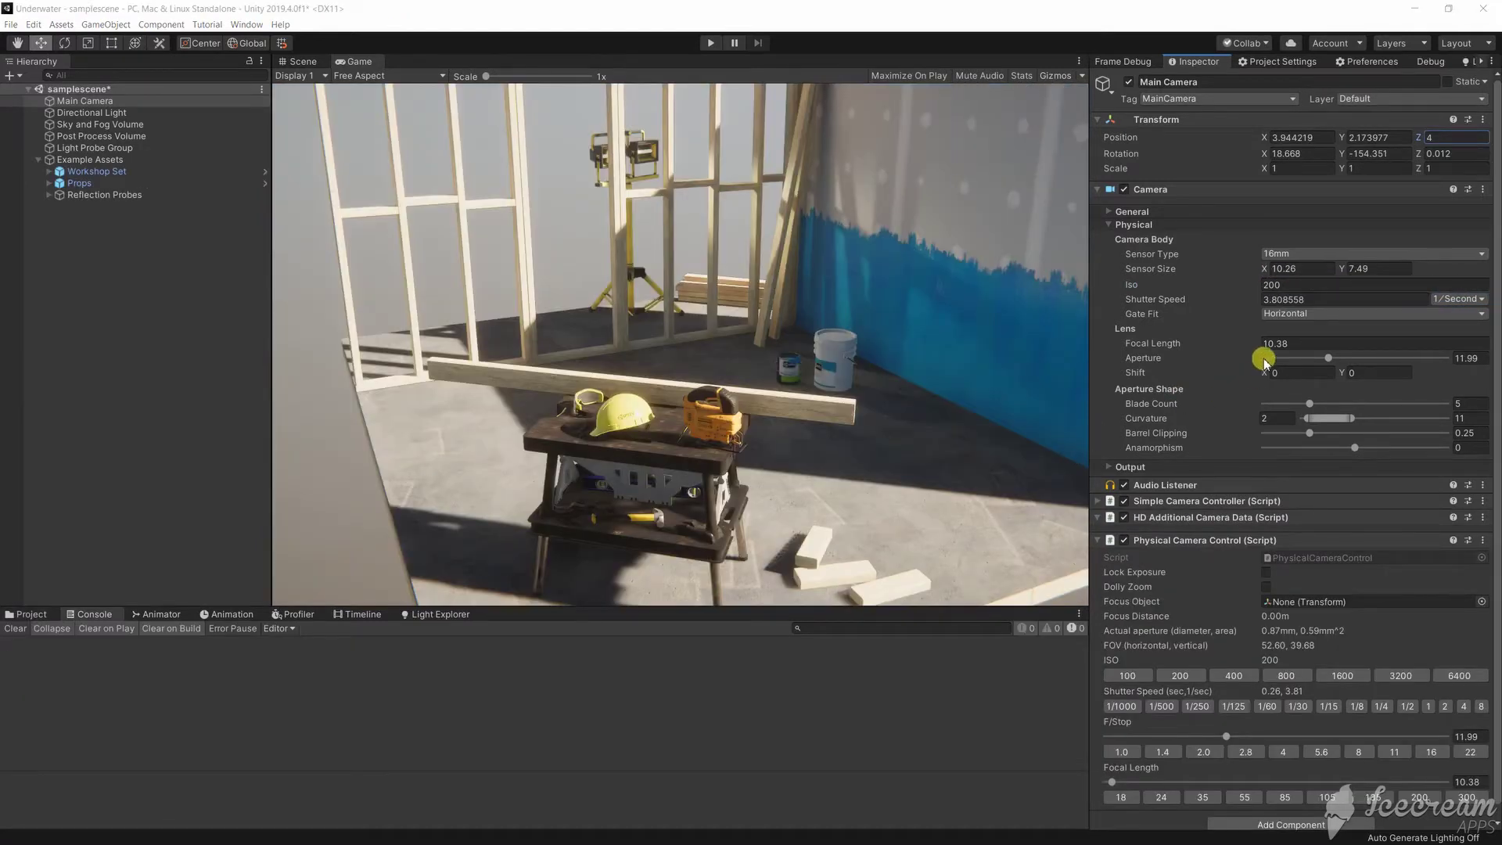
mouse_move(1193, 341)
left_mouse_down()
mouse_move(1315, 349)
mouse_move(1139, 343)
mouse_move(1170, 348)
left_mouse_up()
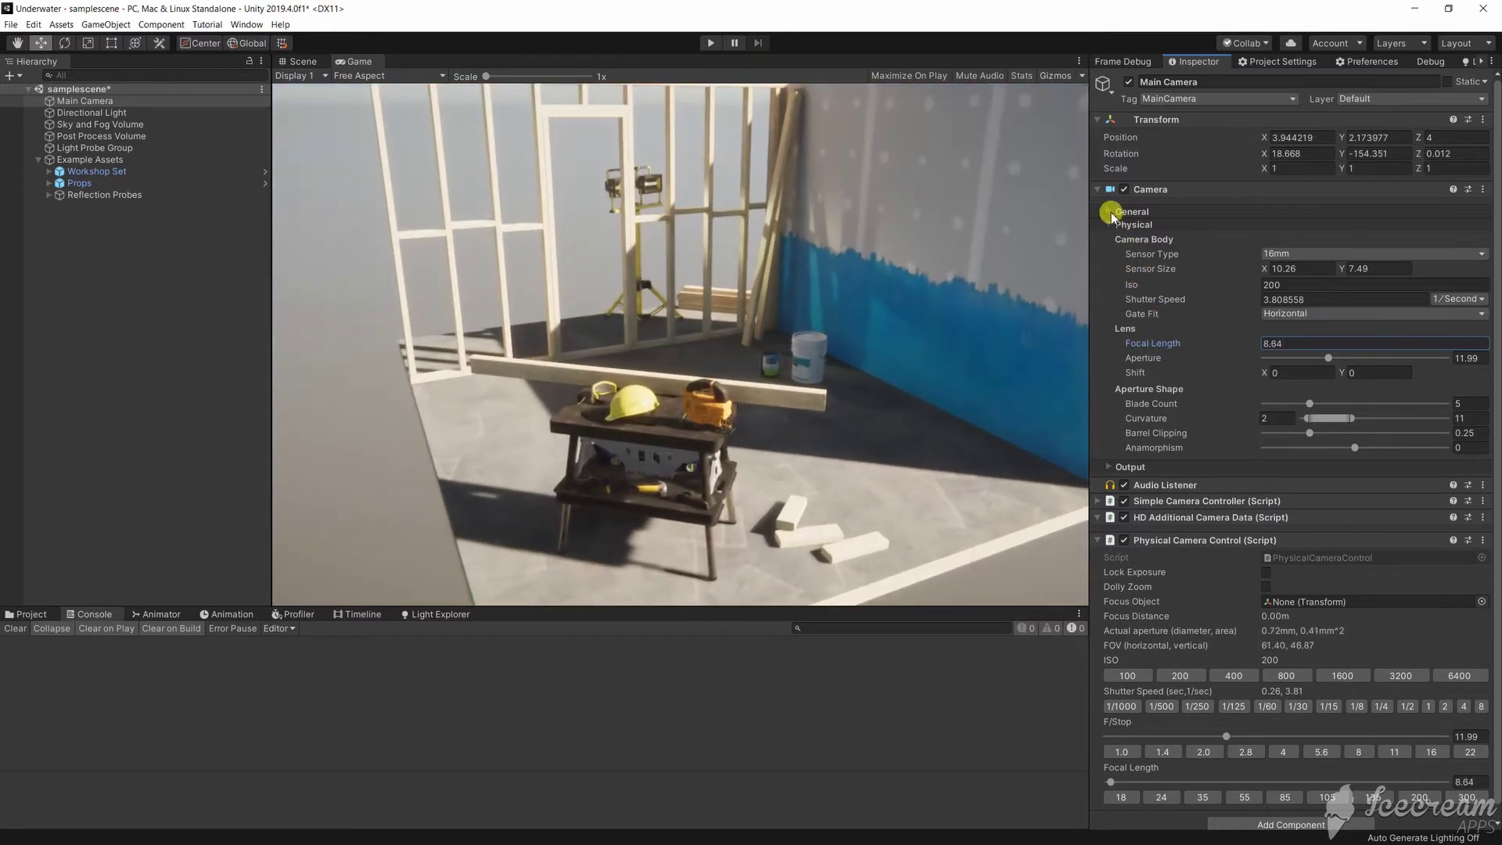
left_click(1112, 215)
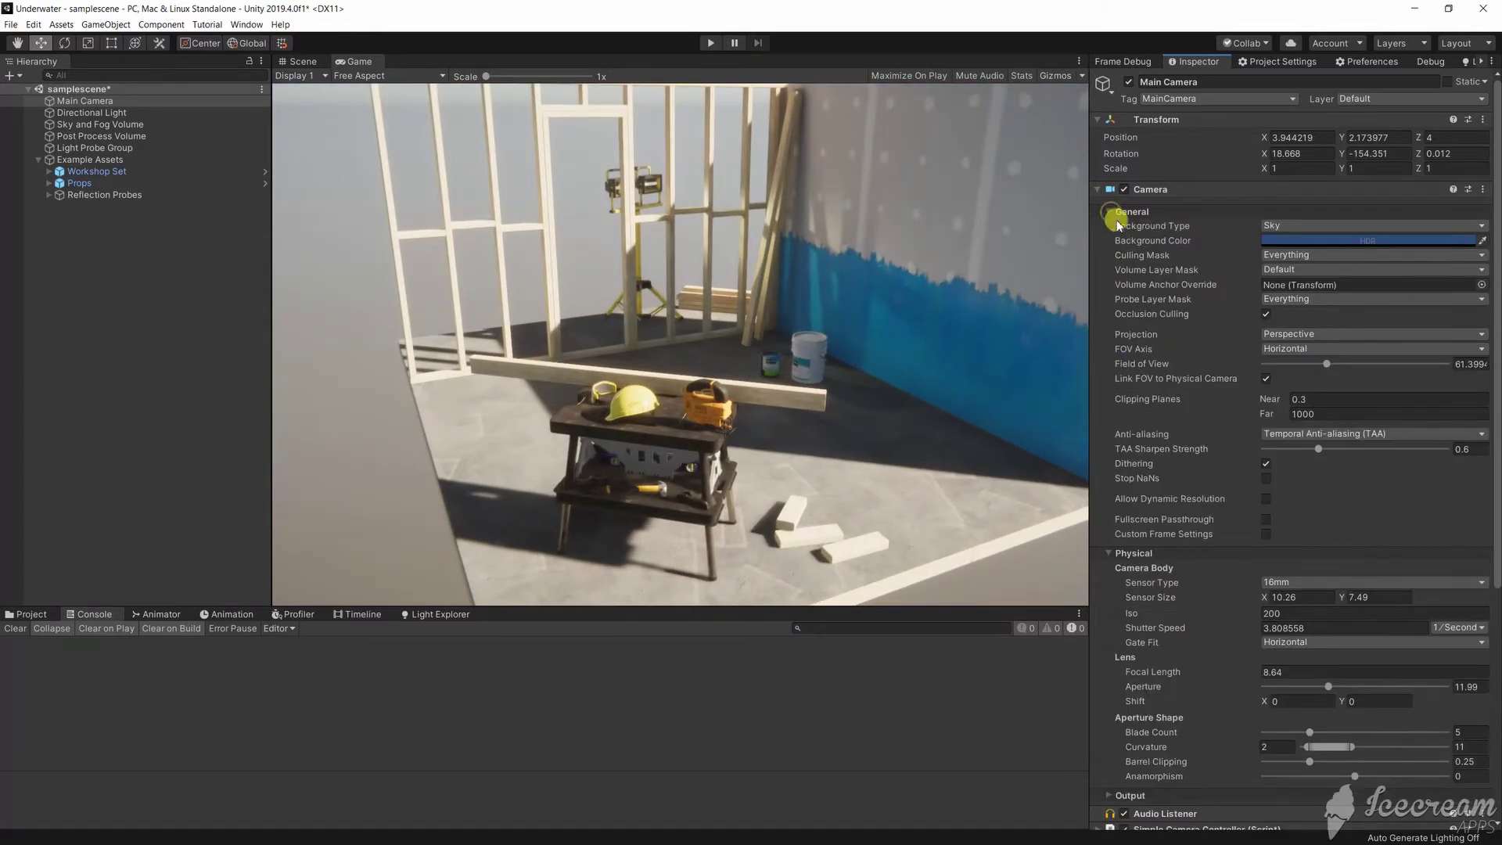
left_click(1266, 382)
left_click(1266, 380)
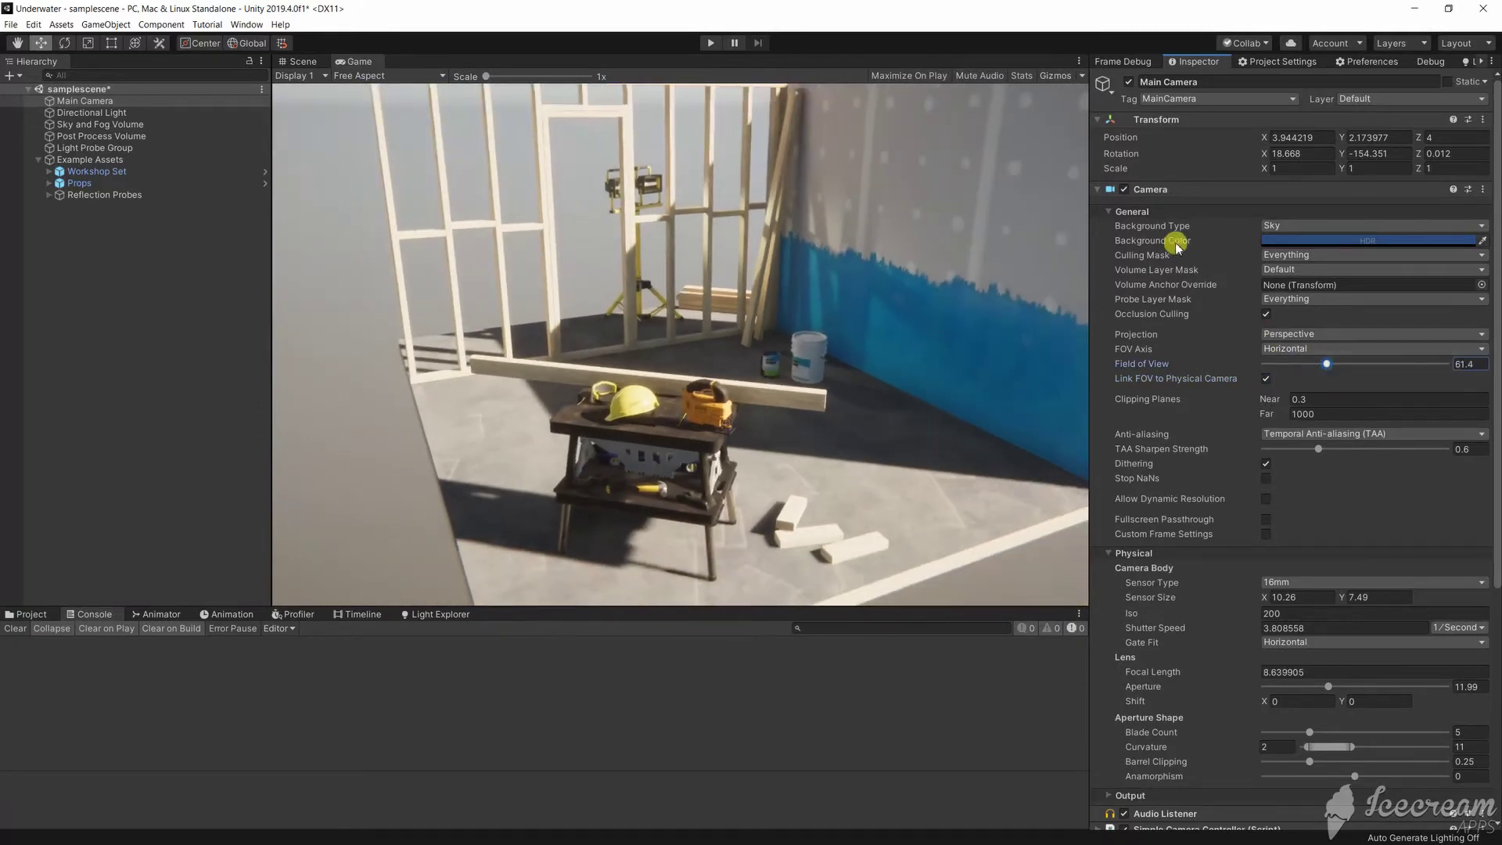
left_click(1109, 211)
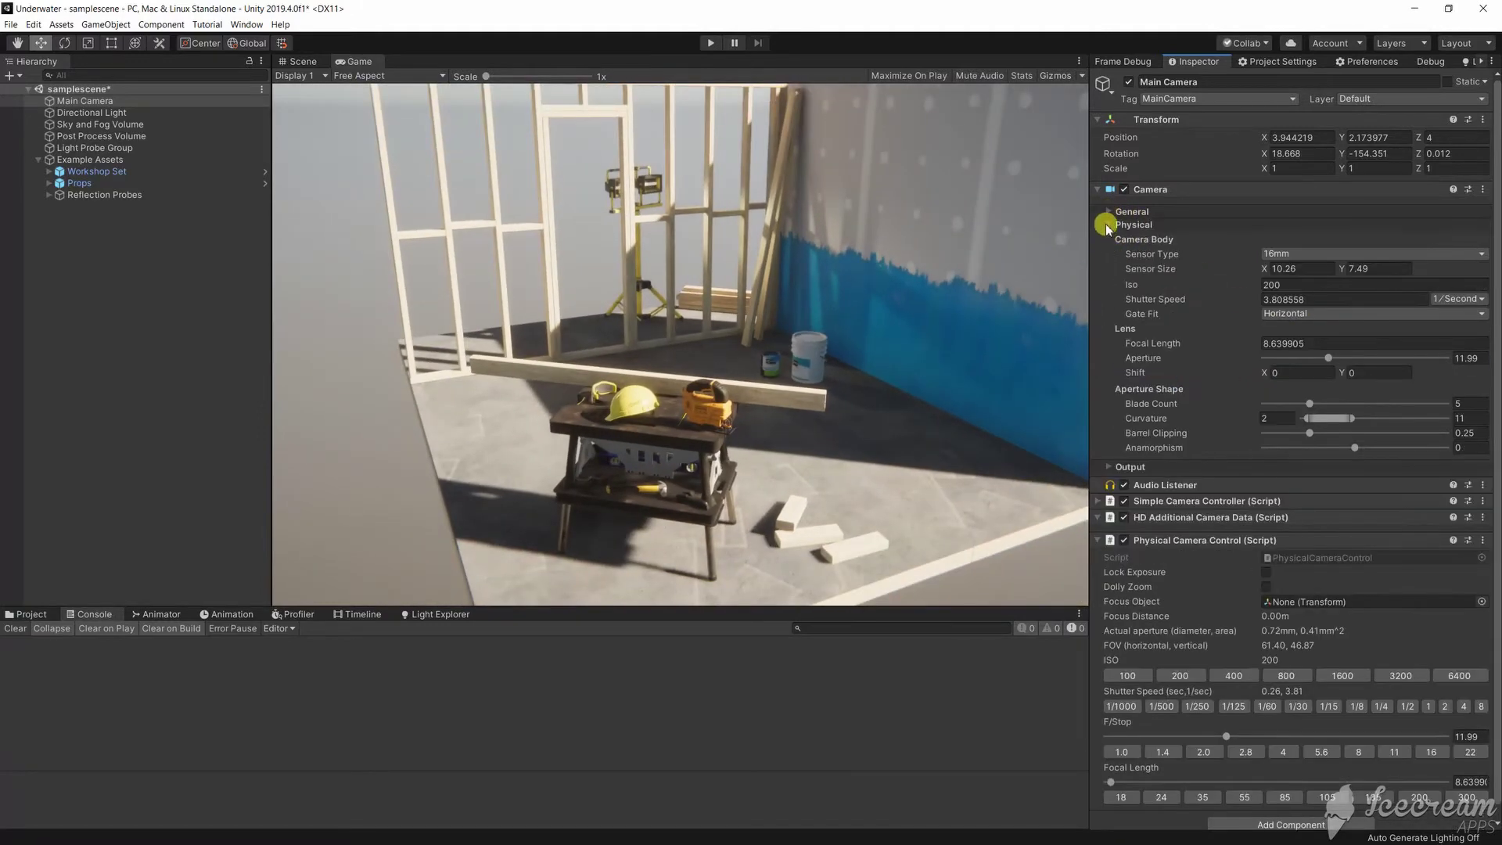
left_click(1109, 225)
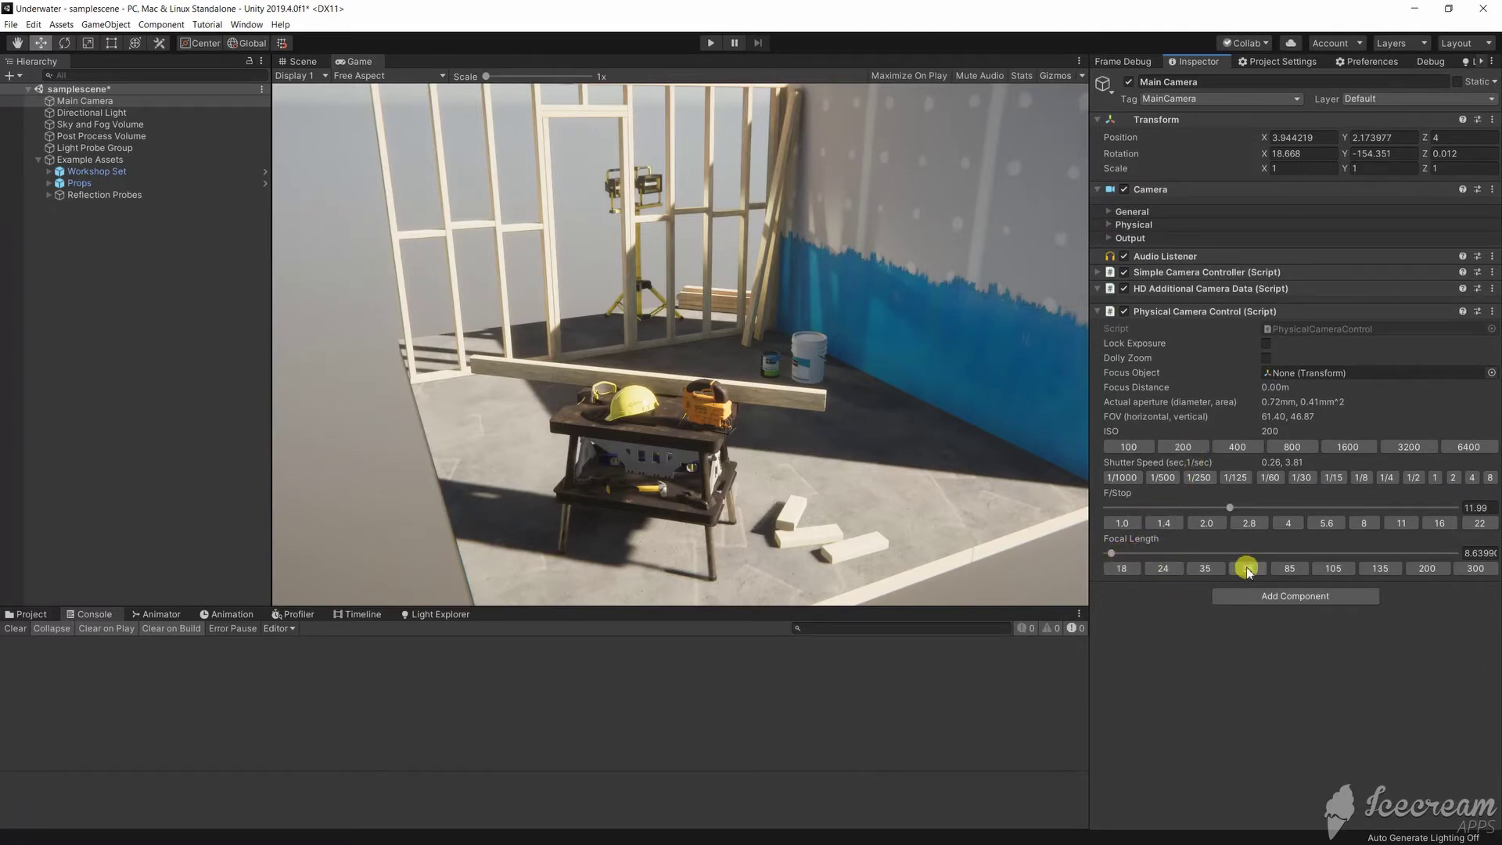
Step the focal length through the 35, 24 and 18 presets
left_click(1213, 567)
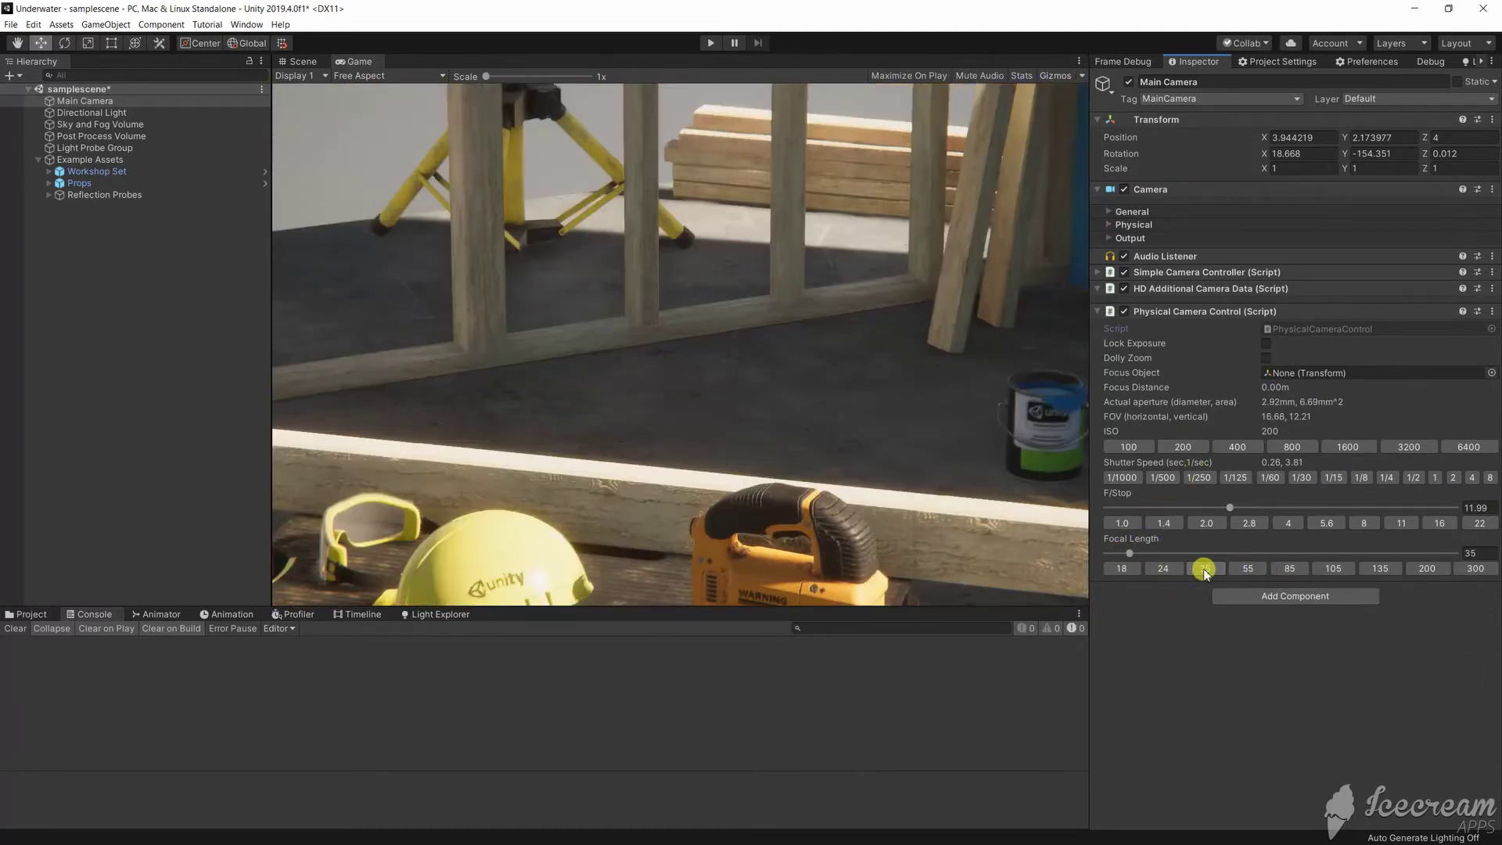
left_click(1166, 569)
left_click(1123, 568)
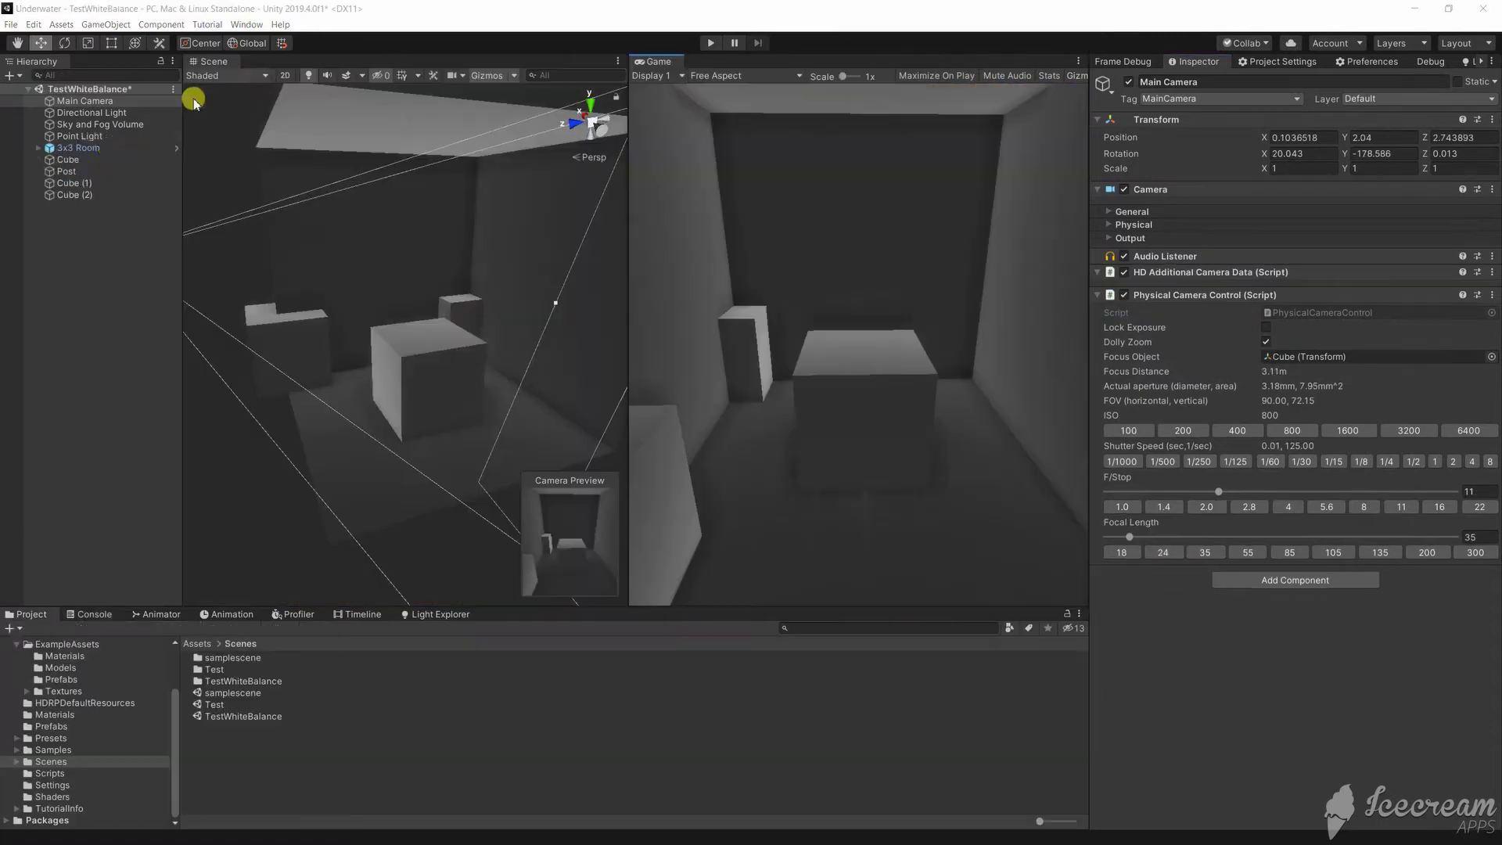
Enable Dolly Zoom and sweep the focal length through 18, 11, 15 and 24, ending at 48
left_click(1267, 343)
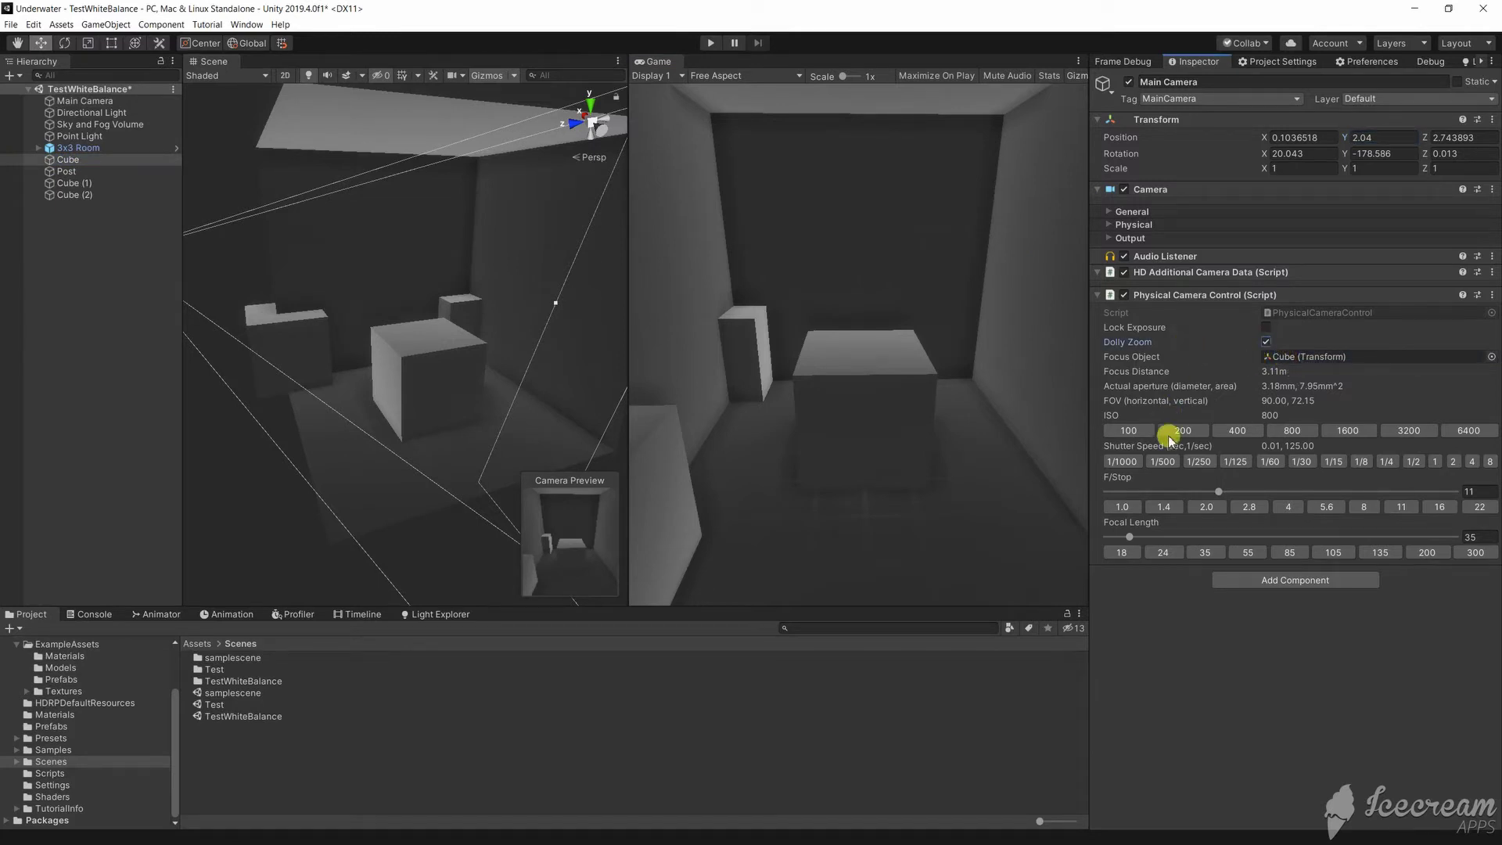
left_click(1130, 552)
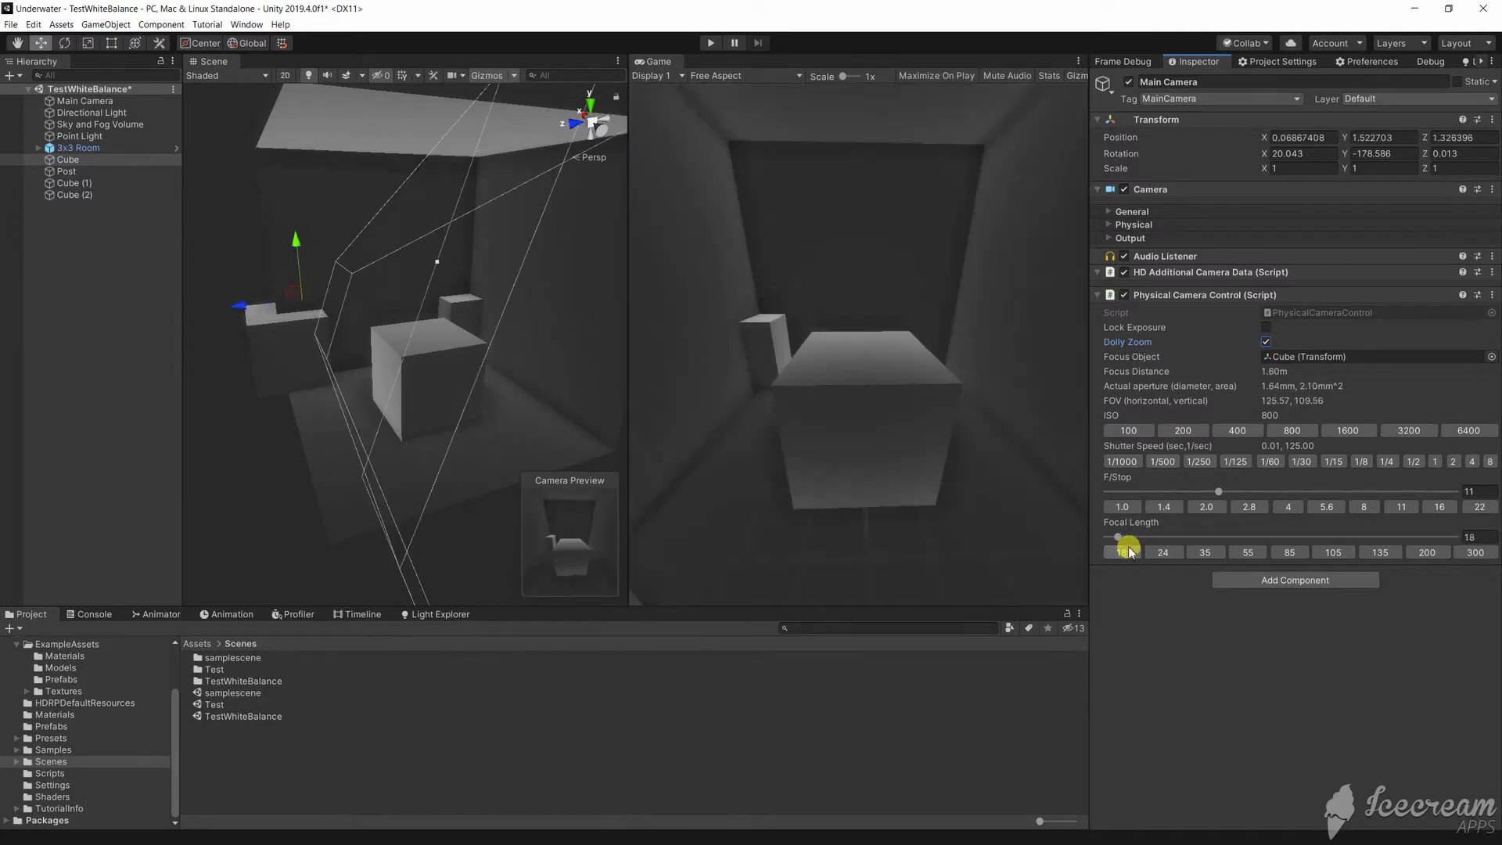
left_click_drag(1122, 539, 1114, 538)
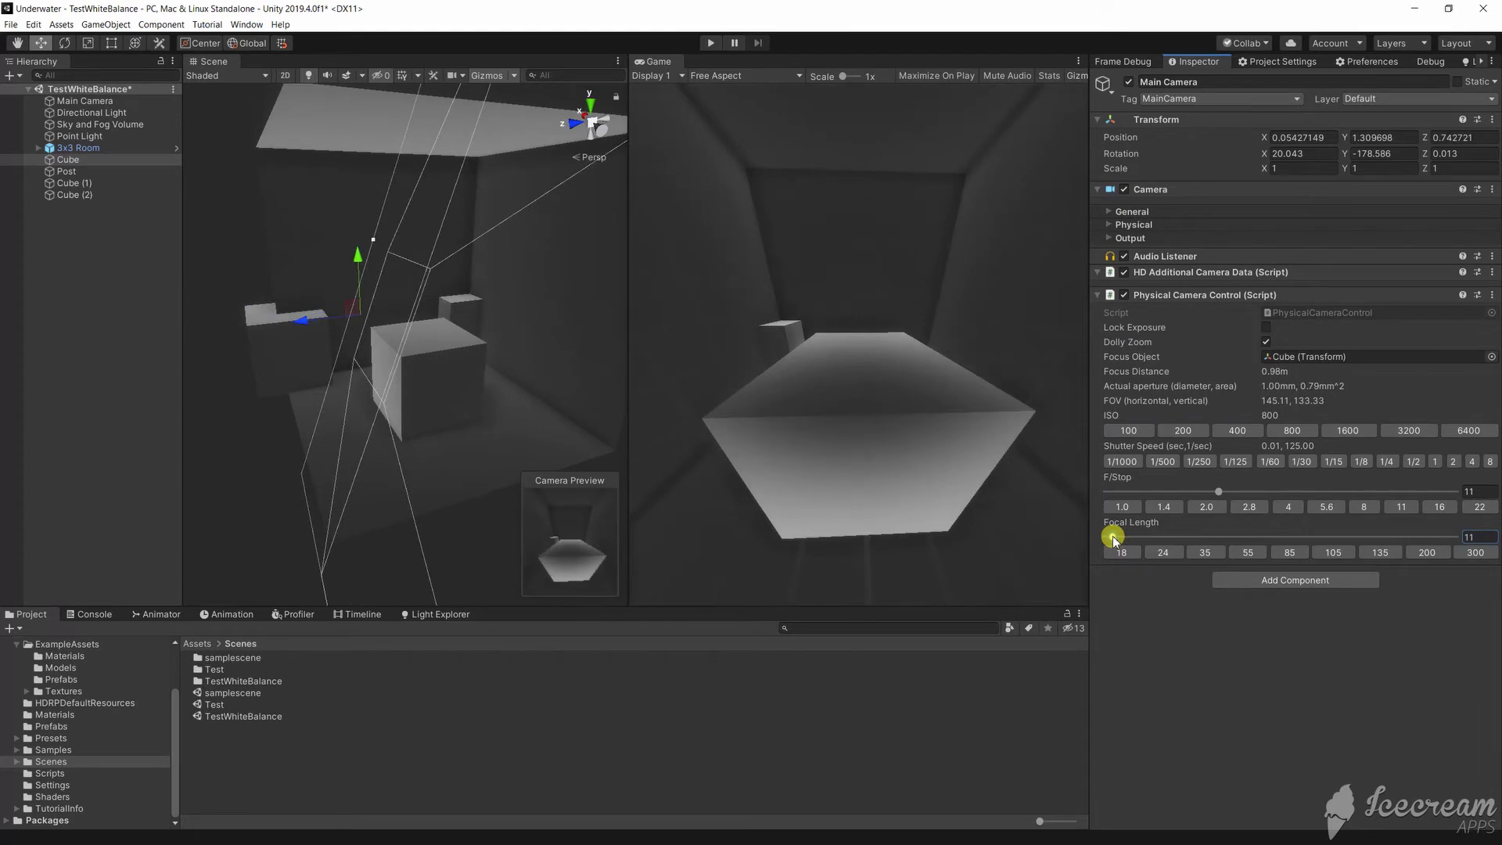
left_click_drag(1114, 538, 1115, 537)
left_click(1166, 553)
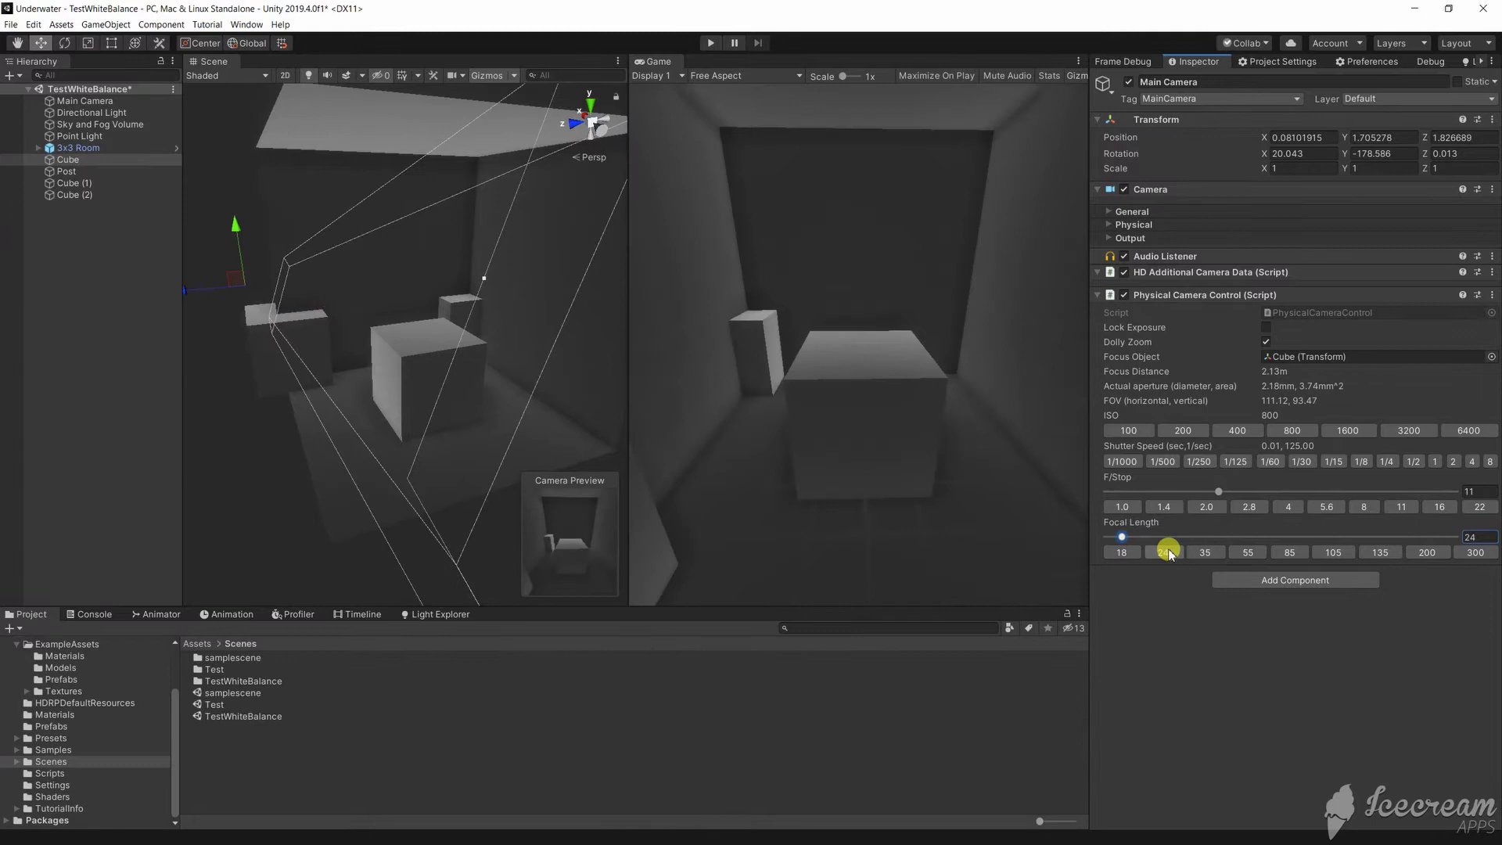
left_click(1121, 538)
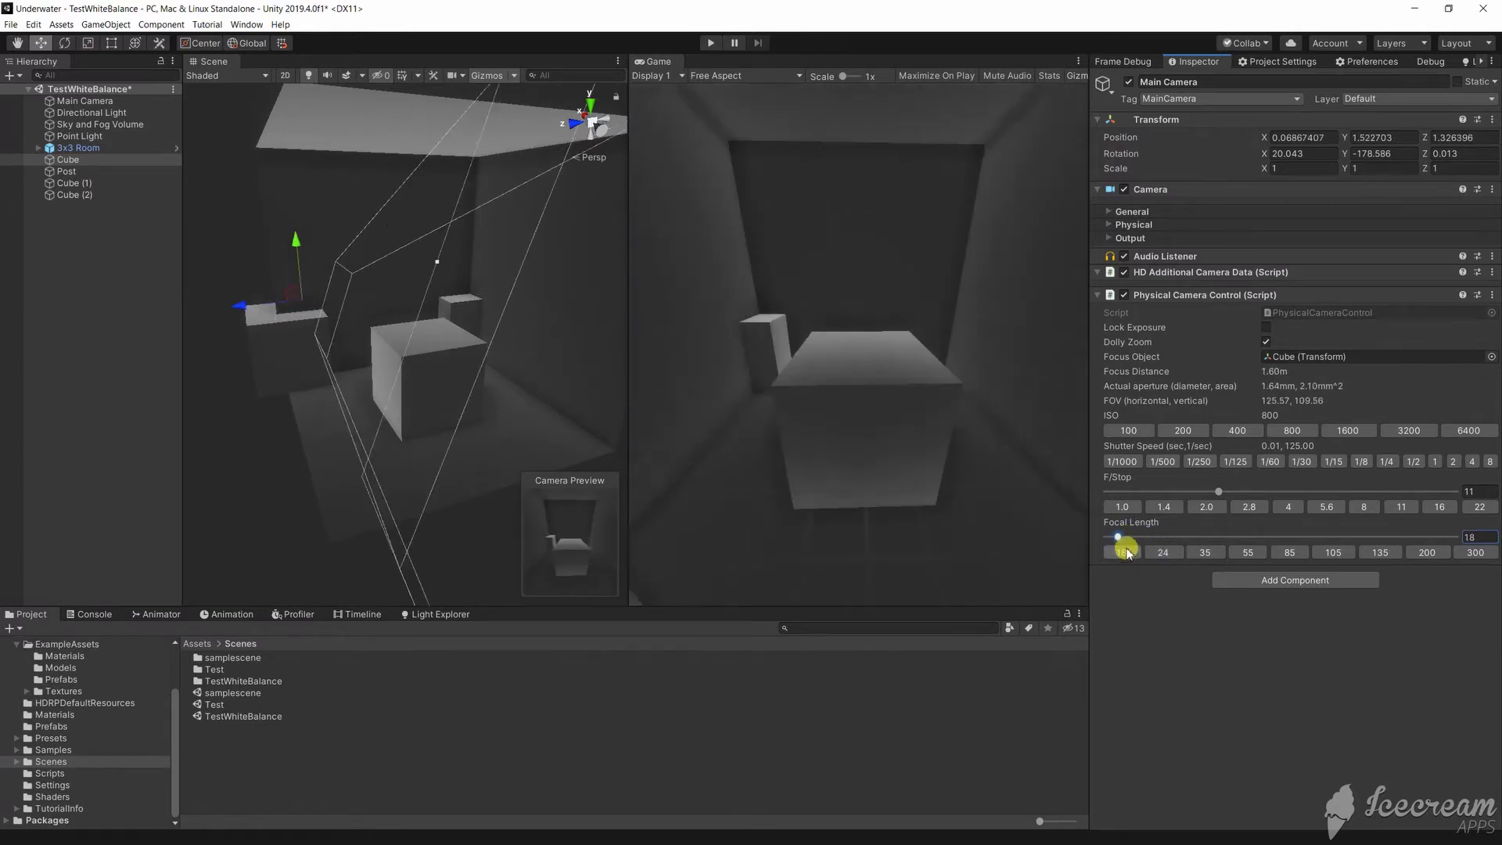
left_click_drag(1121, 538, 1160, 549)
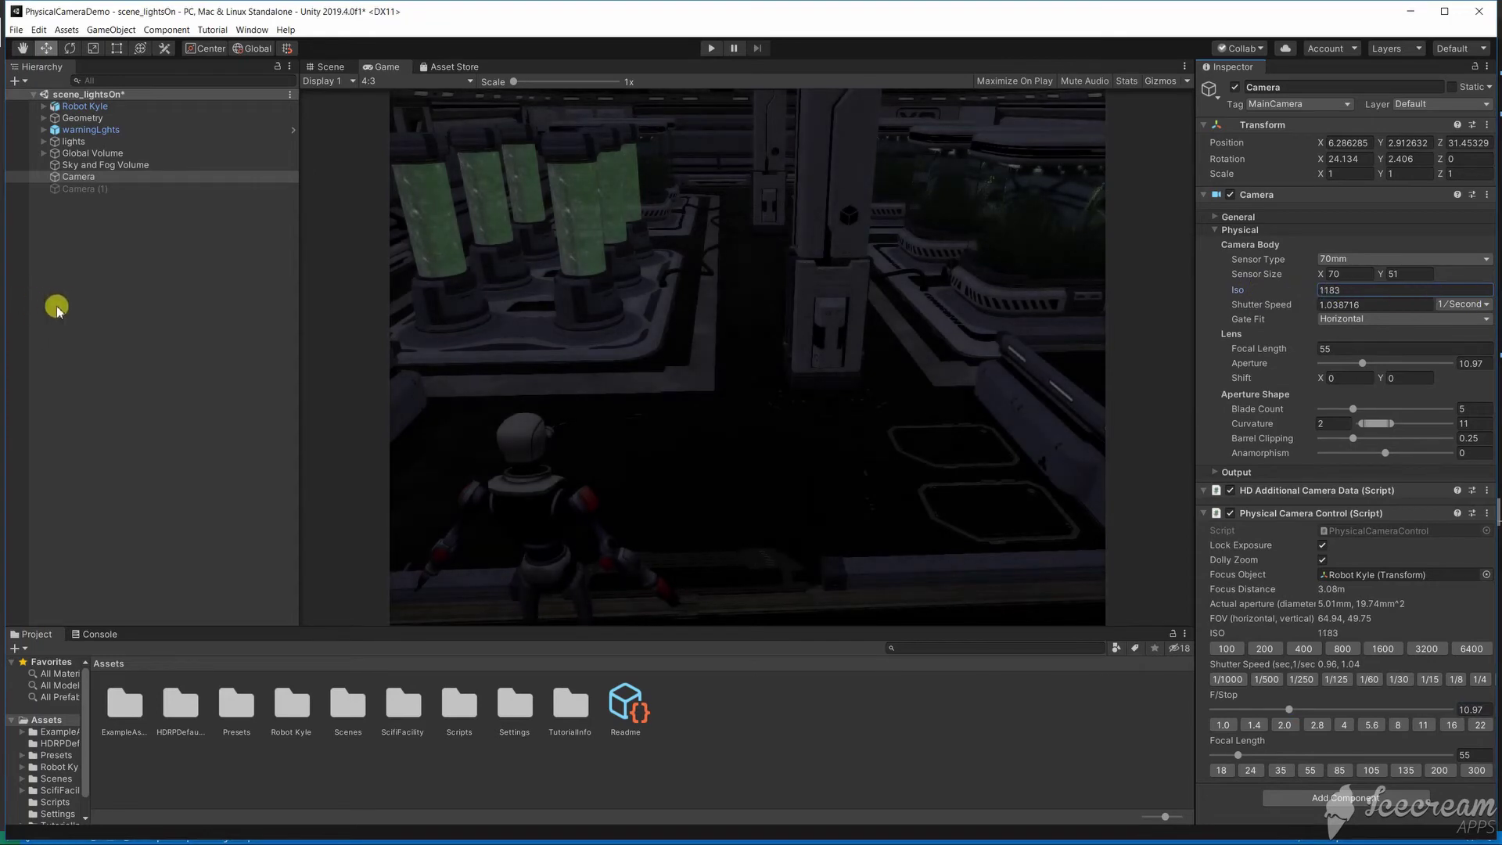
Open the aperture to brighten the scene and set the Global Volume exposure mode to Use Physical Camera
left_click(1330, 307)
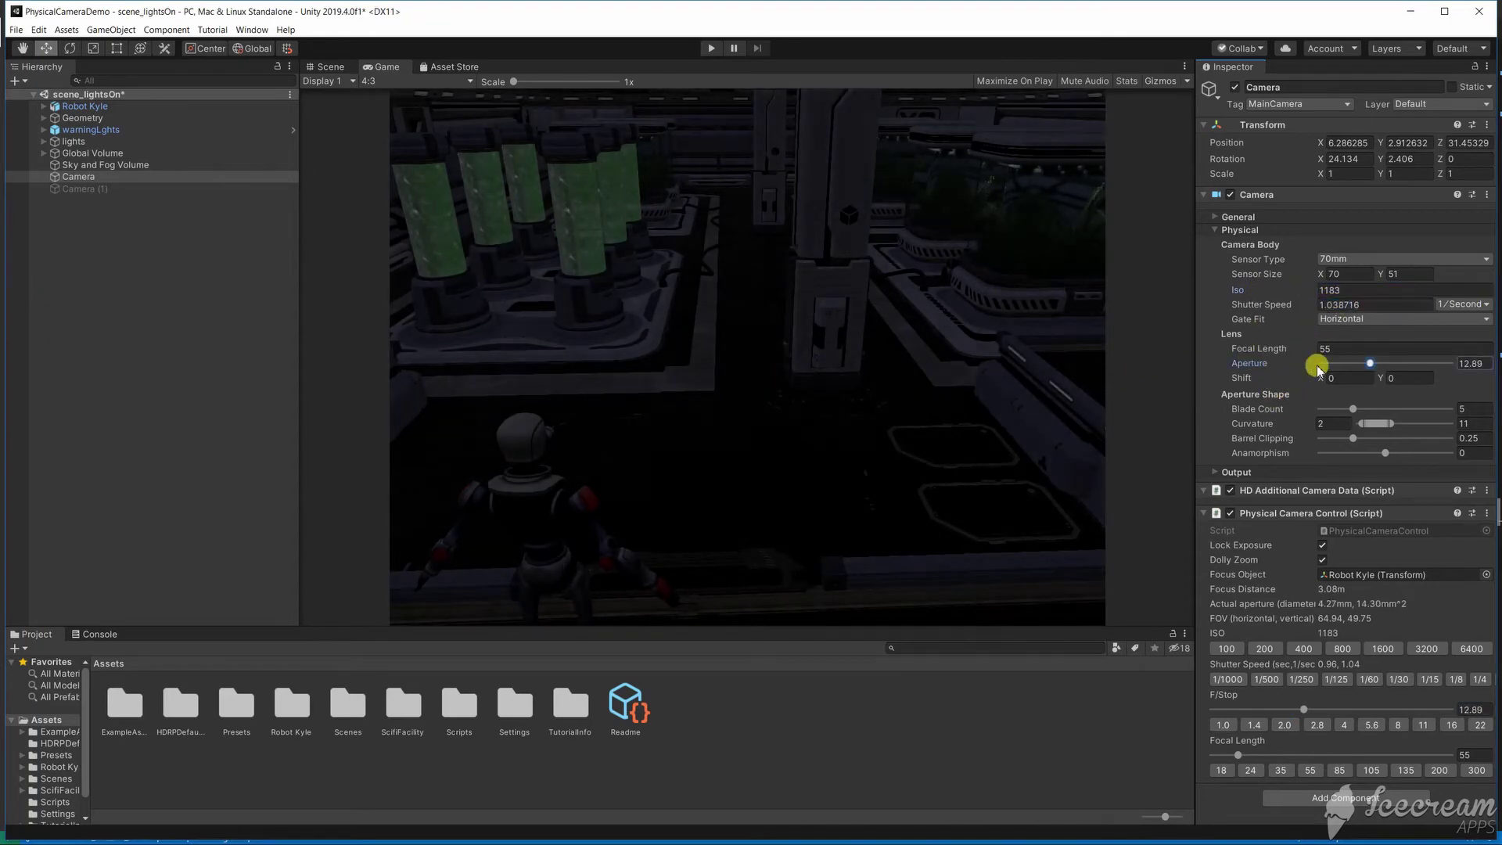
left_click_drag(1317, 366, 1106, 359)
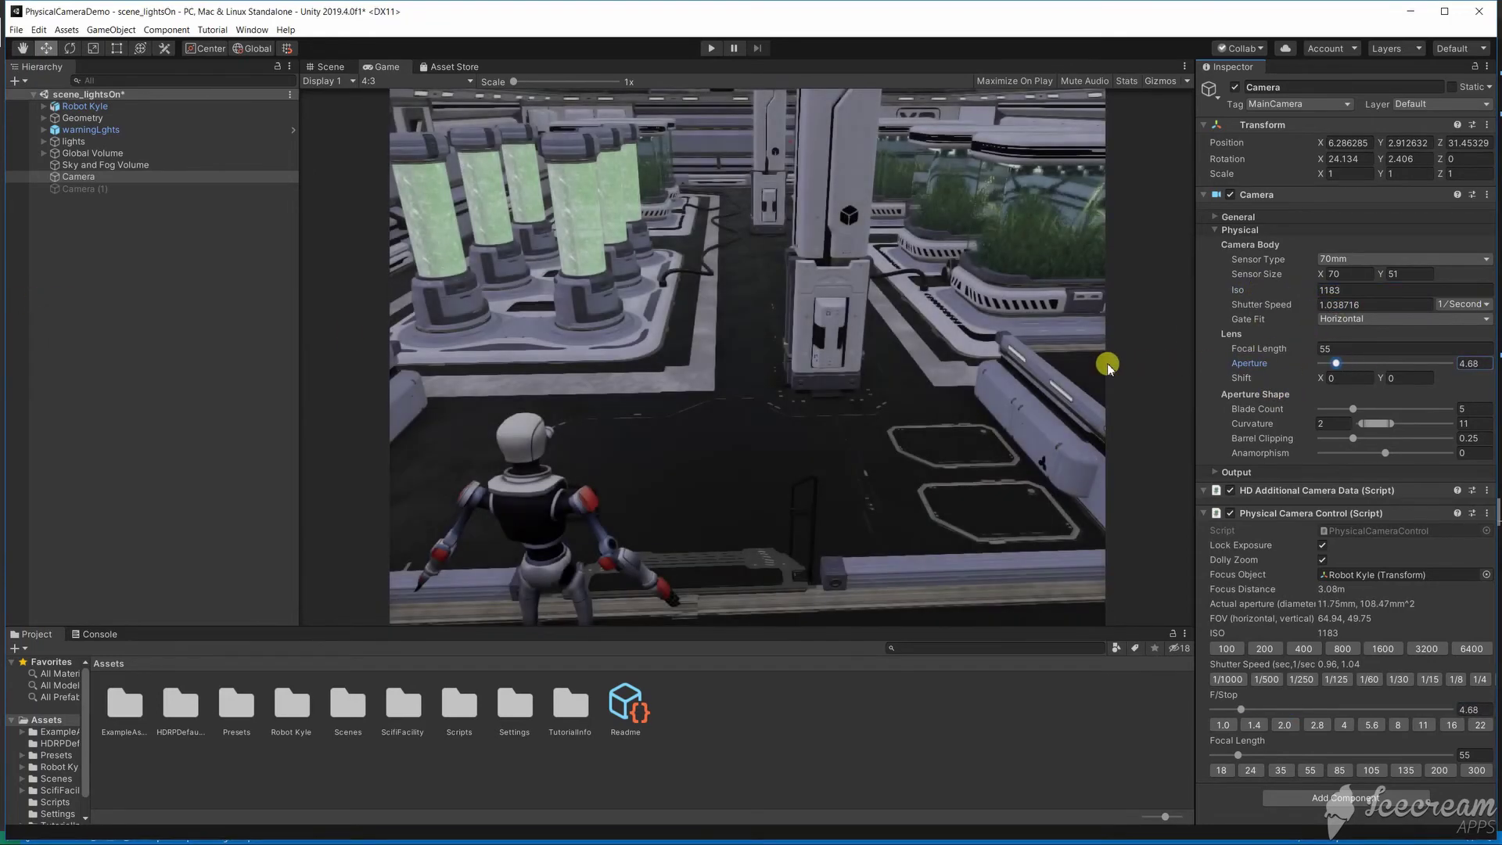
left_click(76, 155)
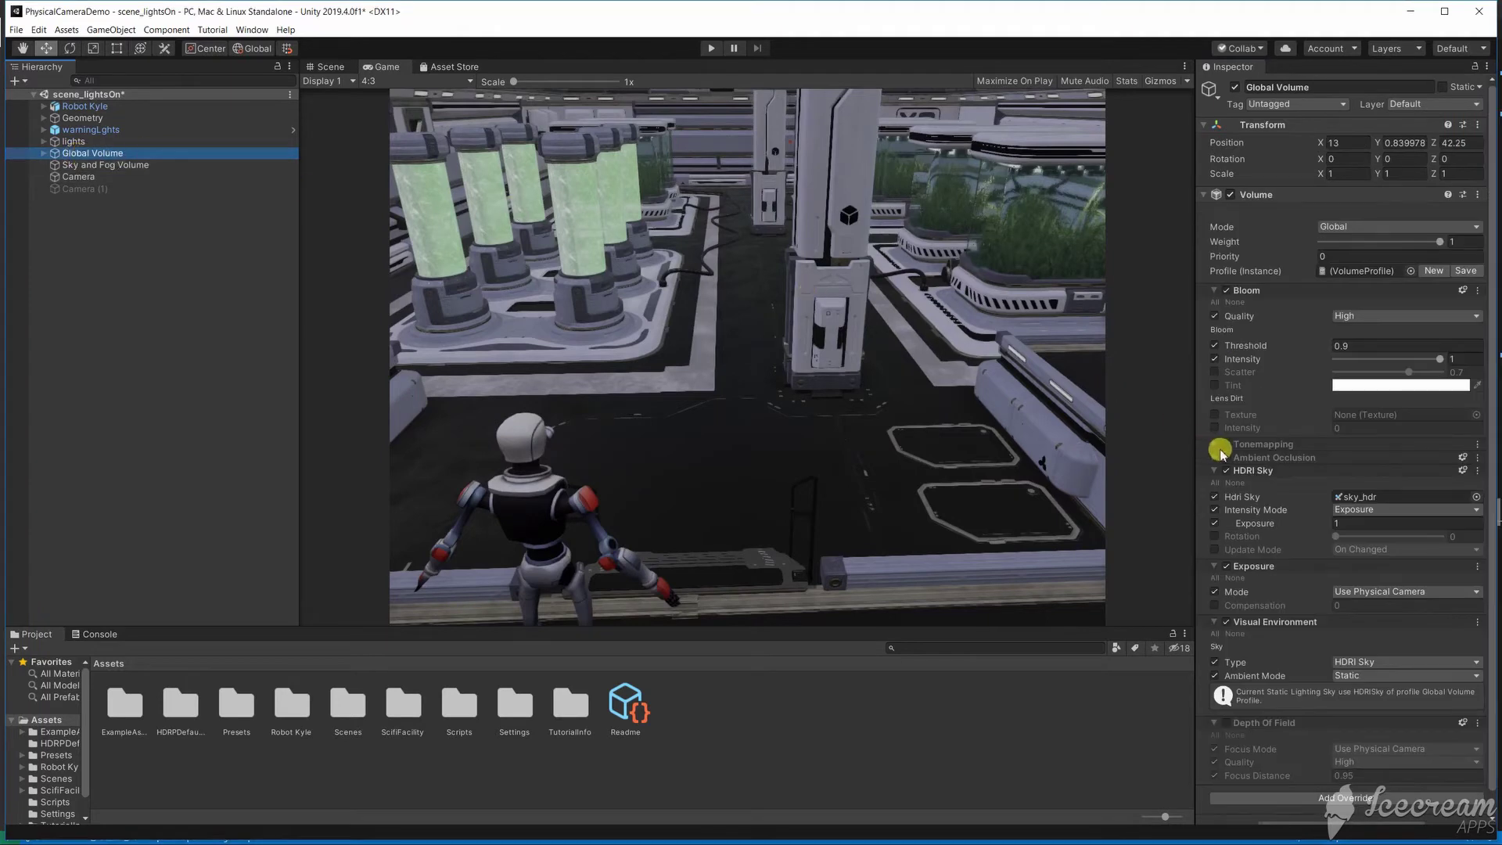
left_click(1386, 595)
left_click(1395, 650)
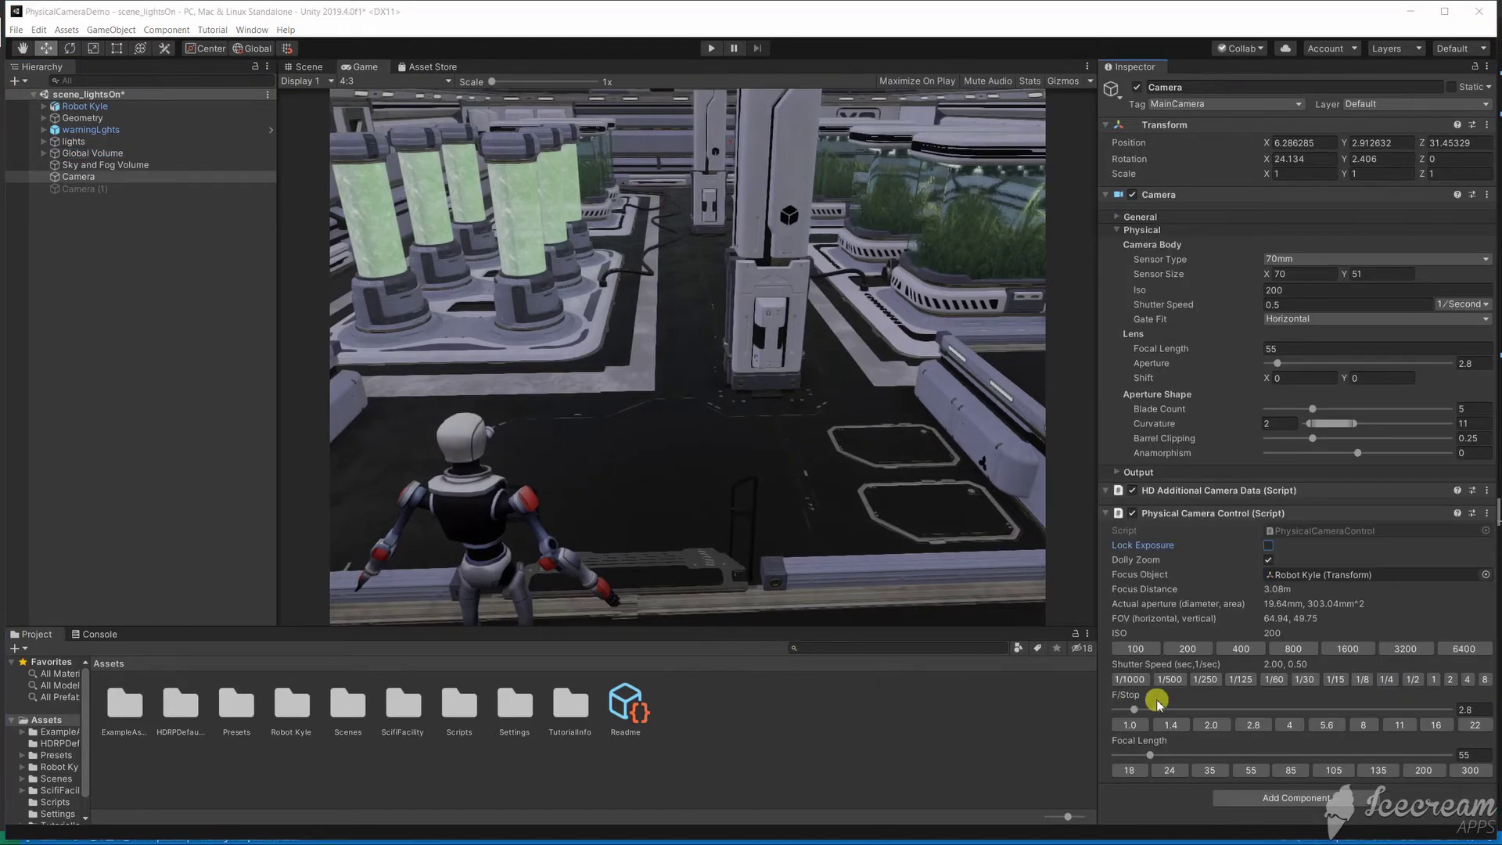
Set ISO to 200, then step the shutter speed presets from 1/30 up to 8 seconds
left_click(1184, 649)
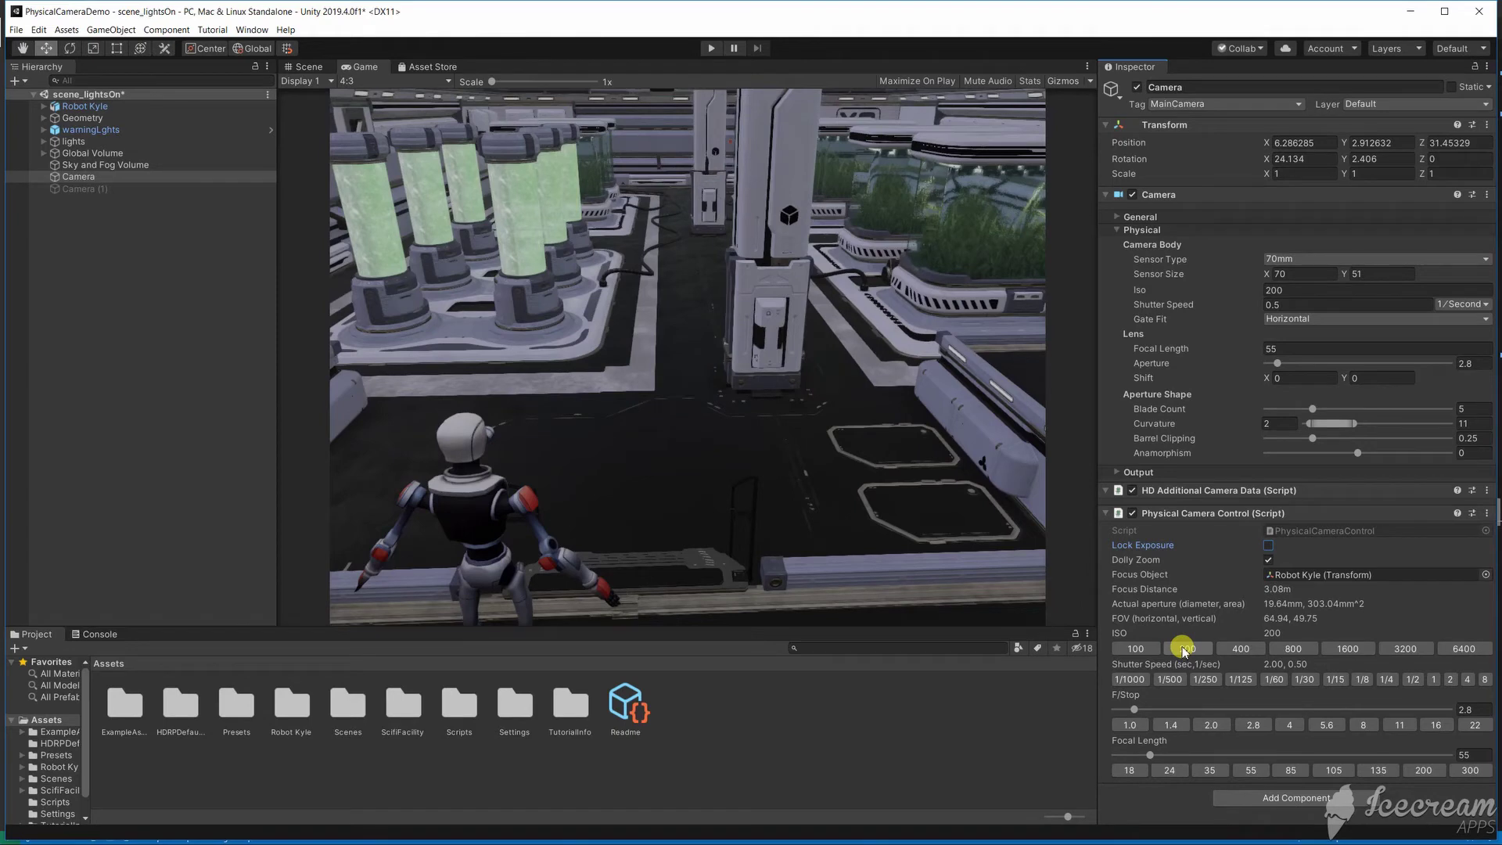
left_click(1305, 680)
left_click(1335, 680)
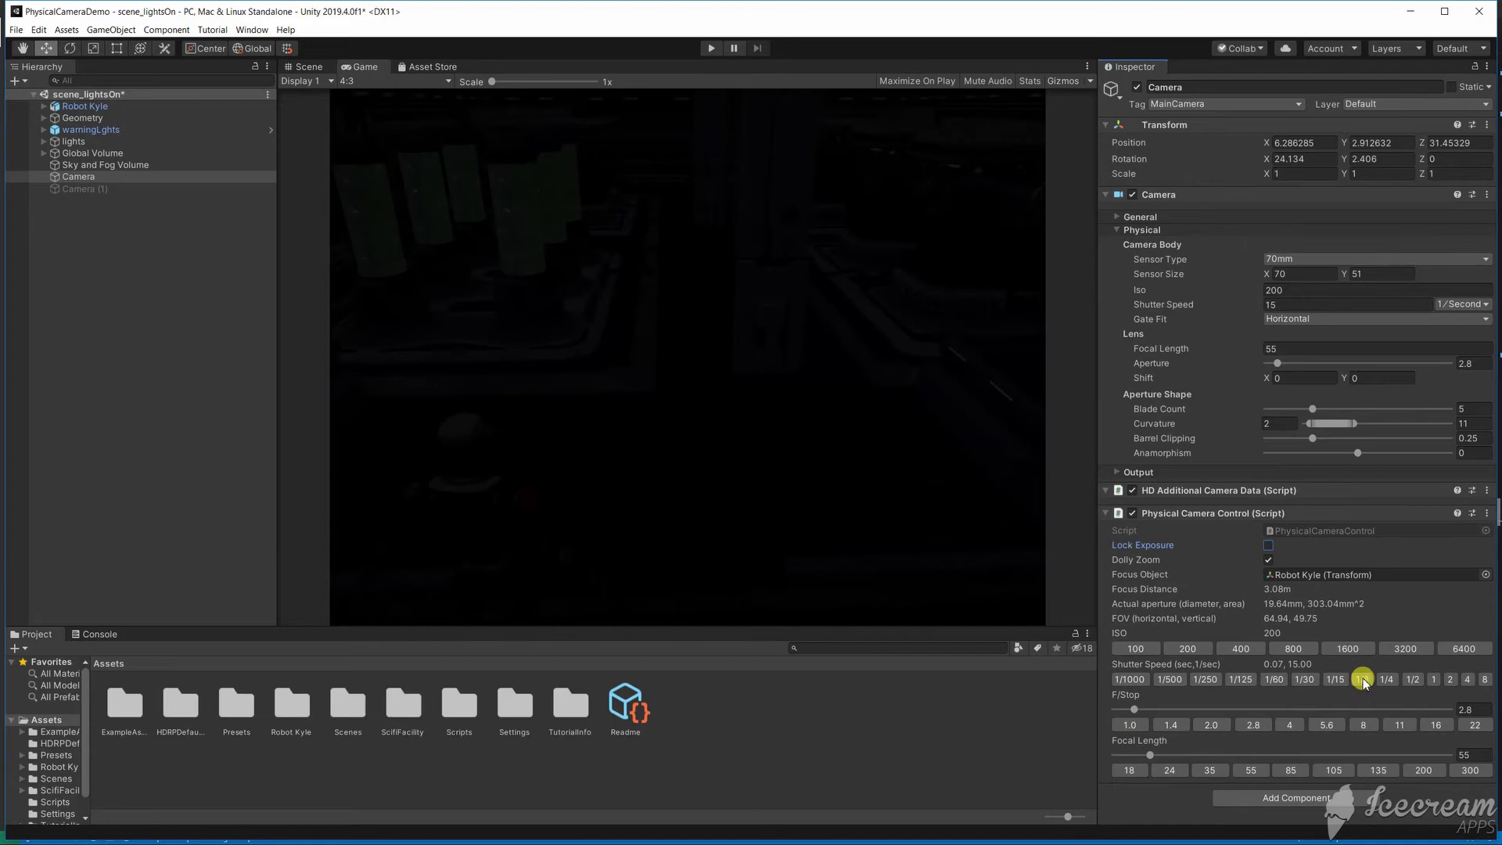
left_click(1362, 680)
left_click(1389, 680)
left_click(1419, 680)
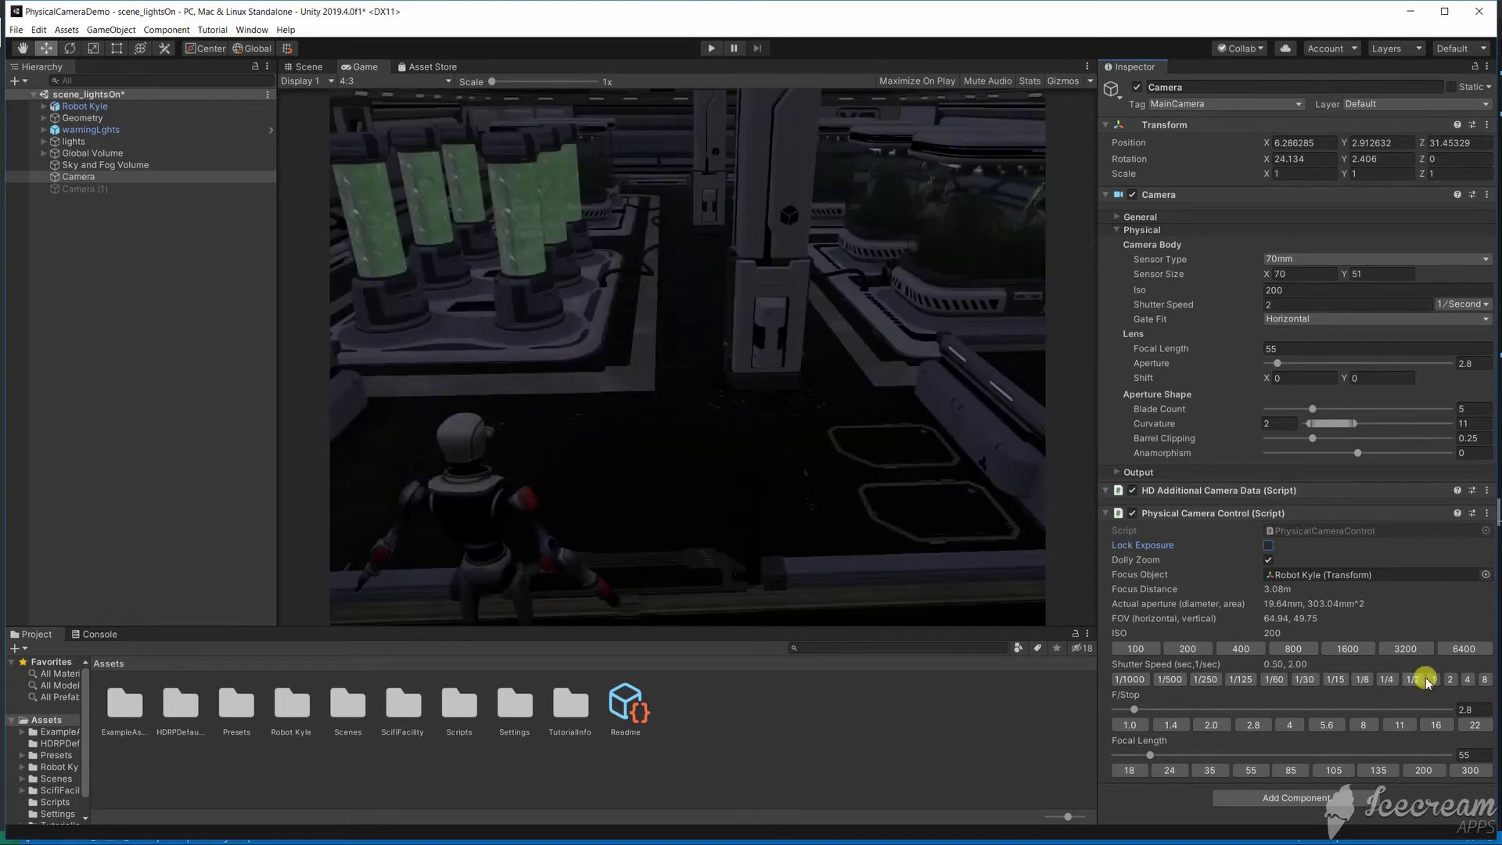
left_click(1437, 680)
left_click(1450, 680)
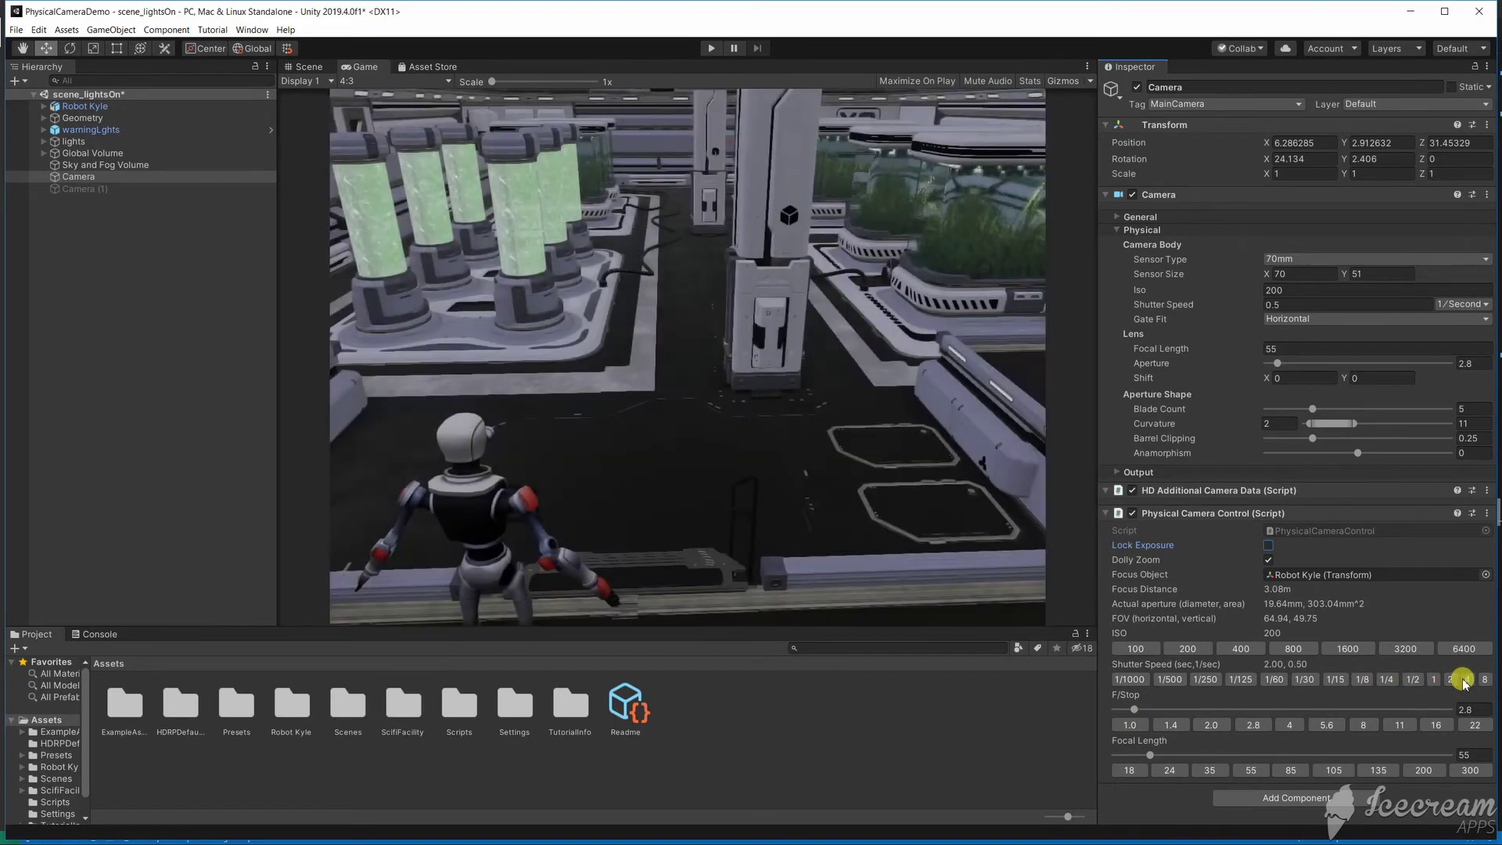
left_click(1468, 680)
left_click(1484, 680)
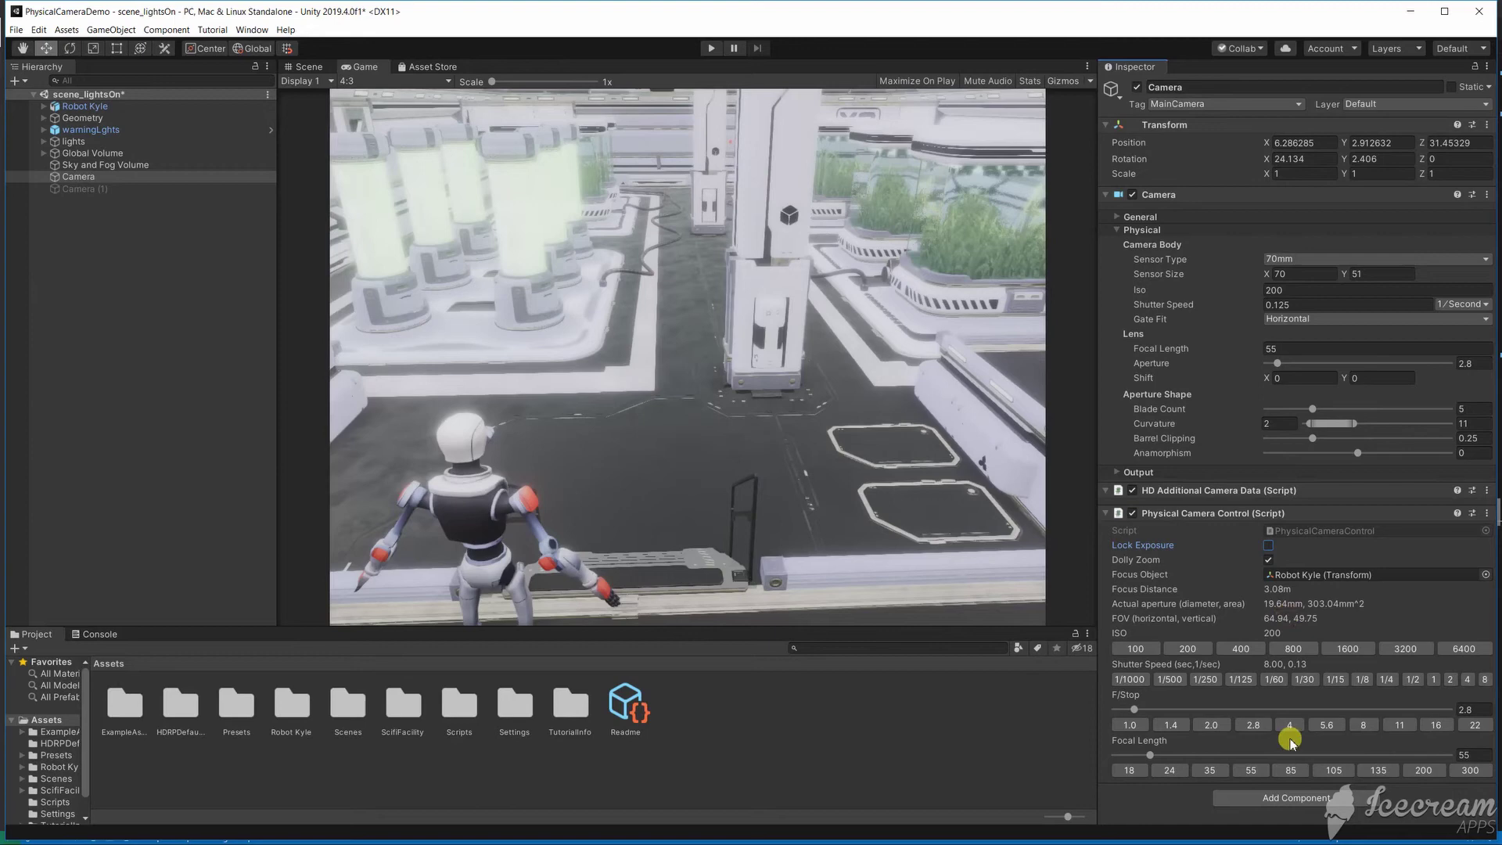
Cycle the f-stop through 5.6, 8, 11, 8, 5.6, 4 and 2.8, settling on f/4
left_click(1325, 725)
left_click(1363, 724)
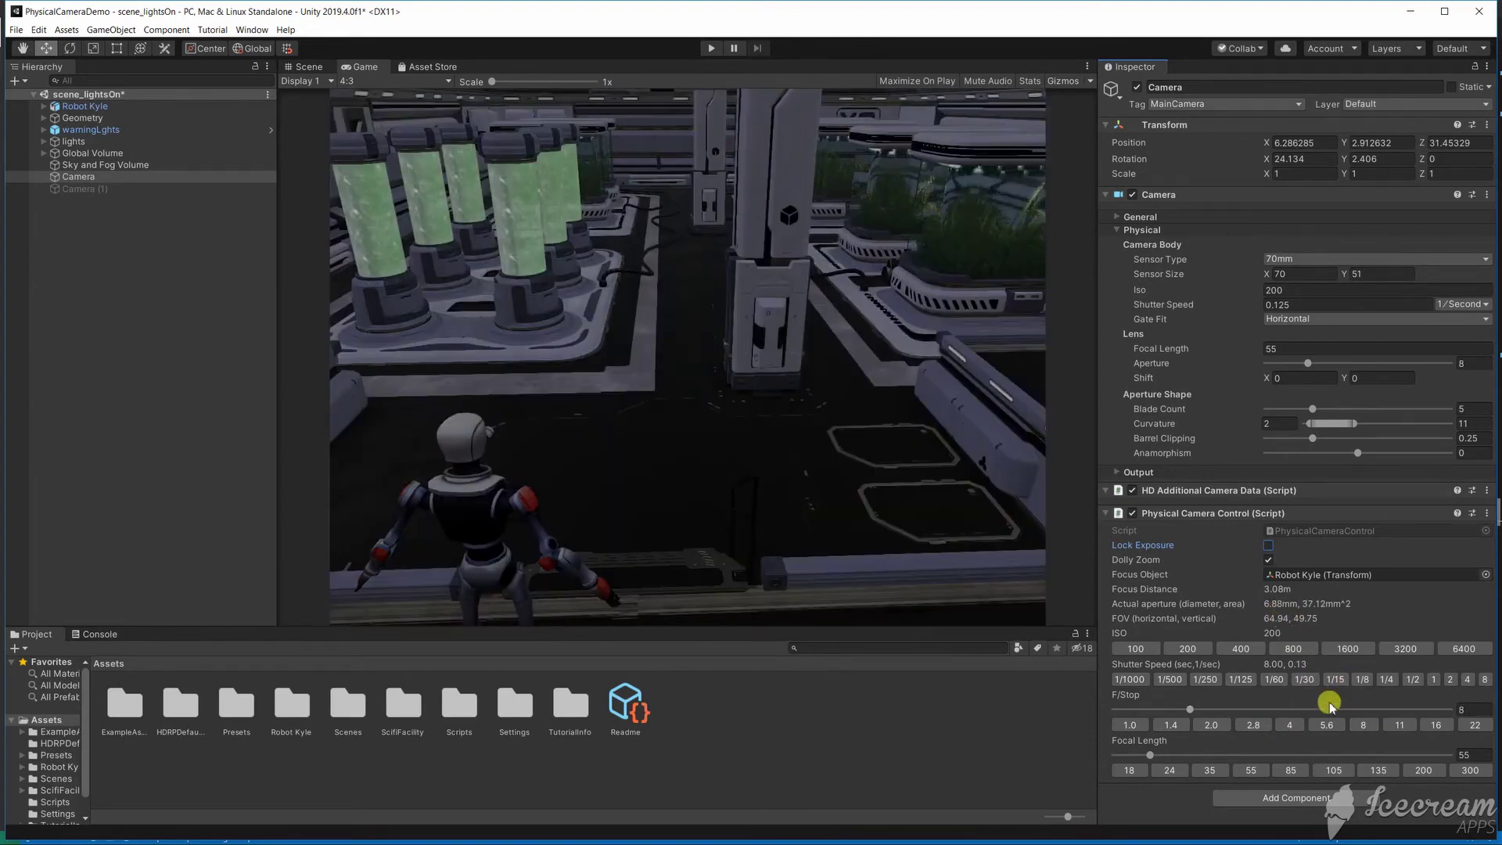
left_click(1397, 726)
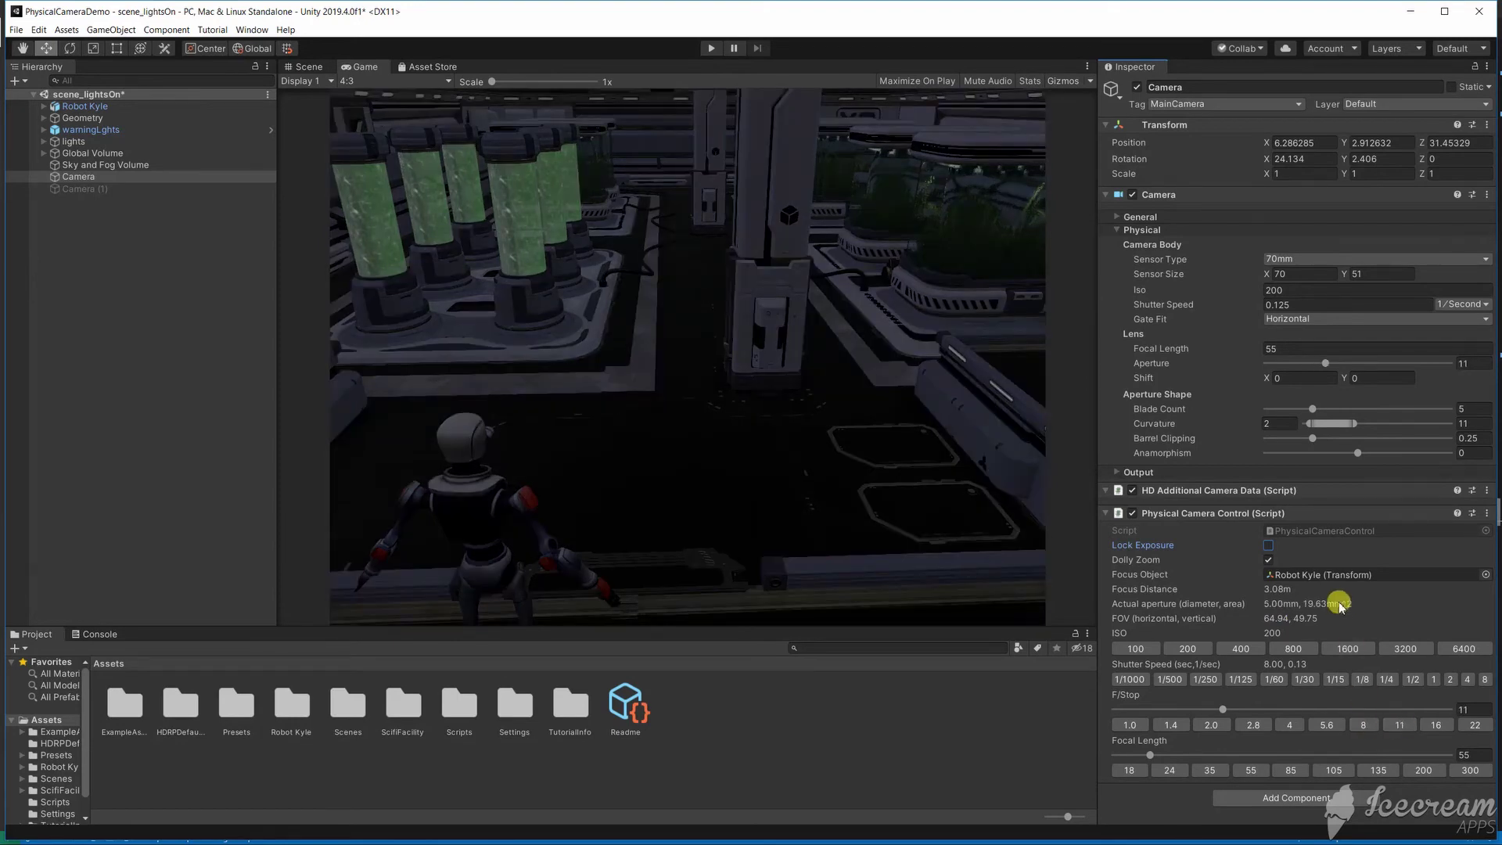
left_click(1363, 726)
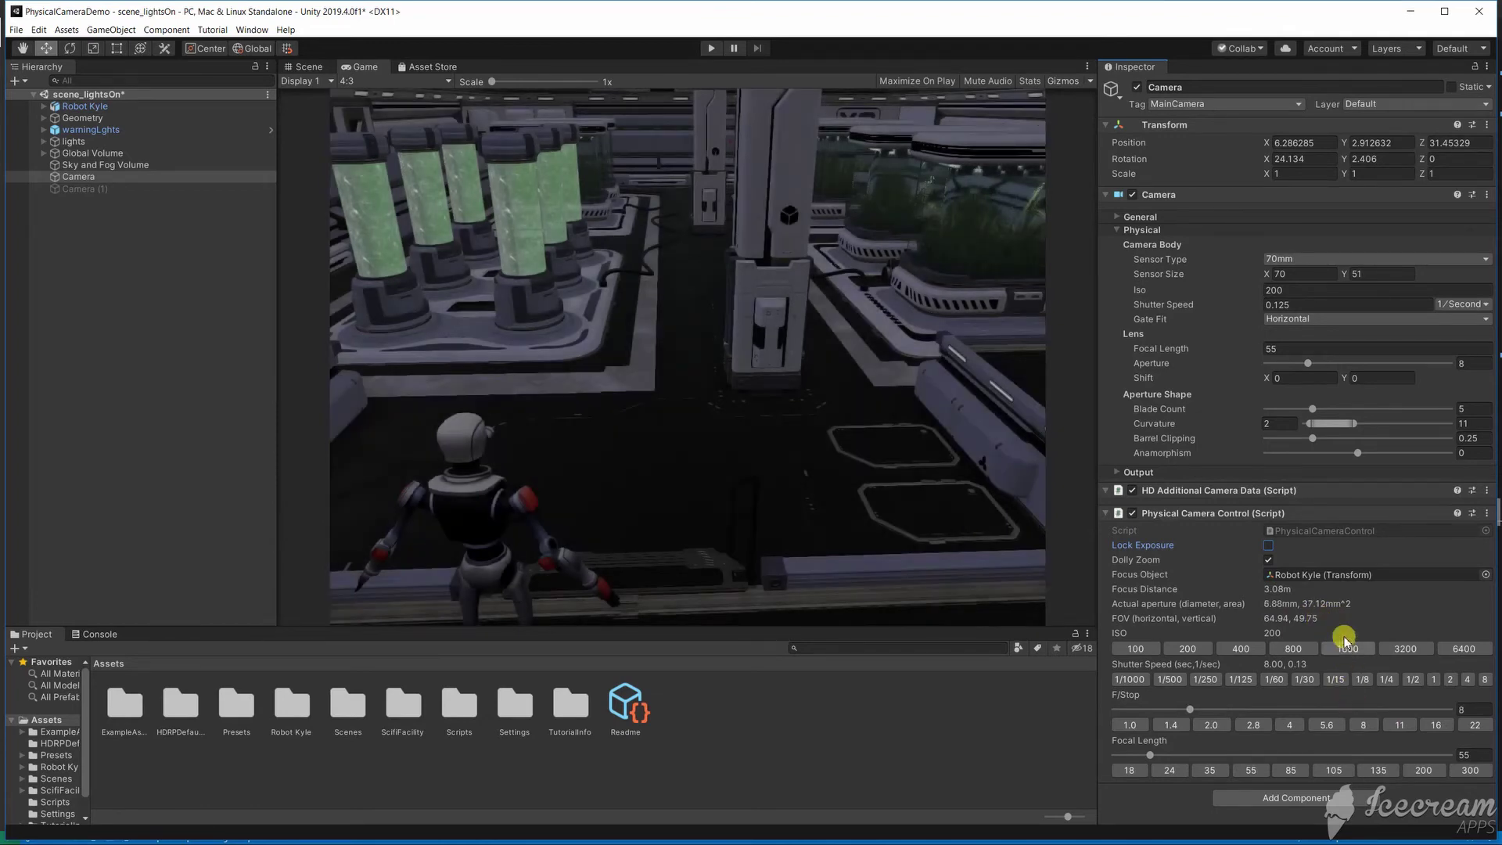
left_click(1327, 725)
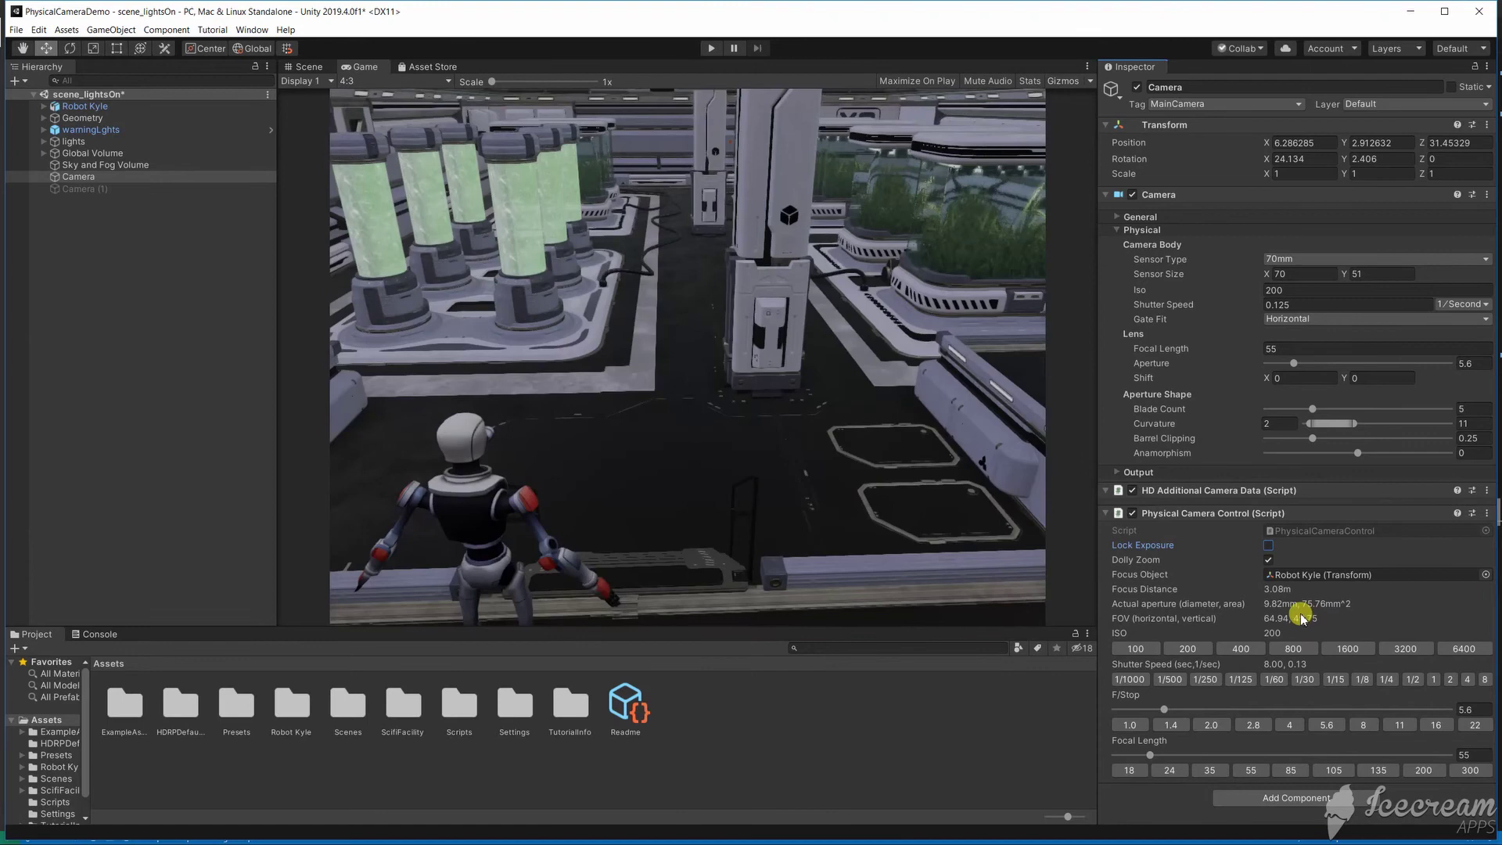
left_click(1291, 725)
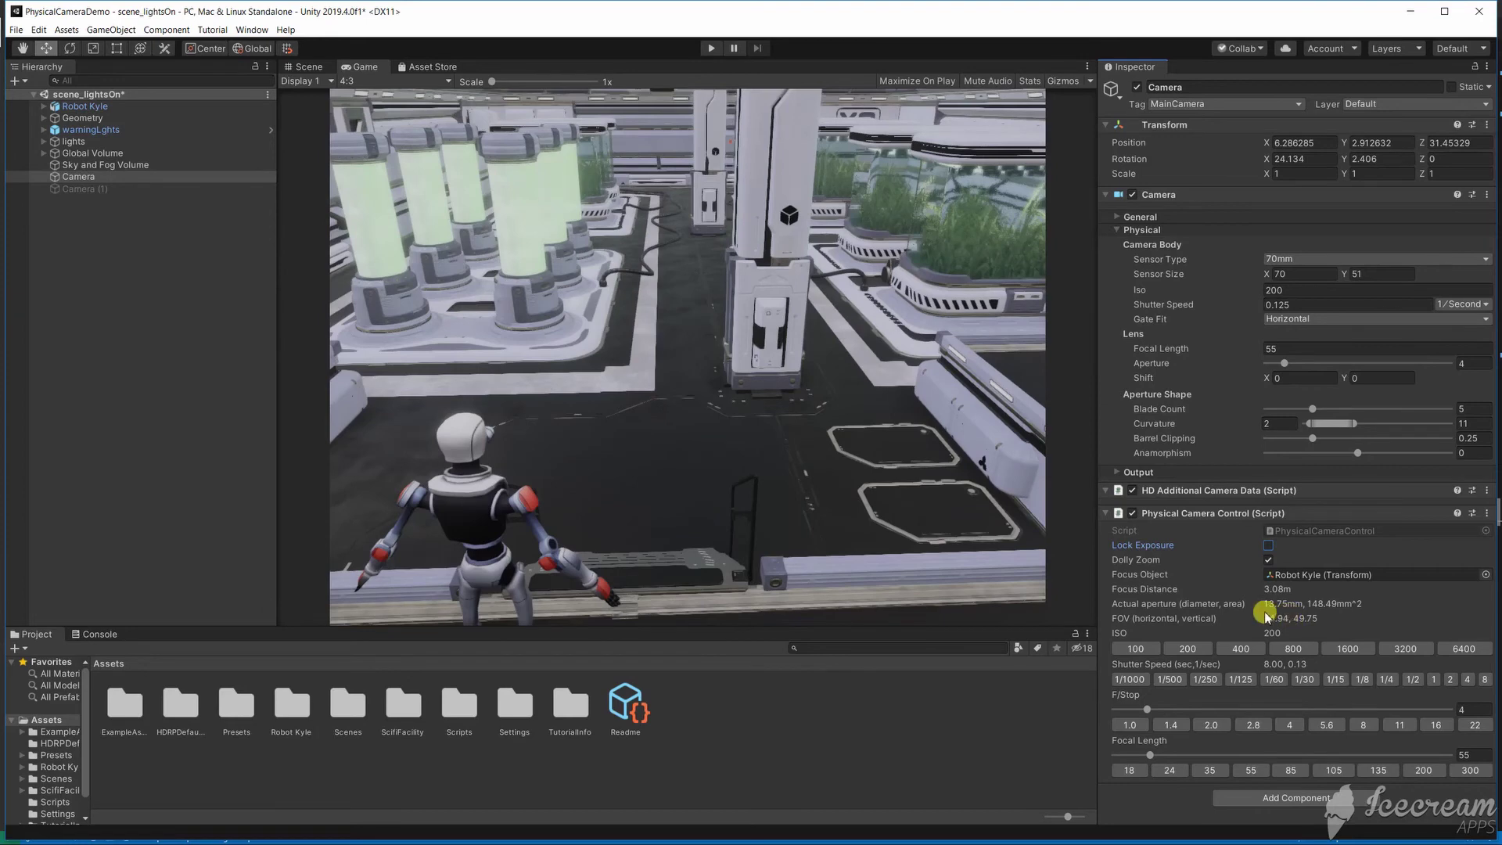
left_click(1256, 726)
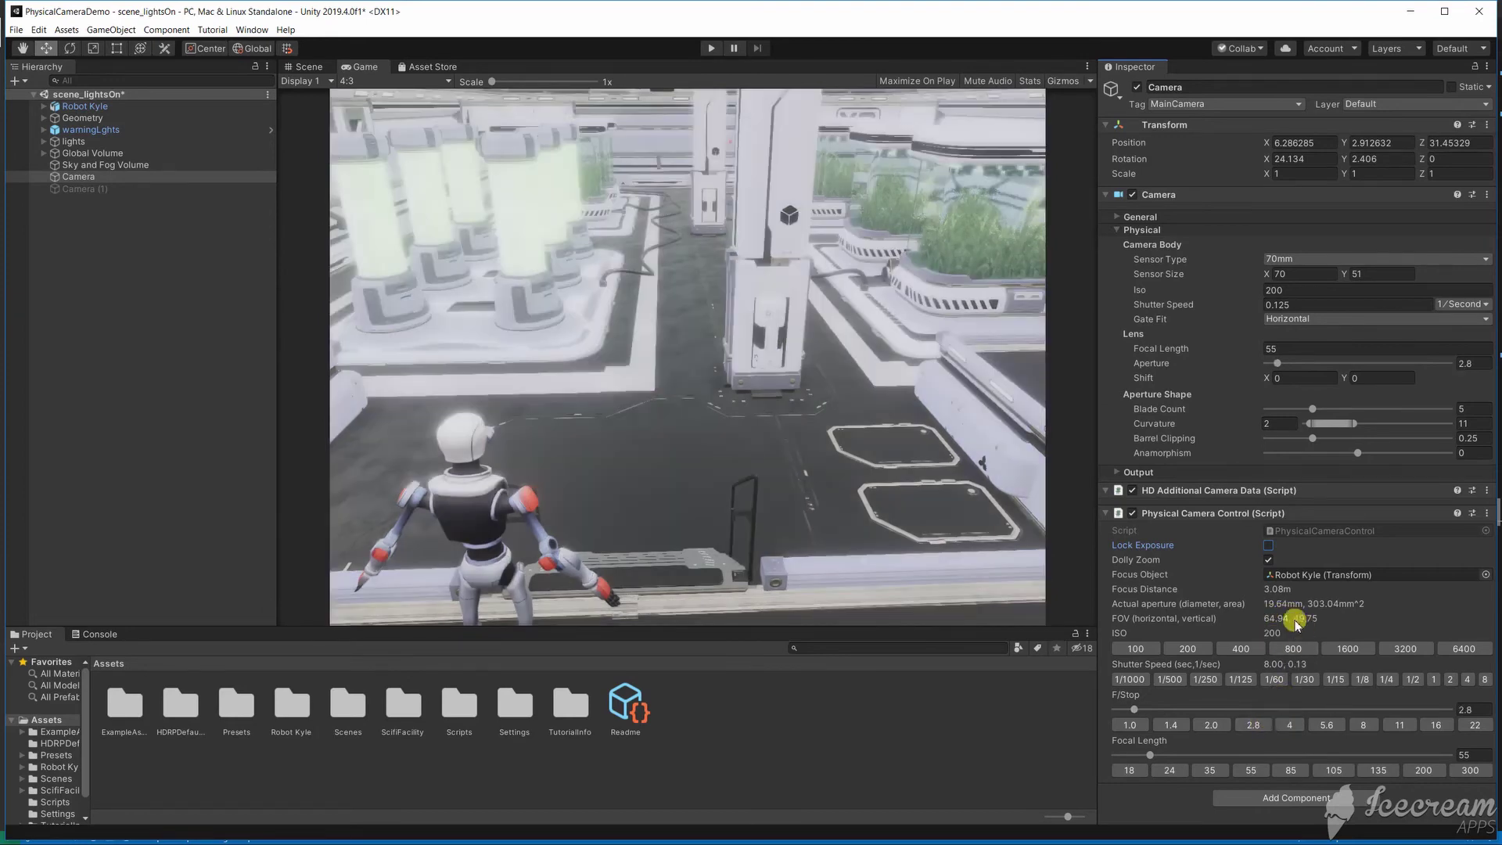
left_click(1290, 727)
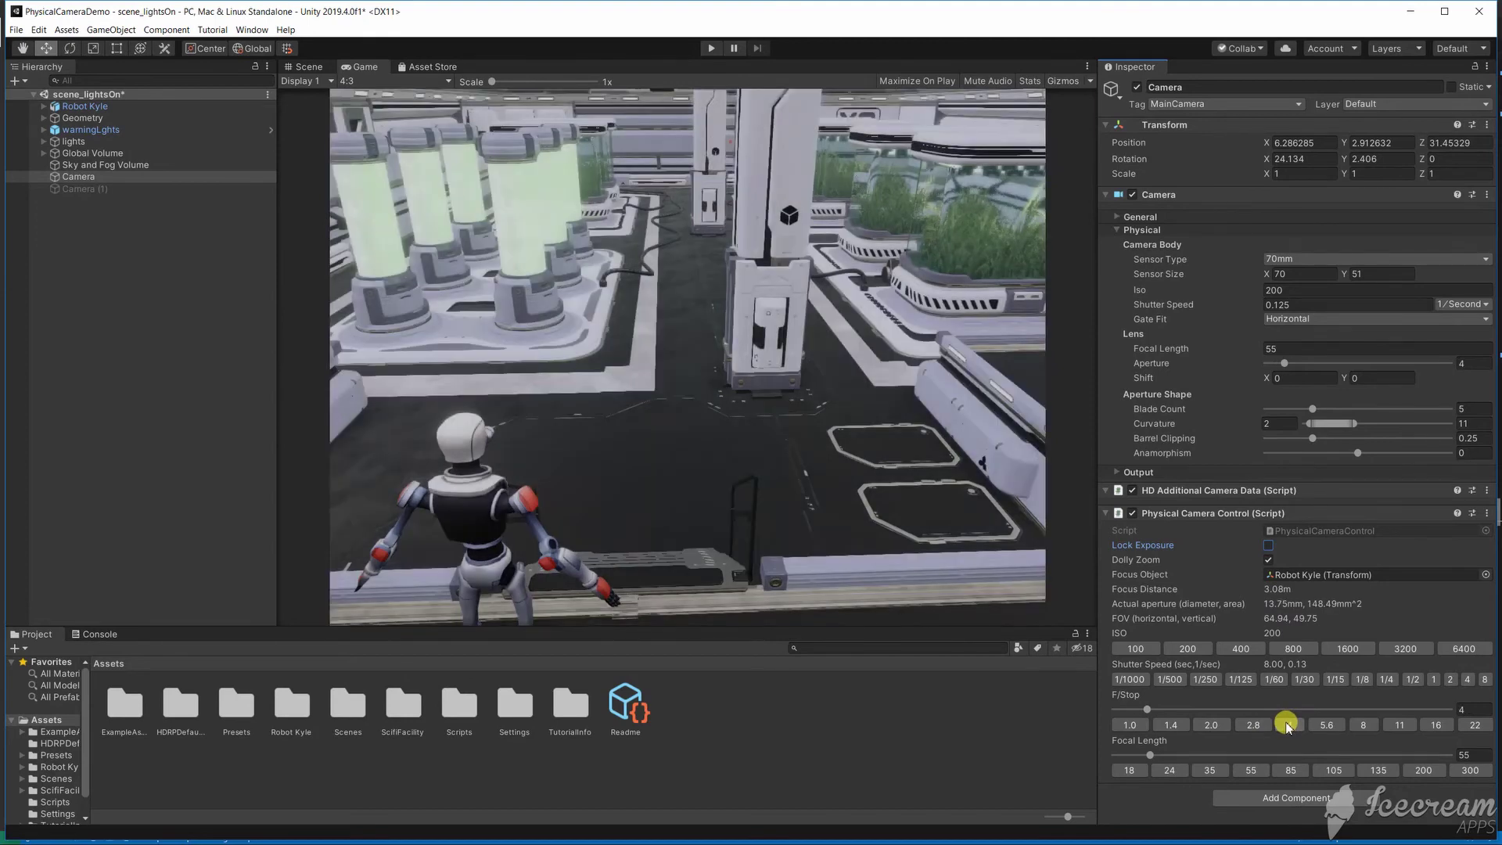
Turn on Lock Exposure, then vary the f-stop with the slider and the 5.6 and 2.8 presets, ending at f/8
left_click(1268, 546)
mouse_move(1148, 709)
left_mouse_down()
mouse_move(1248, 709)
mouse_move(1167, 707)
left_mouse_up()
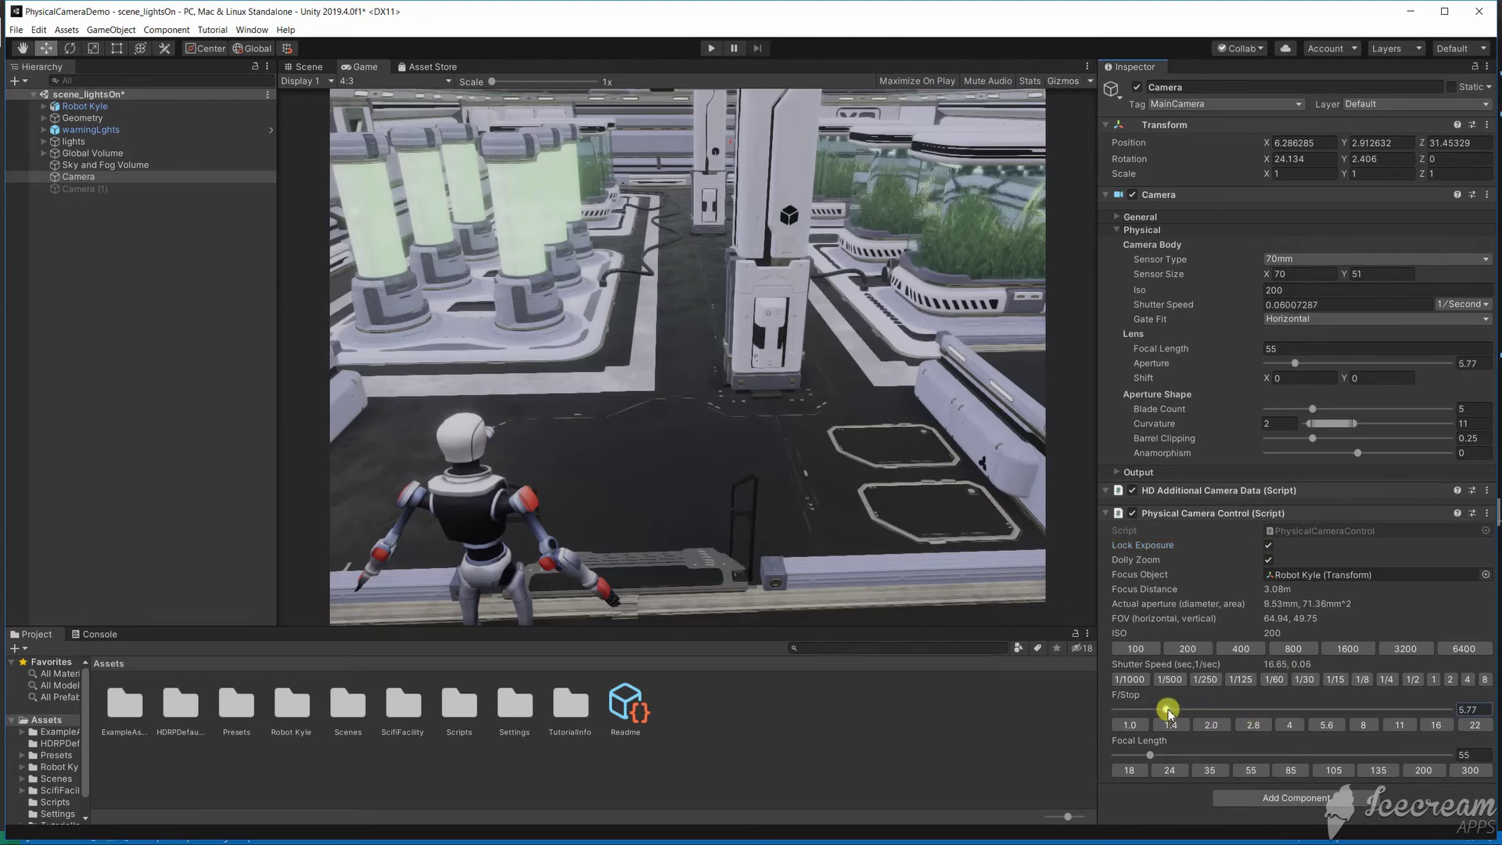
left_click(1324, 718)
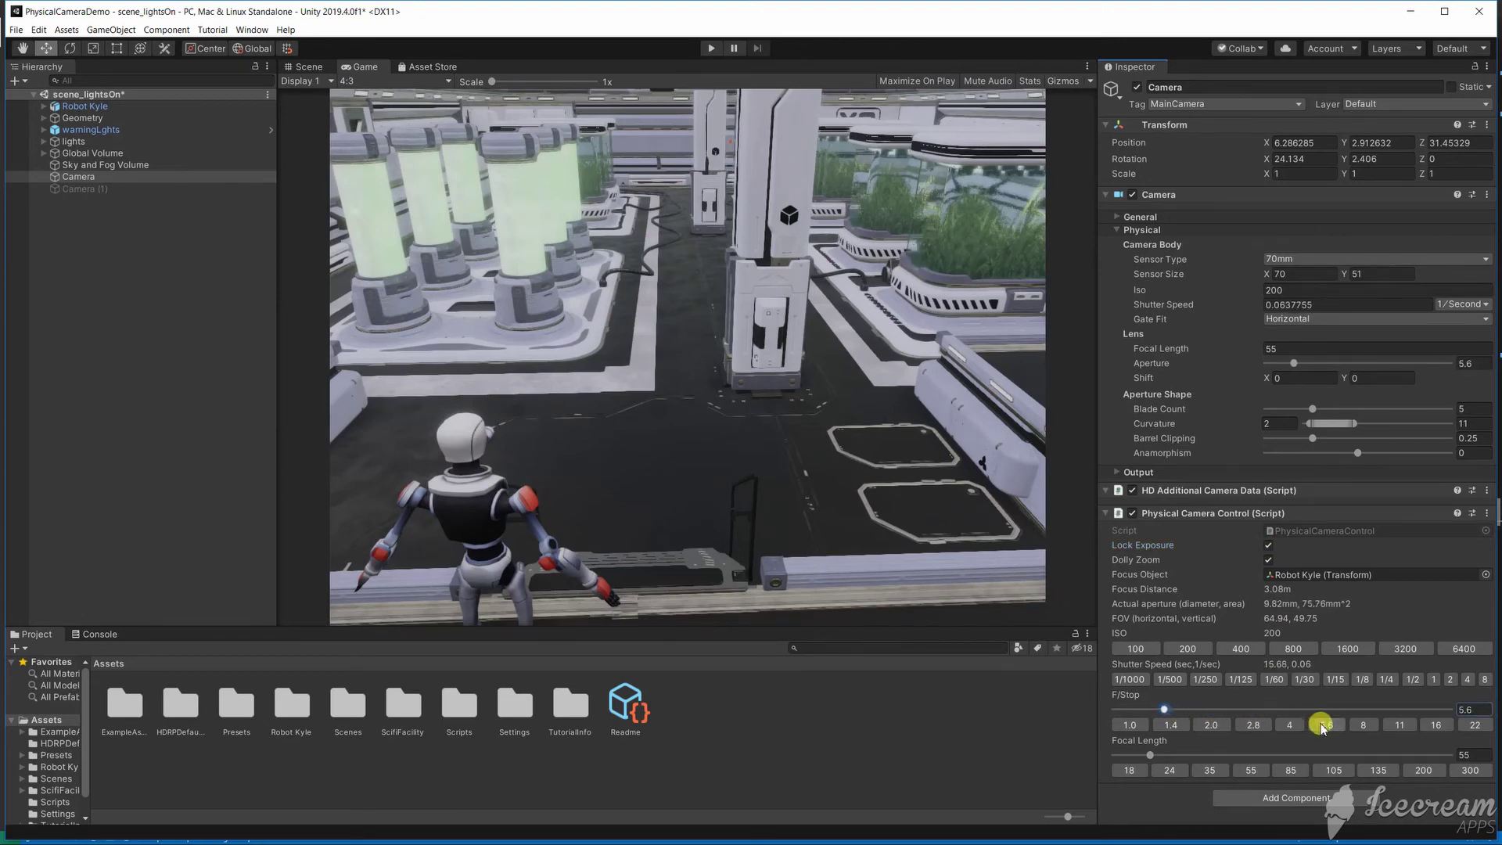
left_click(1253, 725)
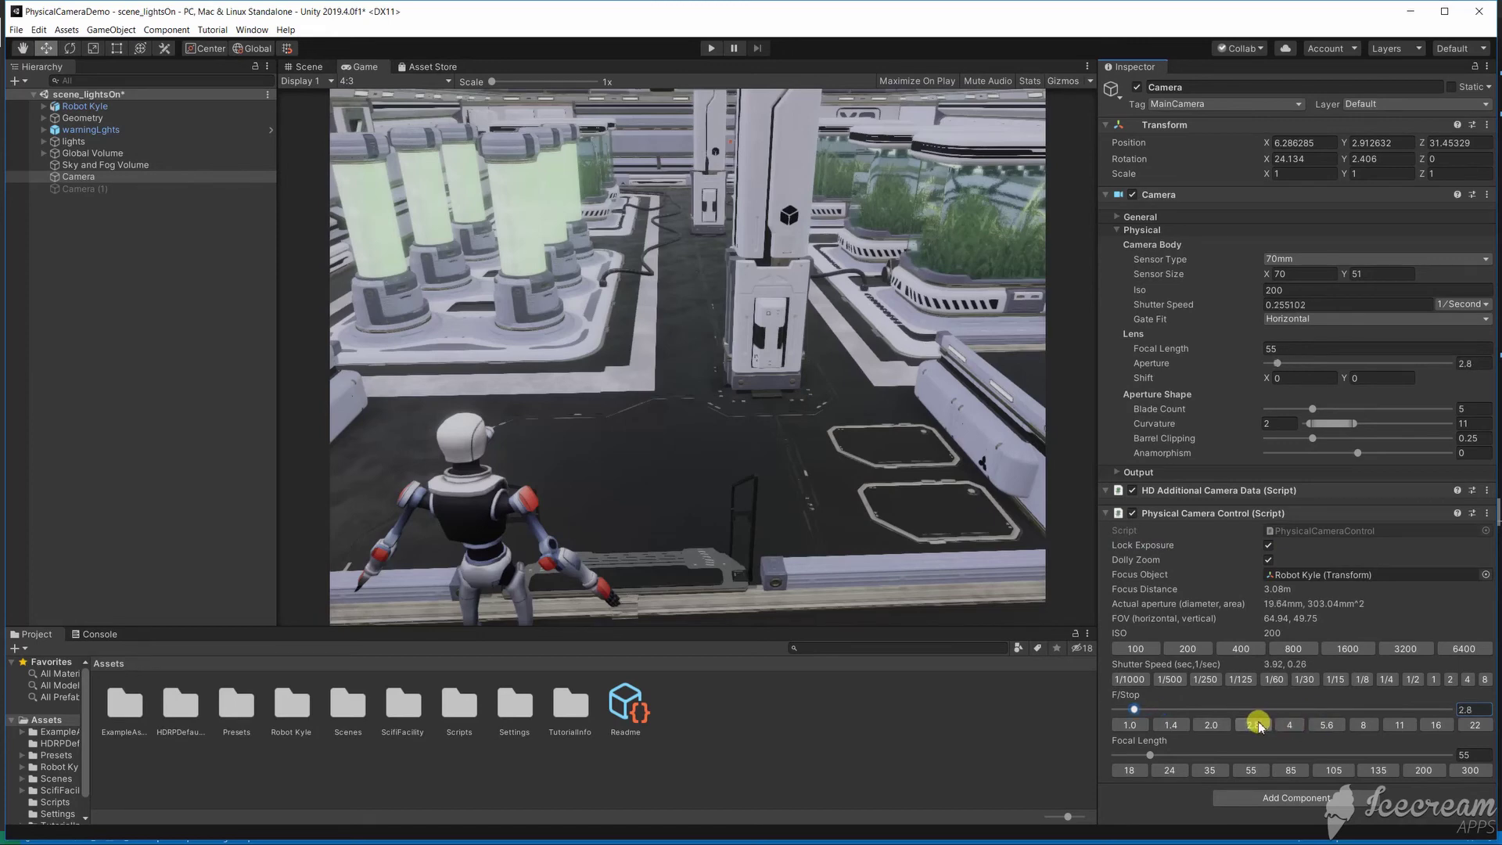
left_click(1365, 724)
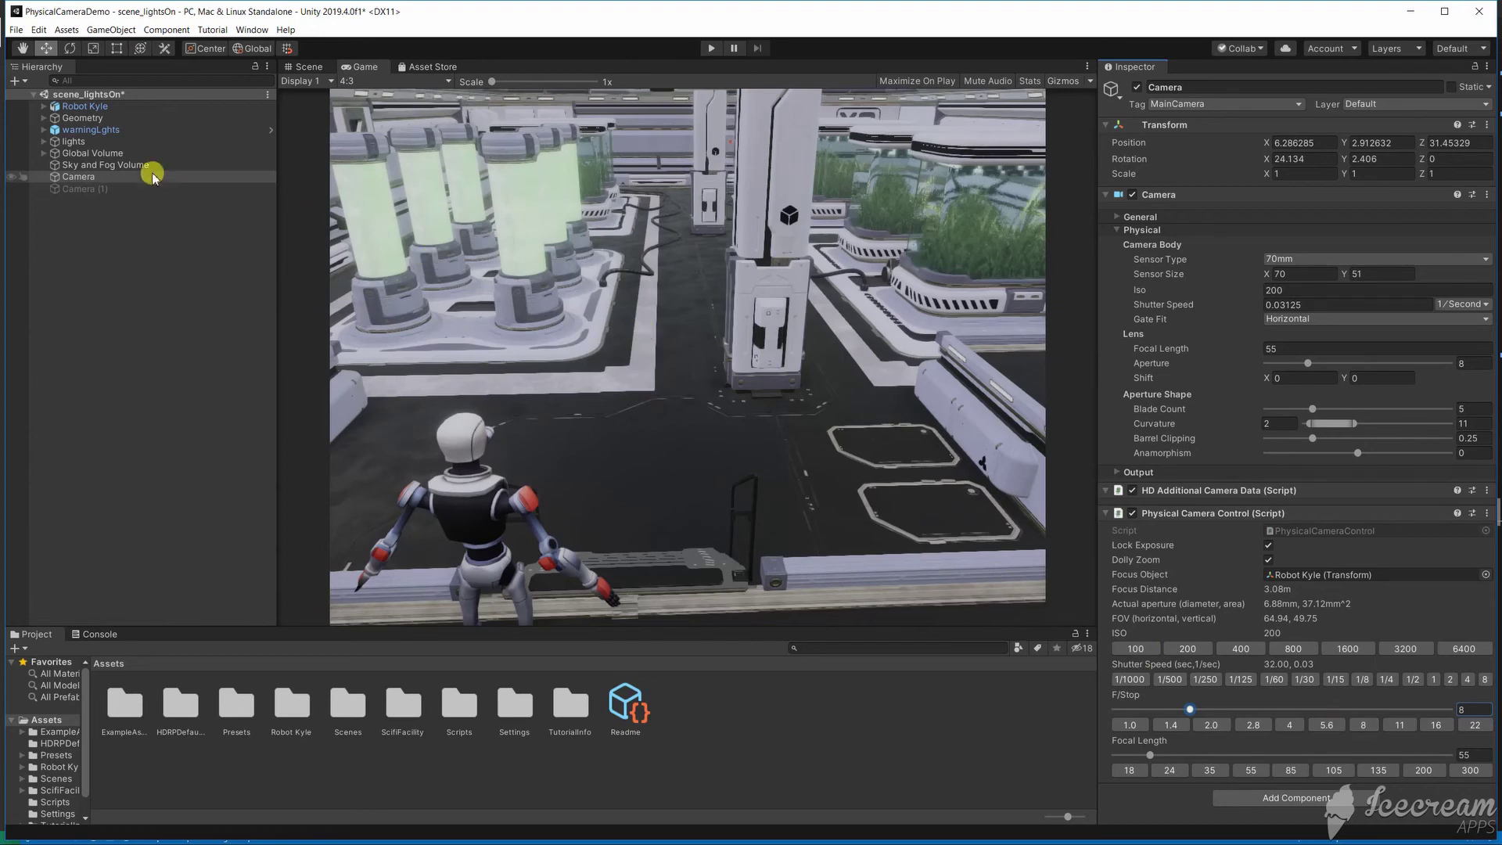
Enable the Global Volume's Depth Of Field override with Use Physical Camera focus, then reselect the Camera
left_click(103, 153)
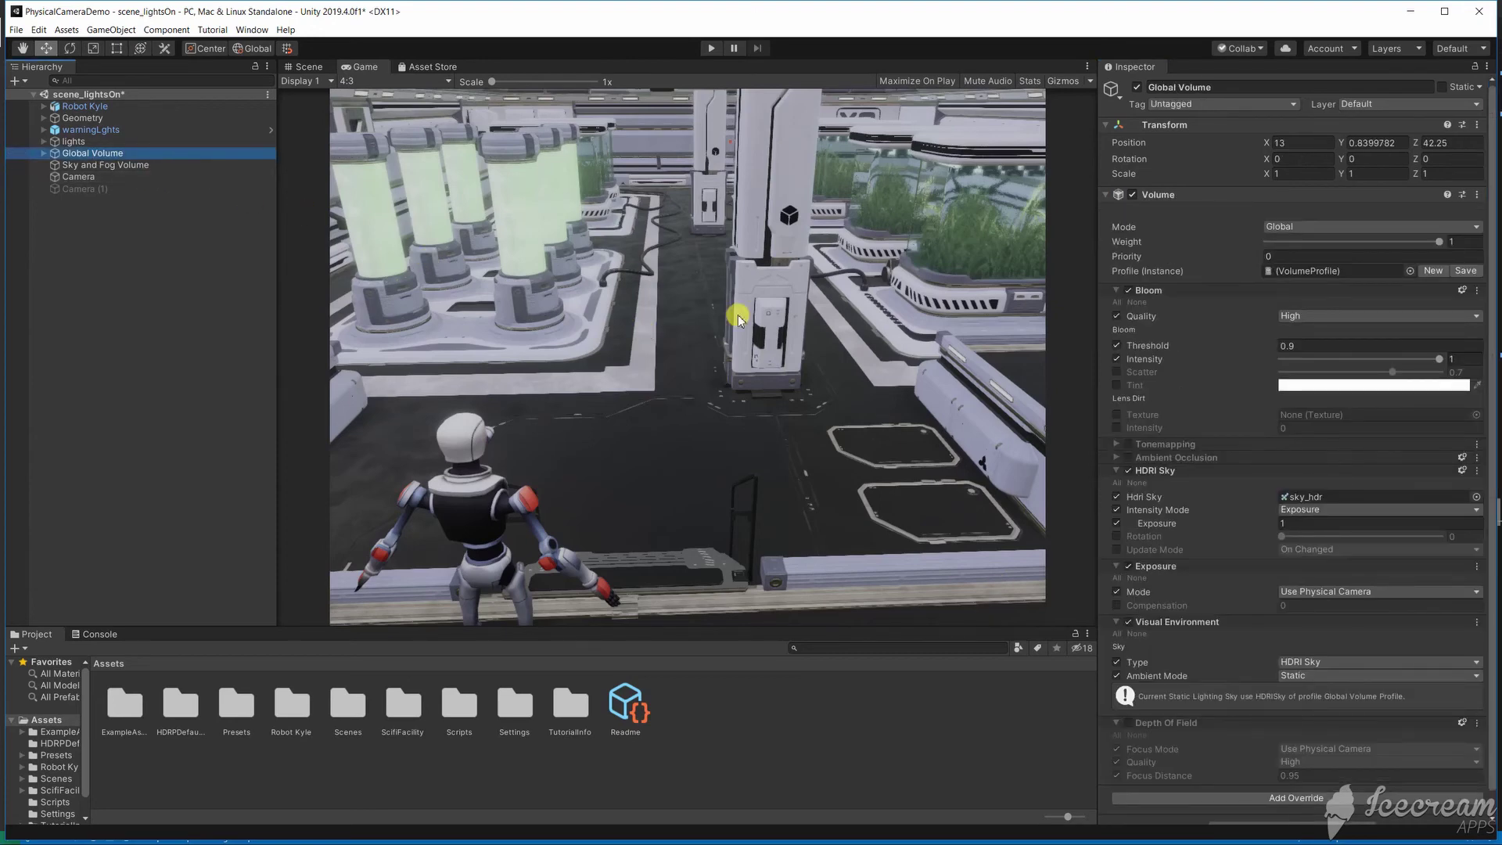
left_click(1124, 726)
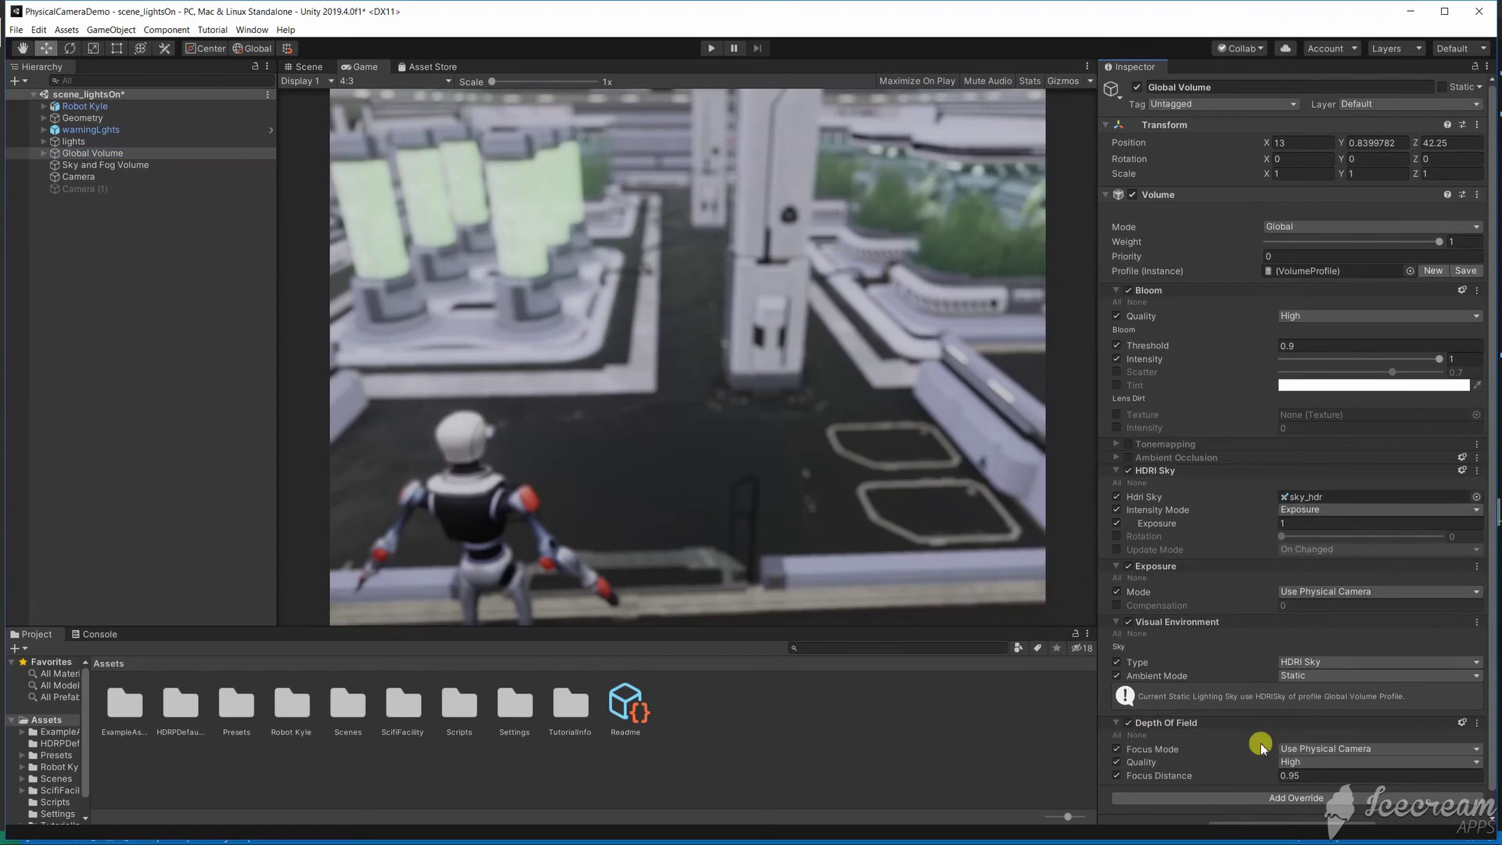
left_click(1295, 749)
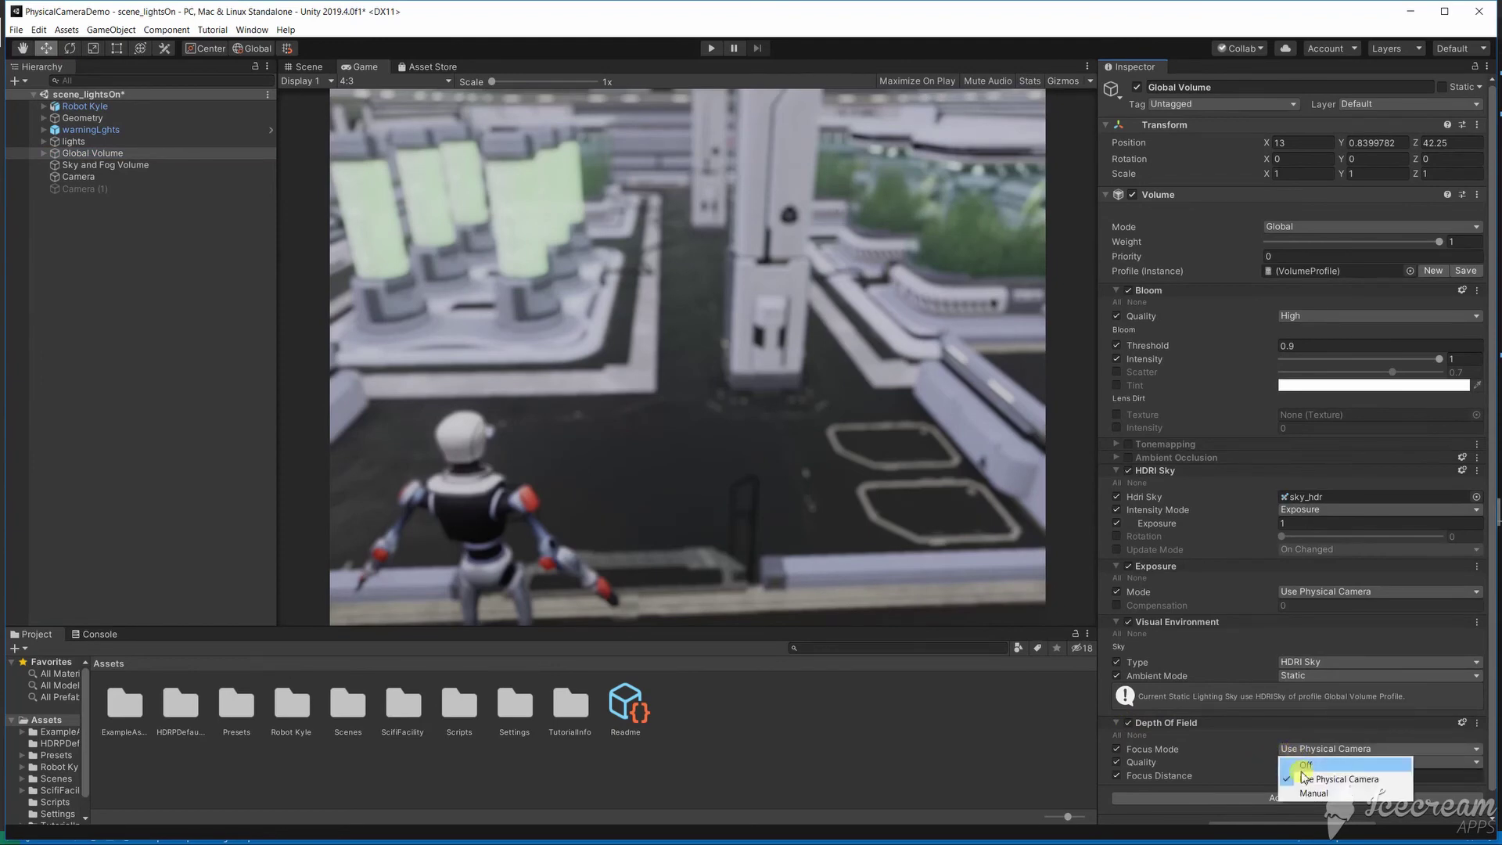
left_click(1322, 775)
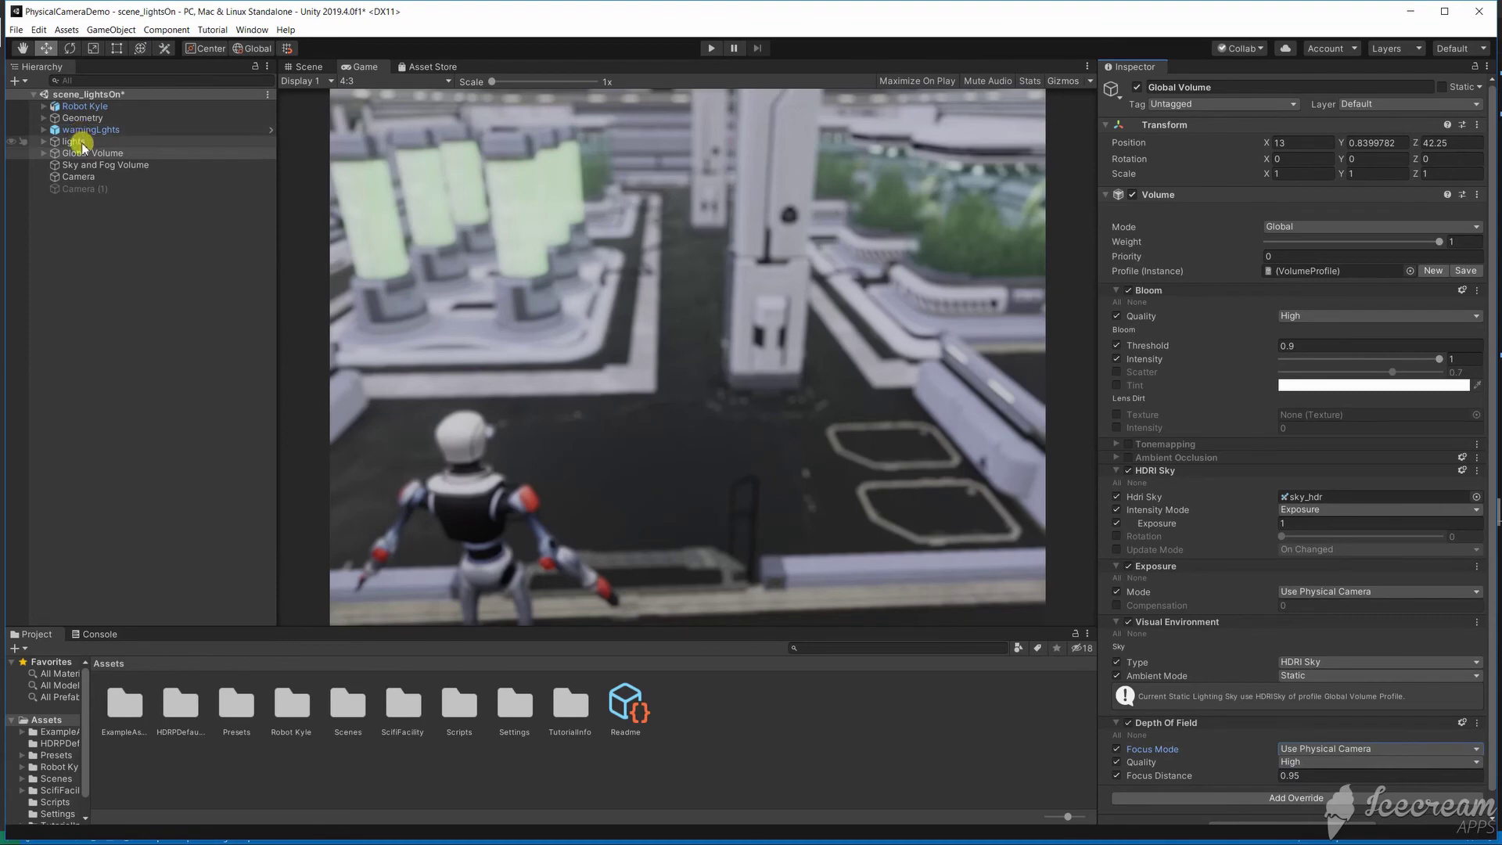
left_click(78, 177)
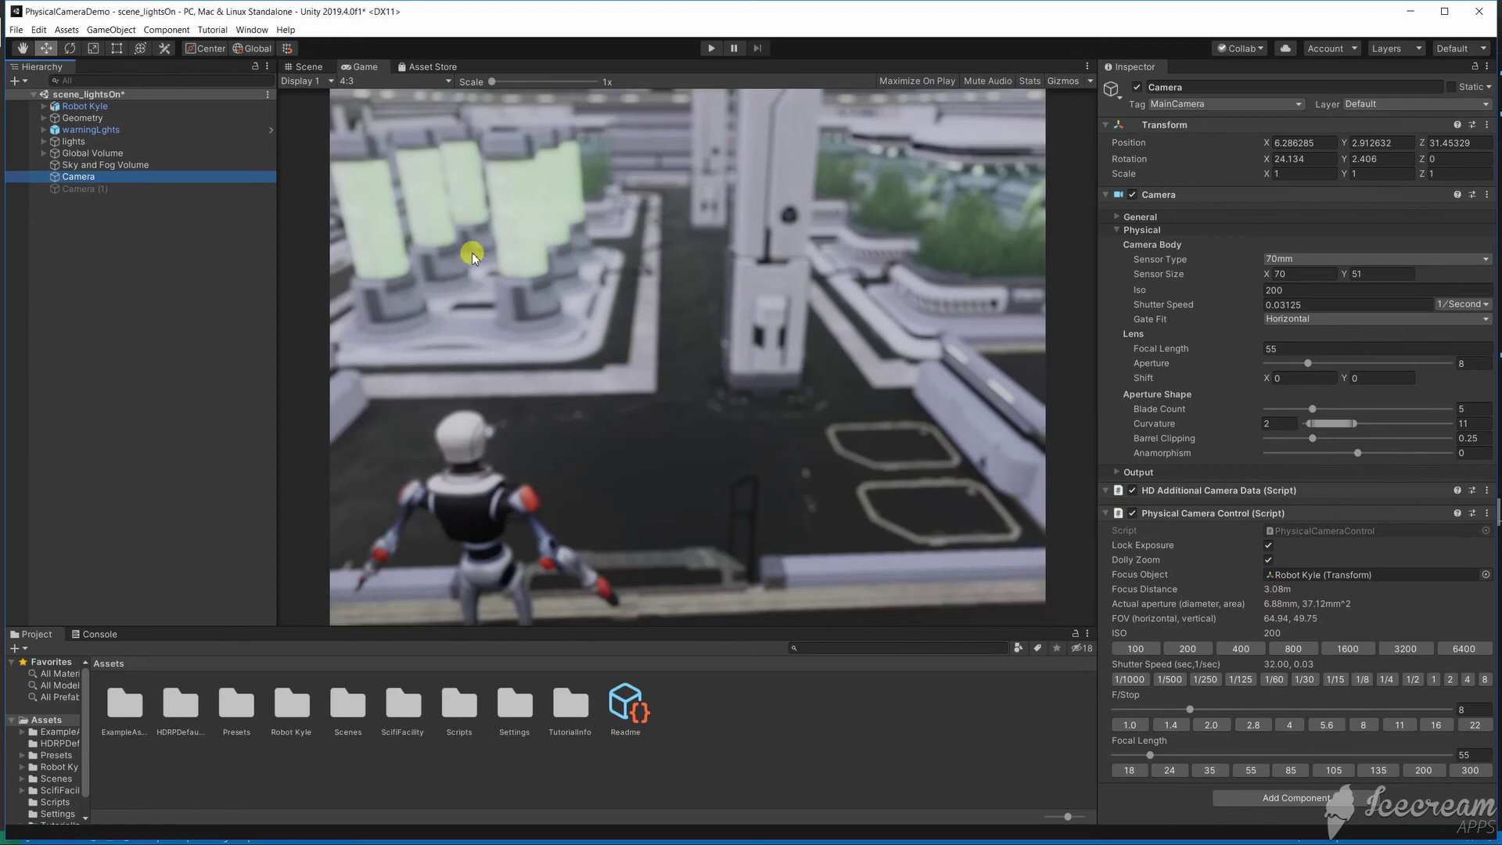
Raise the Global Volume's depth of field focus distance to 3.25m and set the Camera's focal length to 58
left_click(125, 162)
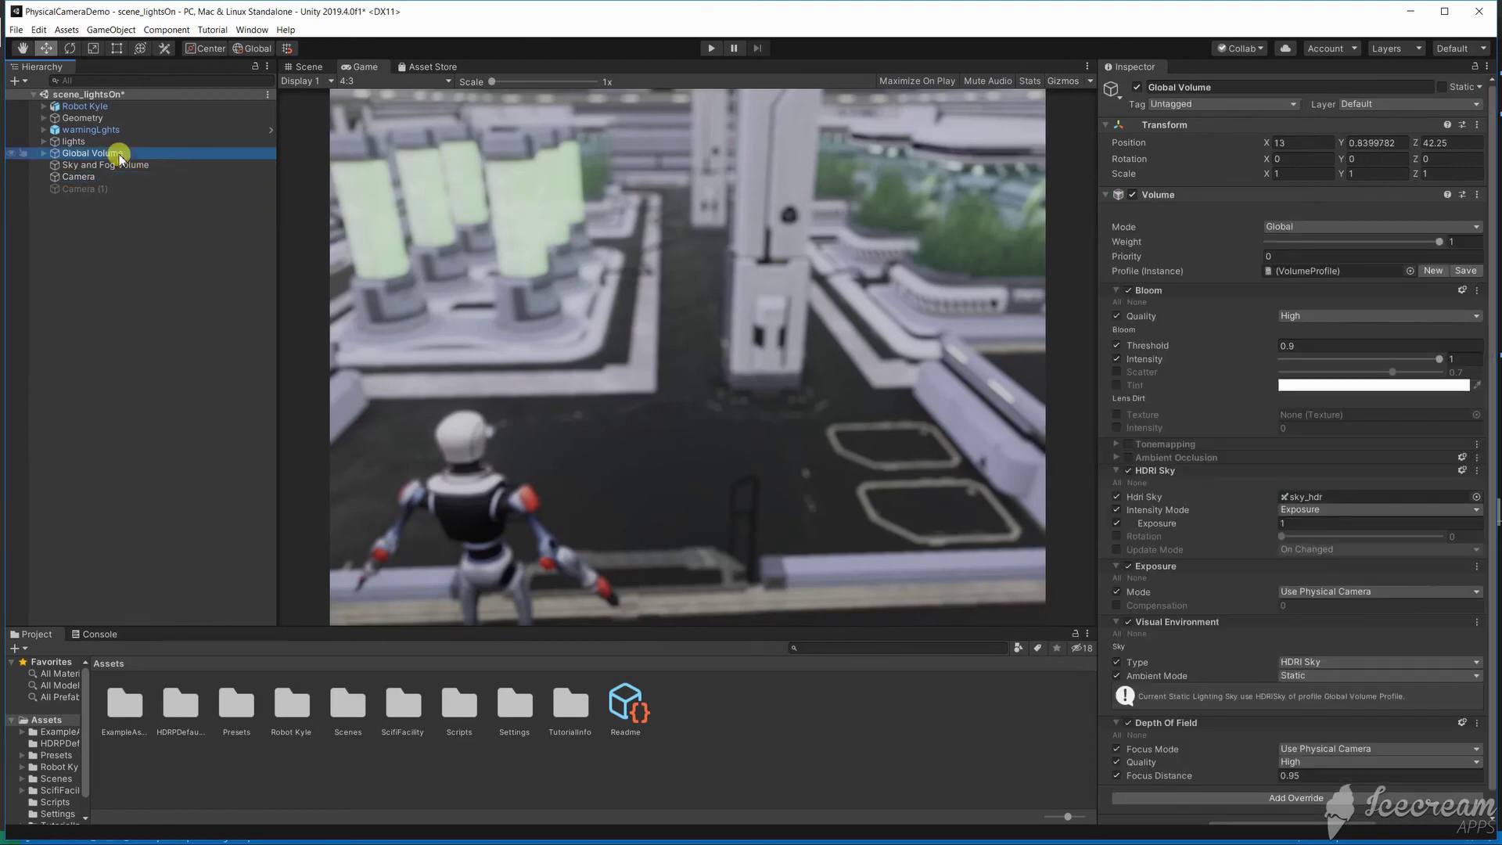
left_click(78, 176)
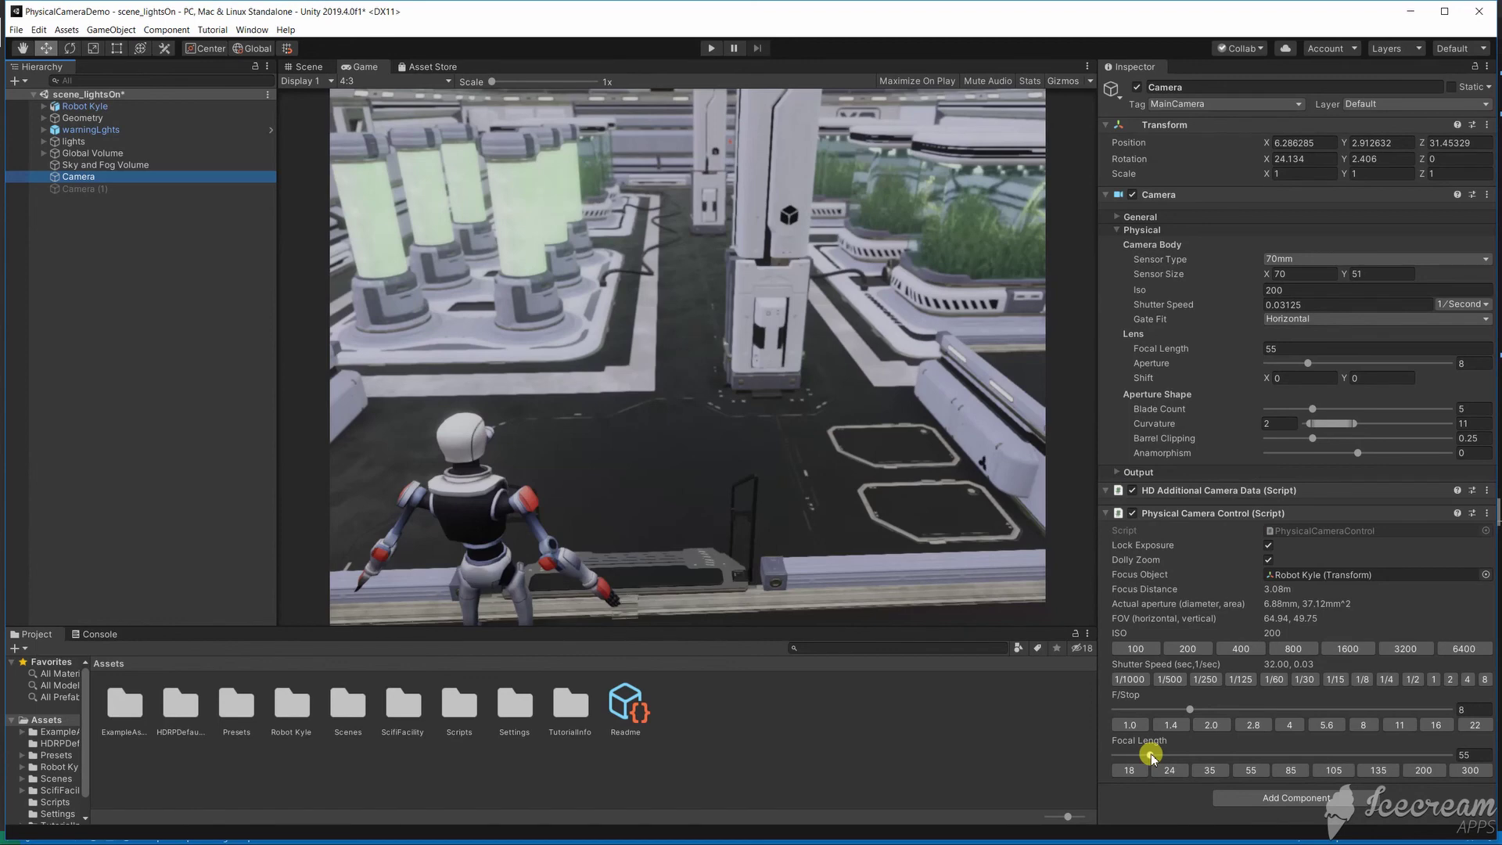
left_click(75, 154)
left_click_drag(1274, 776, 1292, 776)
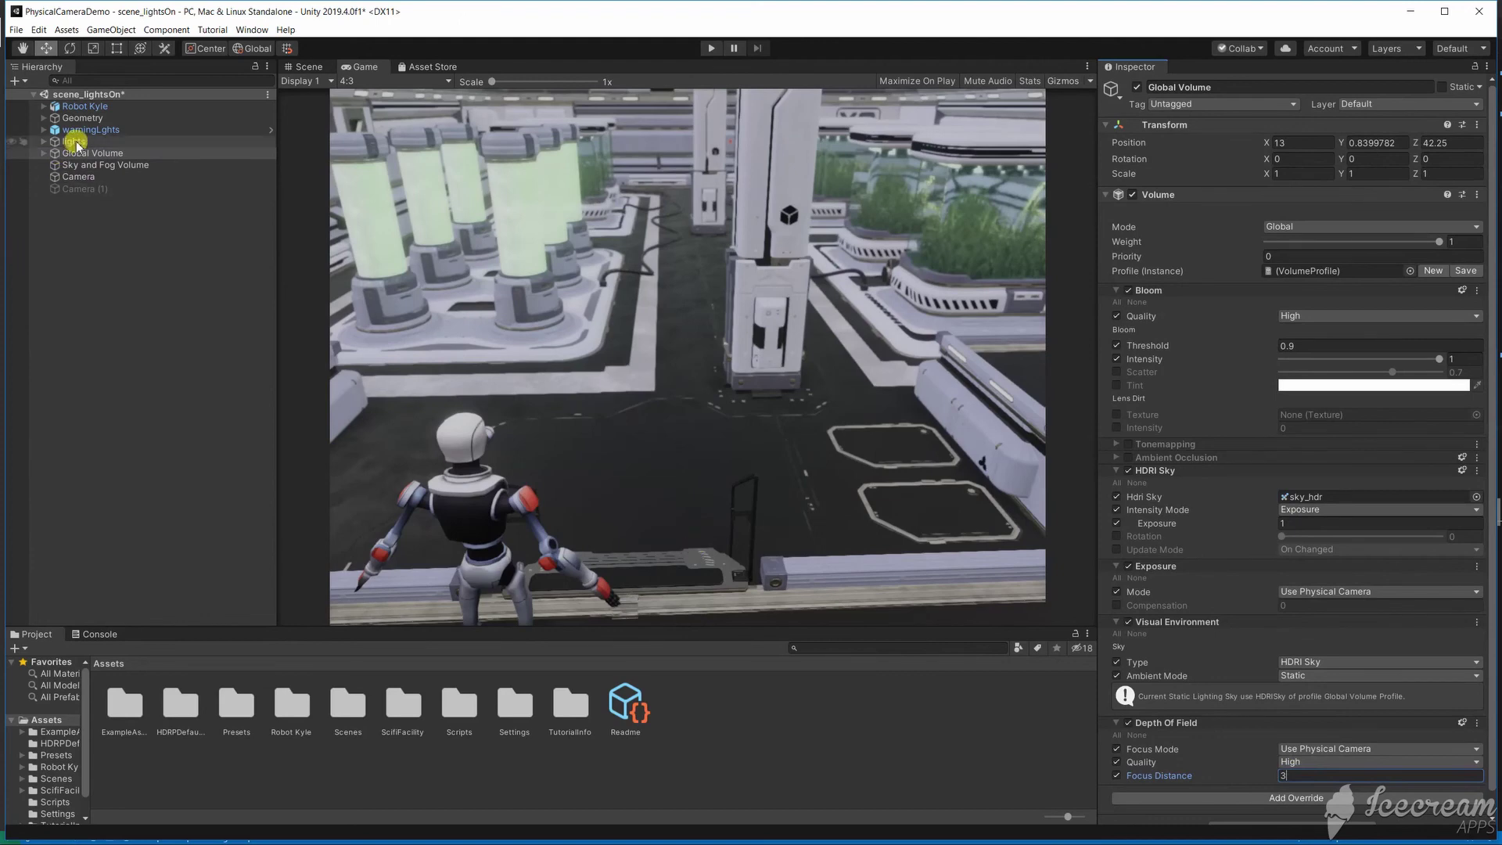
left_click(76, 177)
left_click_drag(1149, 755, 1153, 755)
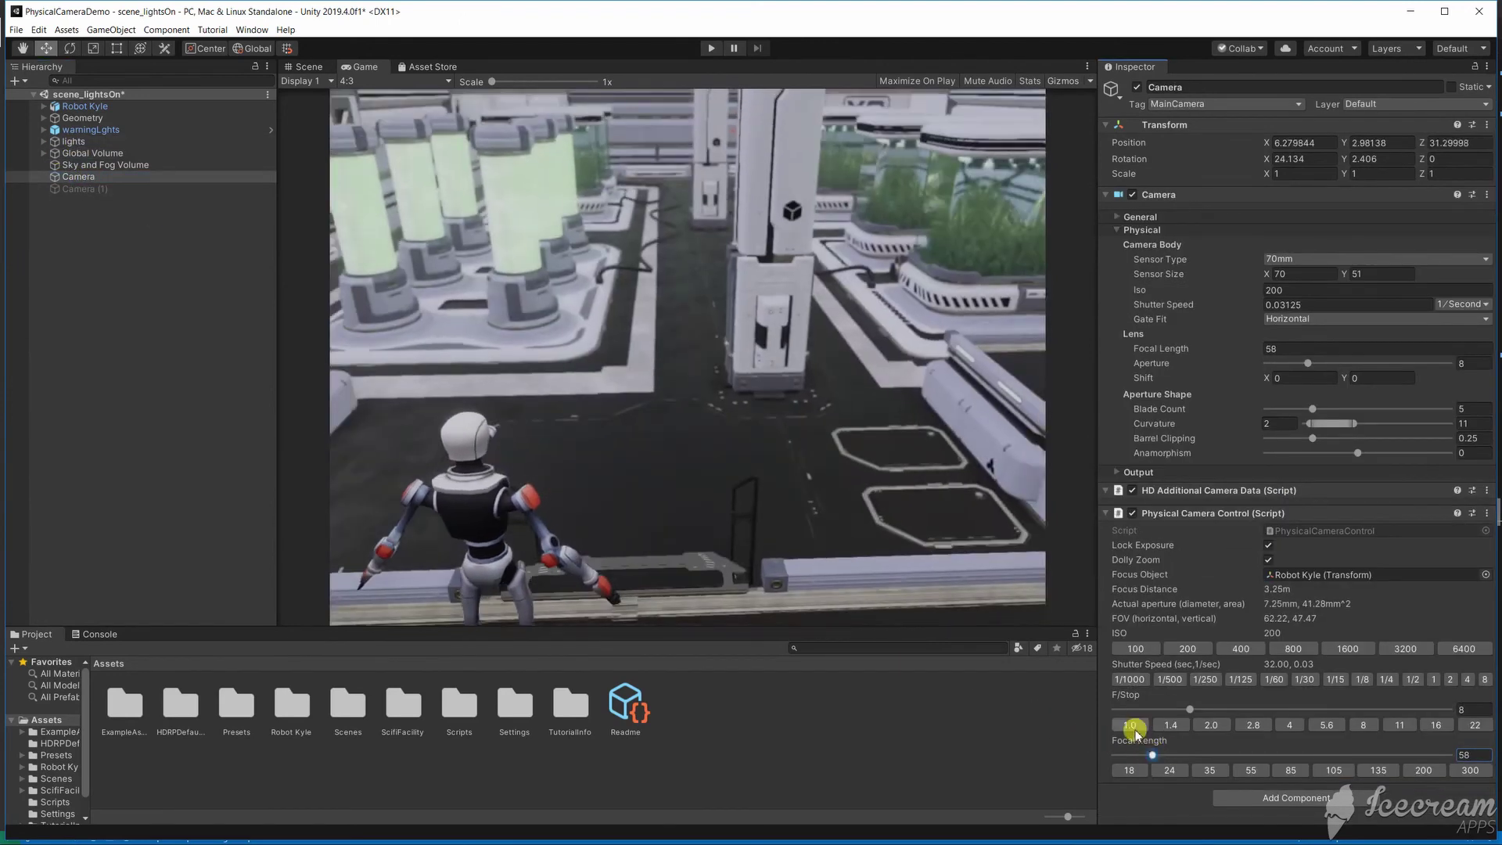
Step the Camera's F/Stop presets from 1.4 through 11 and 1.0, finishing on f/1.4
left_click(1169, 727)
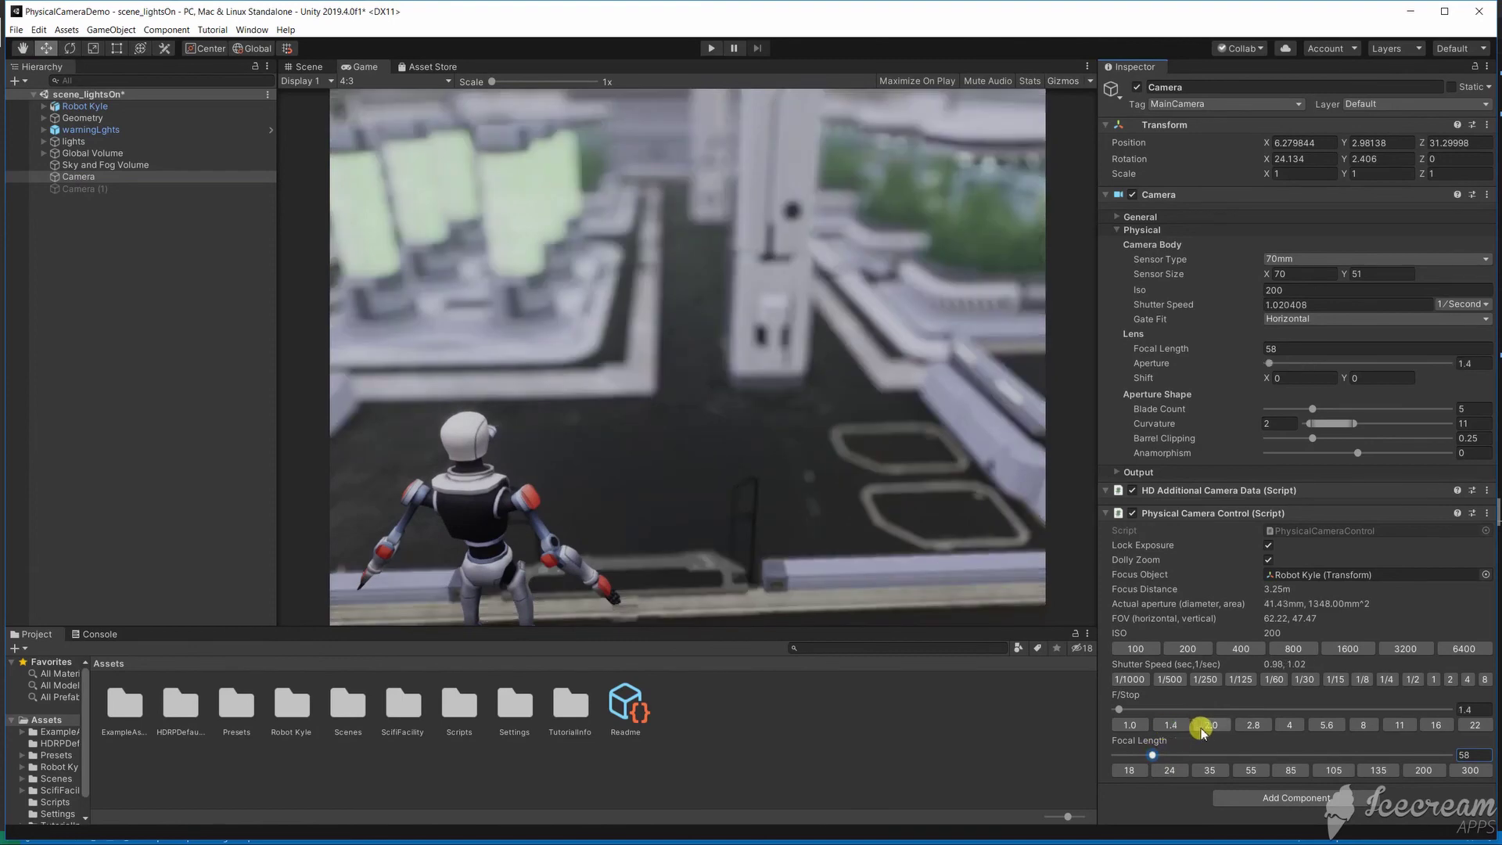
left_click(1203, 727)
left_click(1266, 727)
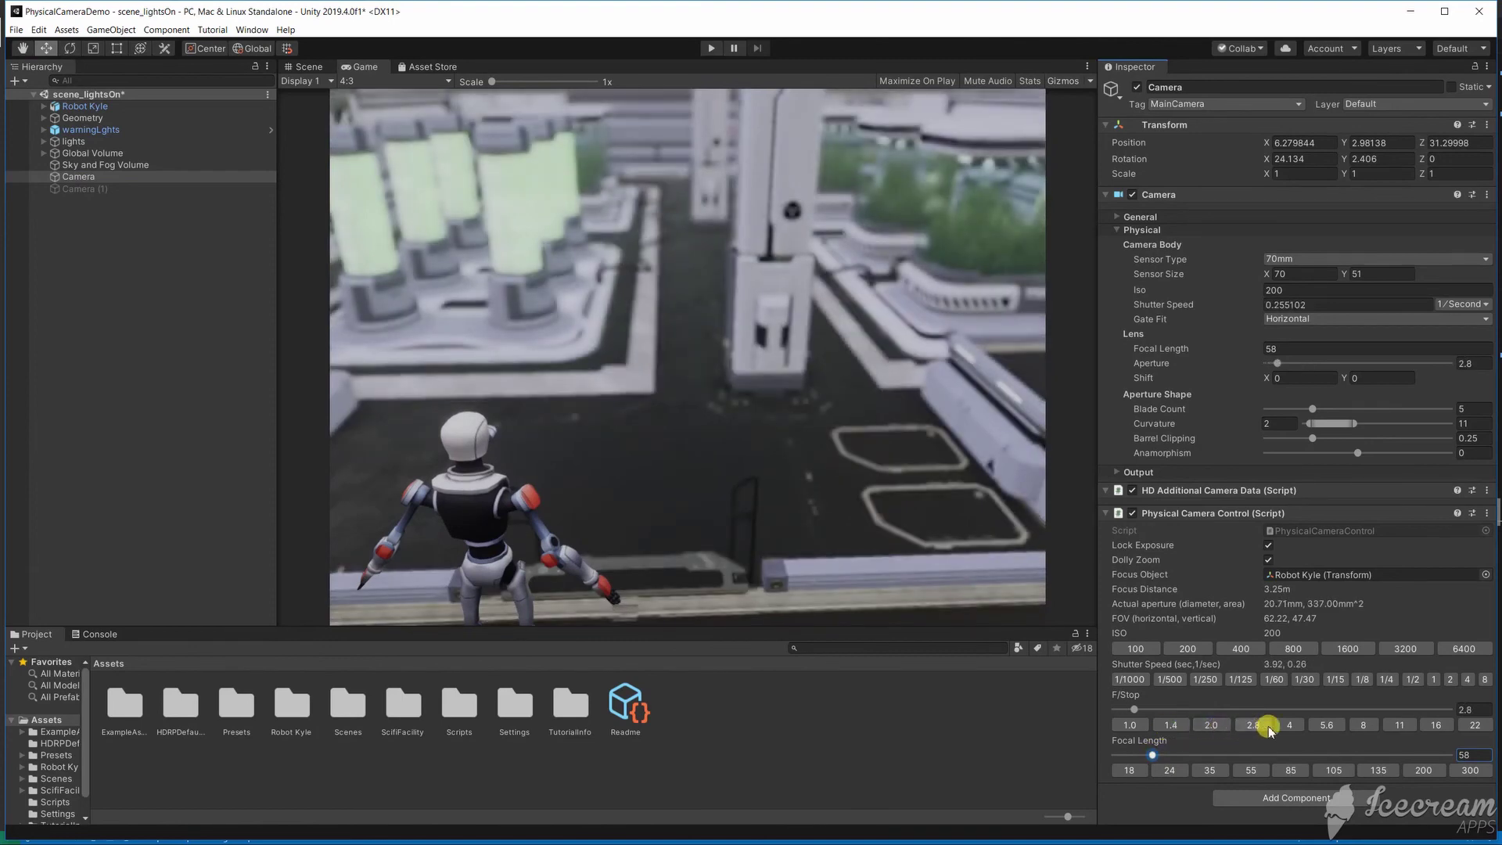
left_click(1289, 727)
left_click(1324, 727)
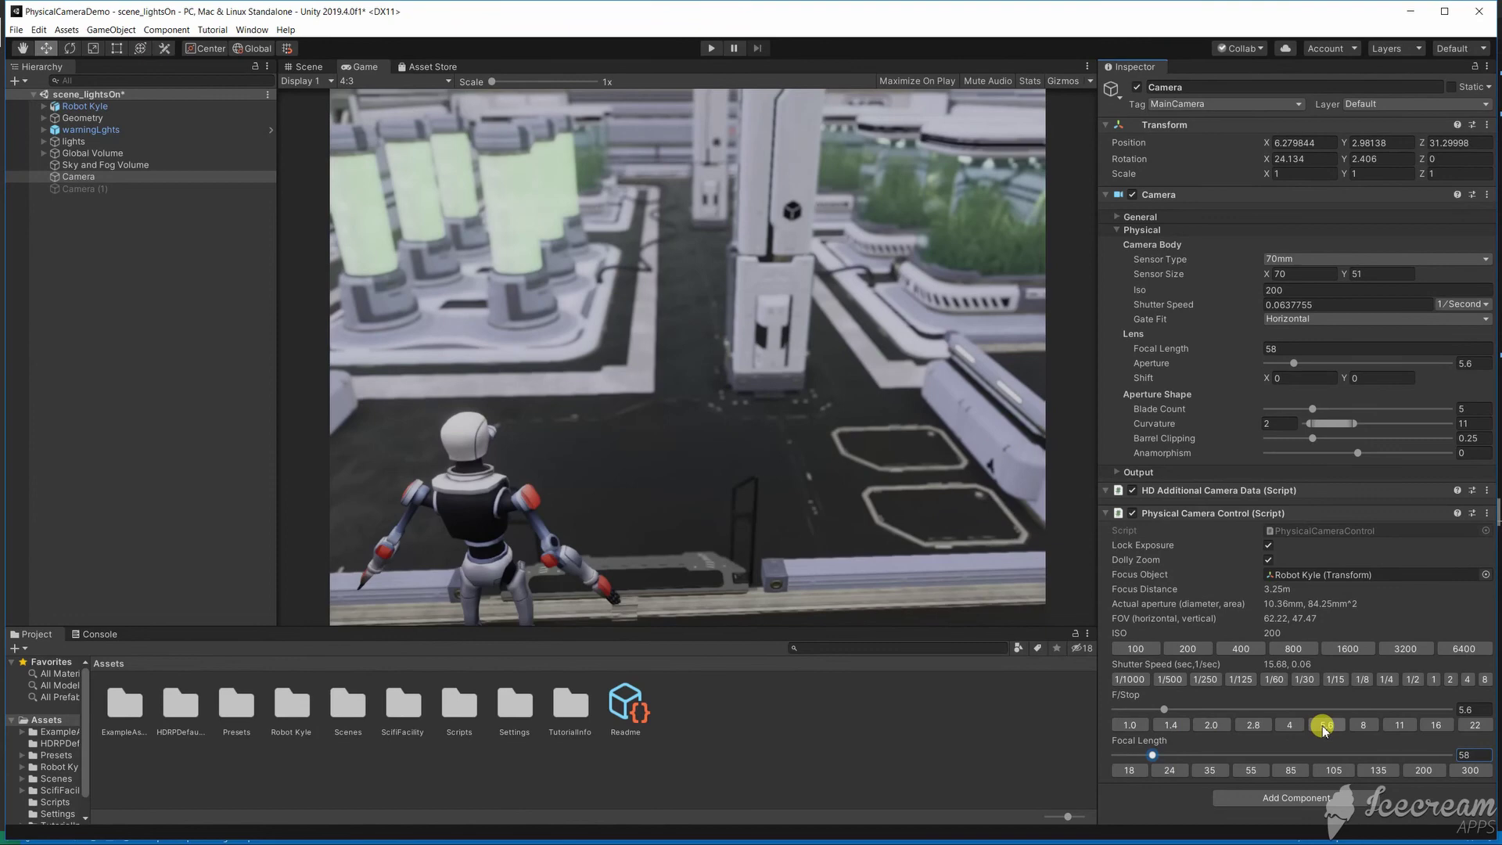
left_click(1362, 727)
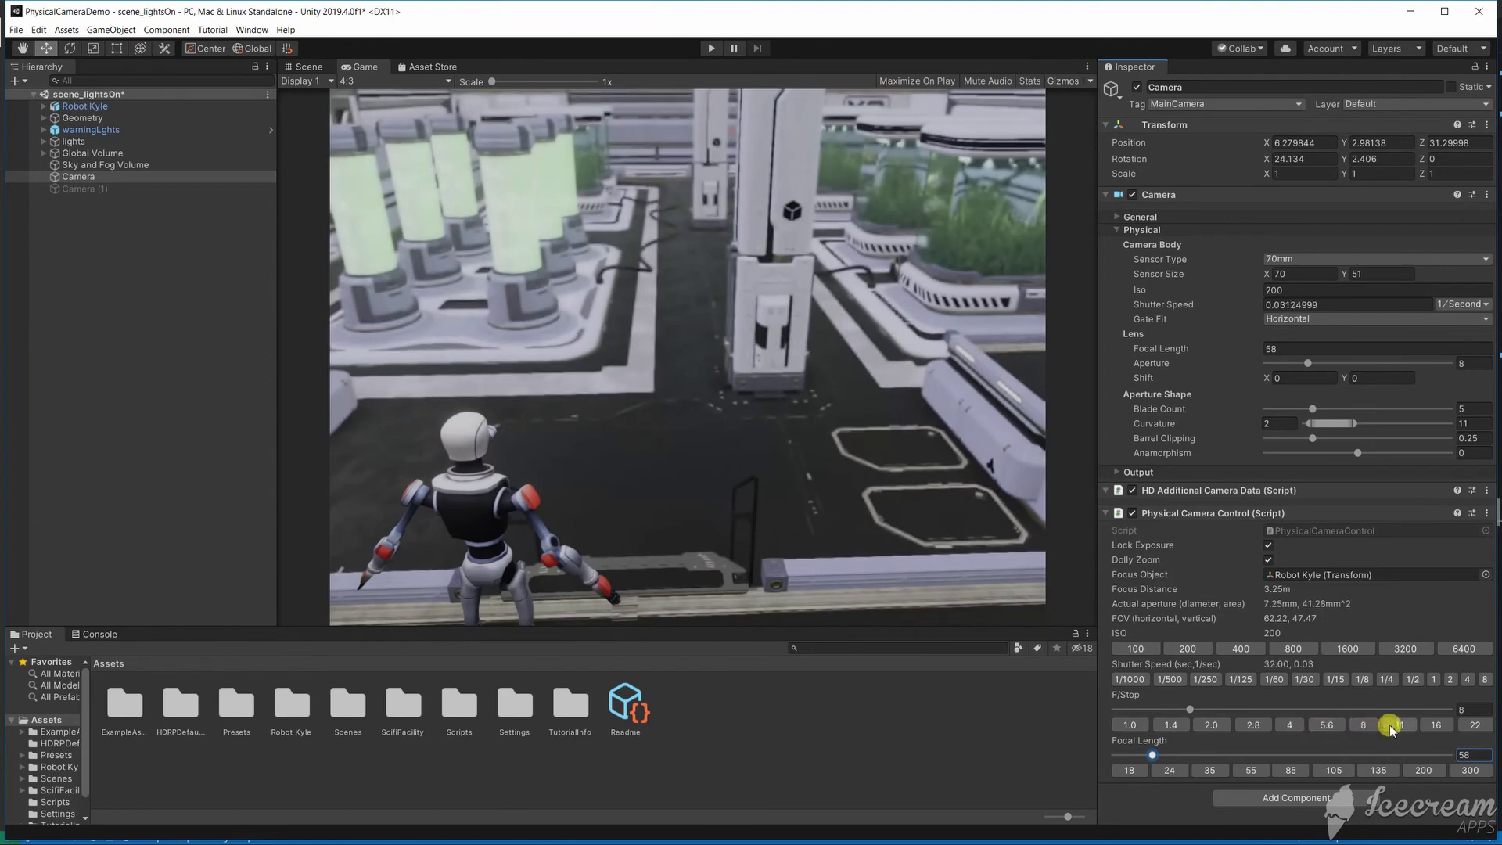
left_click(1392, 728)
left_click(1135, 726)
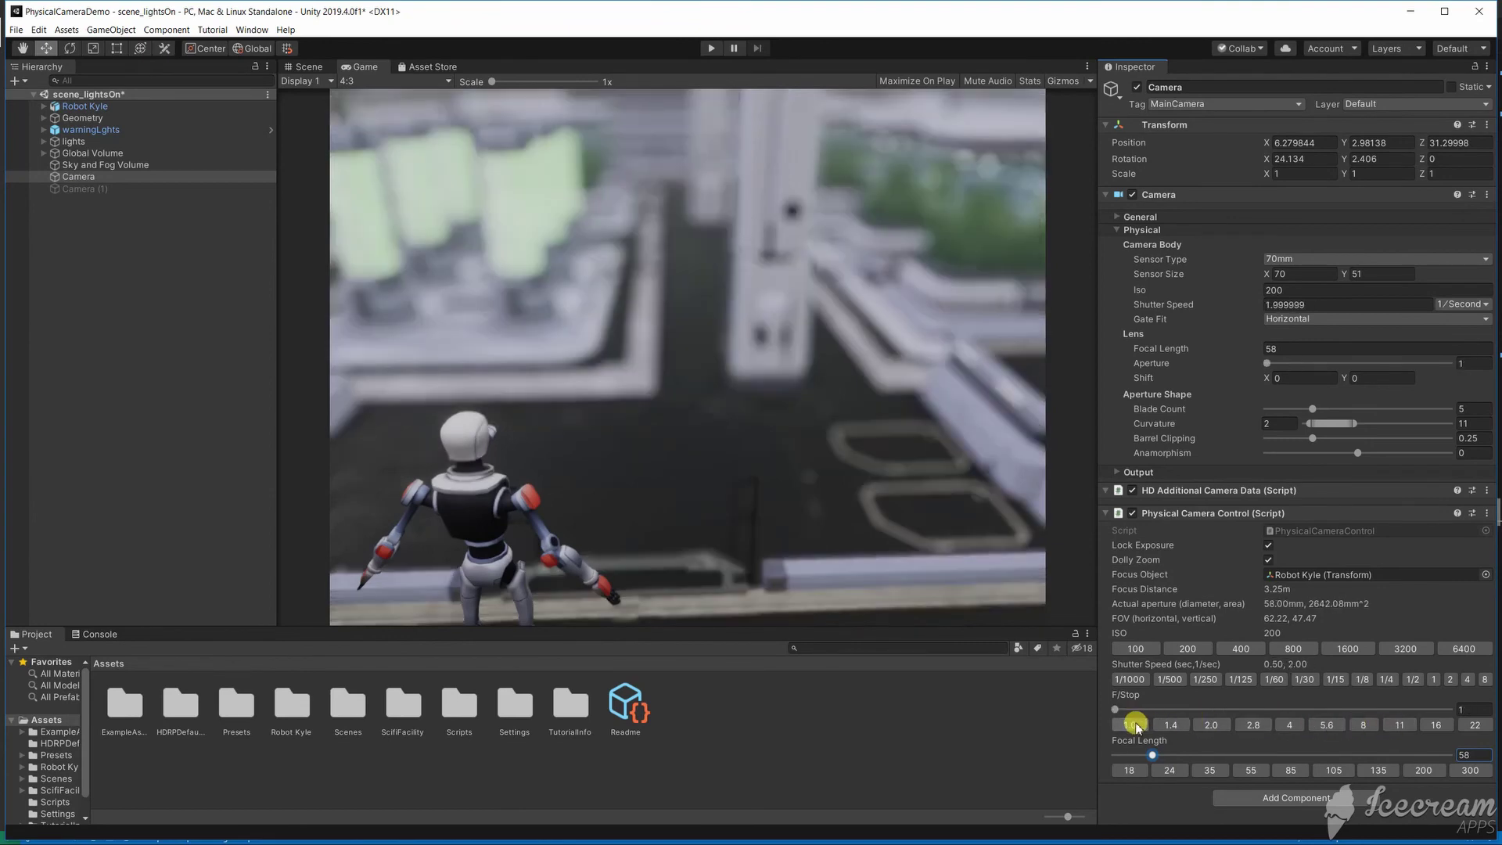
left_click(1170, 725)
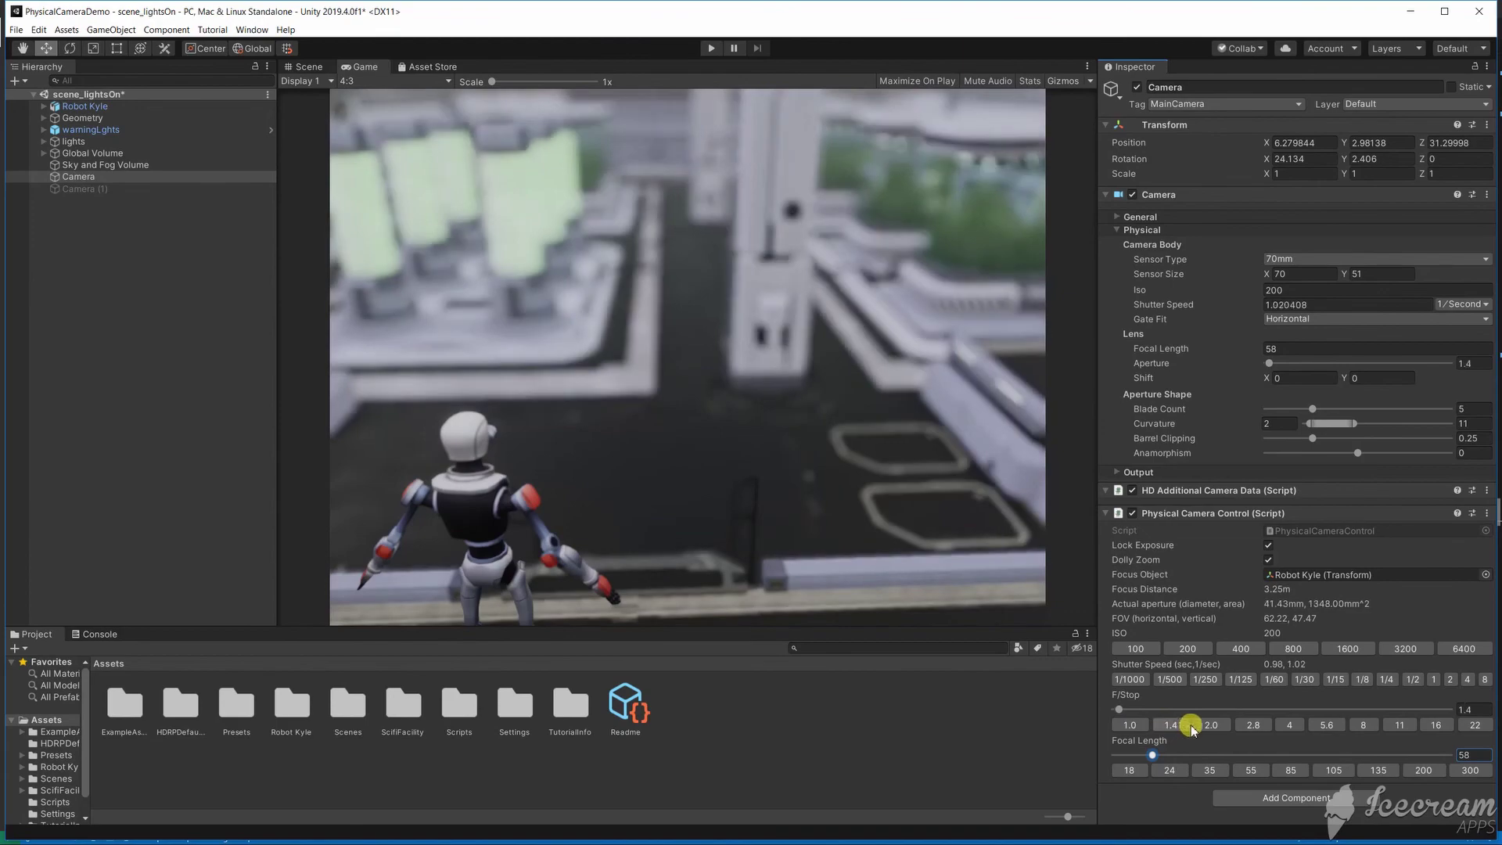